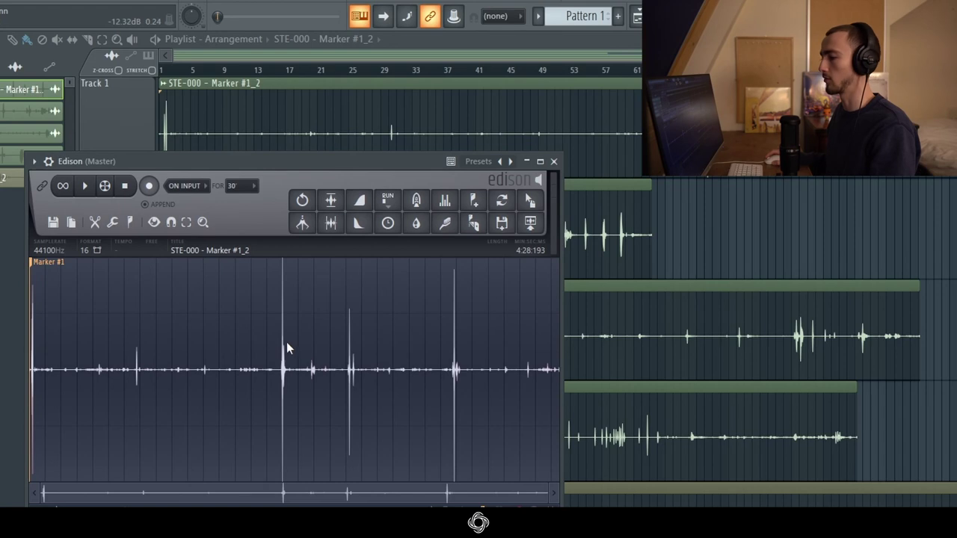
# Step: Examine the STE-000 waveform in Edison and audition part of the recording
pyautogui.scroll(3, 274, 372)
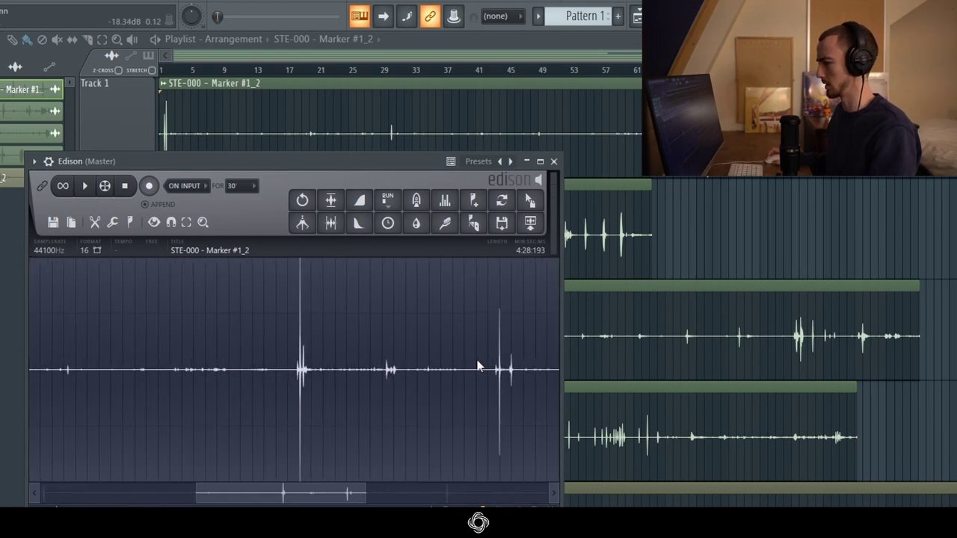
pyautogui.scroll(-2, 352, 372)
pyautogui.scroll(6, 445, 380)
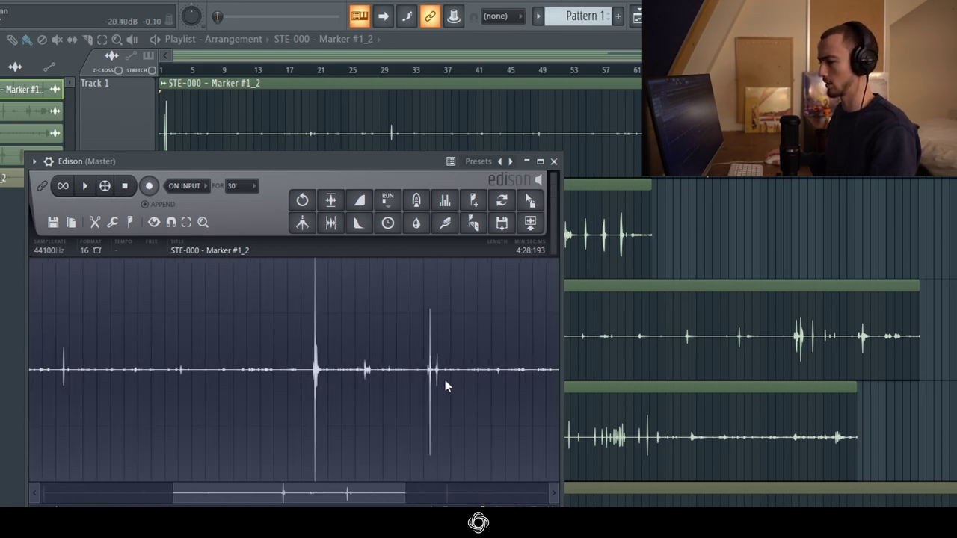
pyautogui.click(396, 352)
pyautogui.press('space')
pyautogui.press('space')
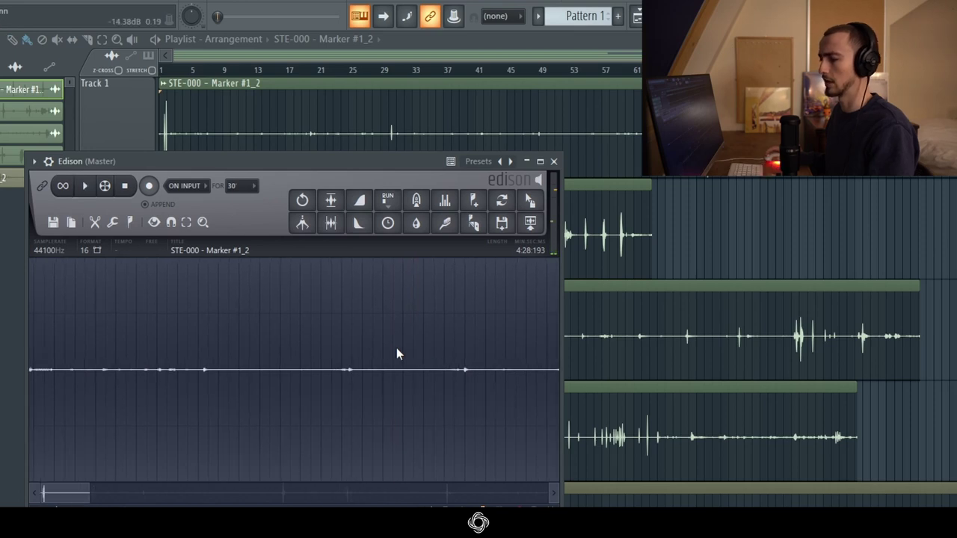
# Step: Acquire a noise profile from the quiet stretch from 1:34:857 to 1:40:627, and denoise the whole recording with it
pyautogui.scroll(-5, 314, 322)
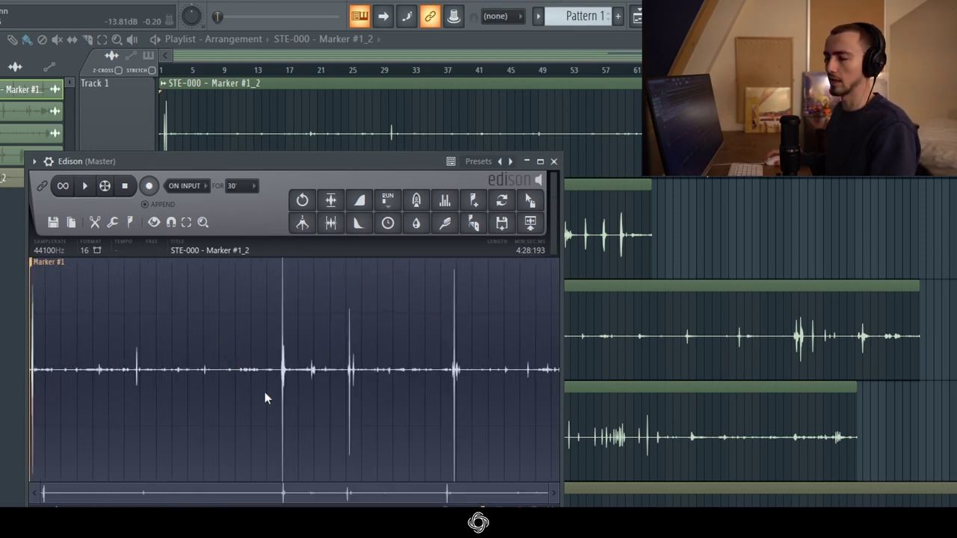
pyautogui.scroll(4, 217, 383)
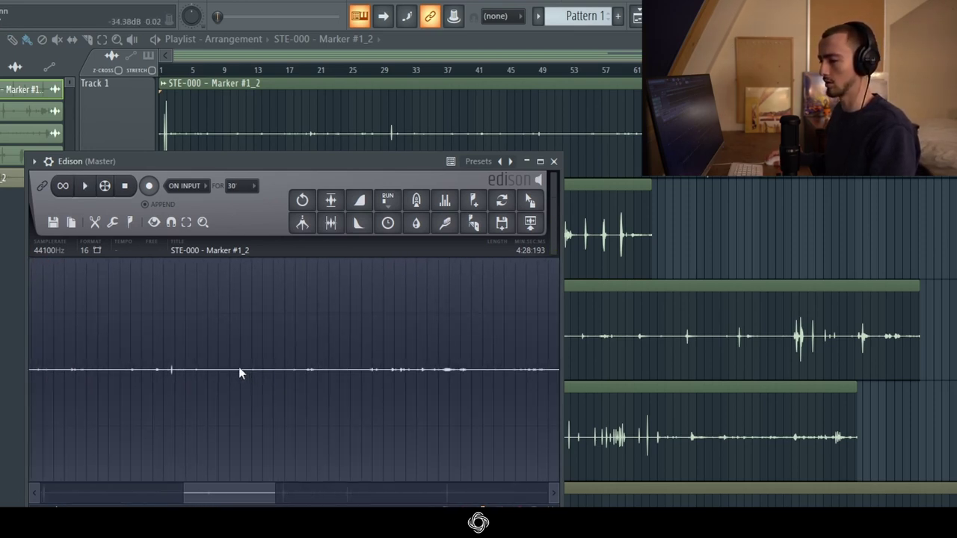
pyautogui.moveTo(240, 370); pyautogui.dragTo(298, 382)
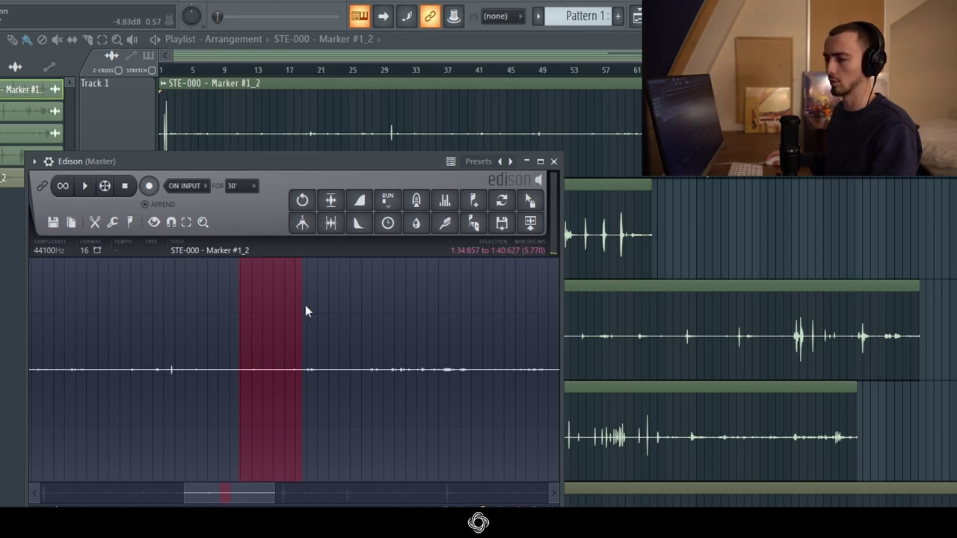
pyautogui.click(444, 223)
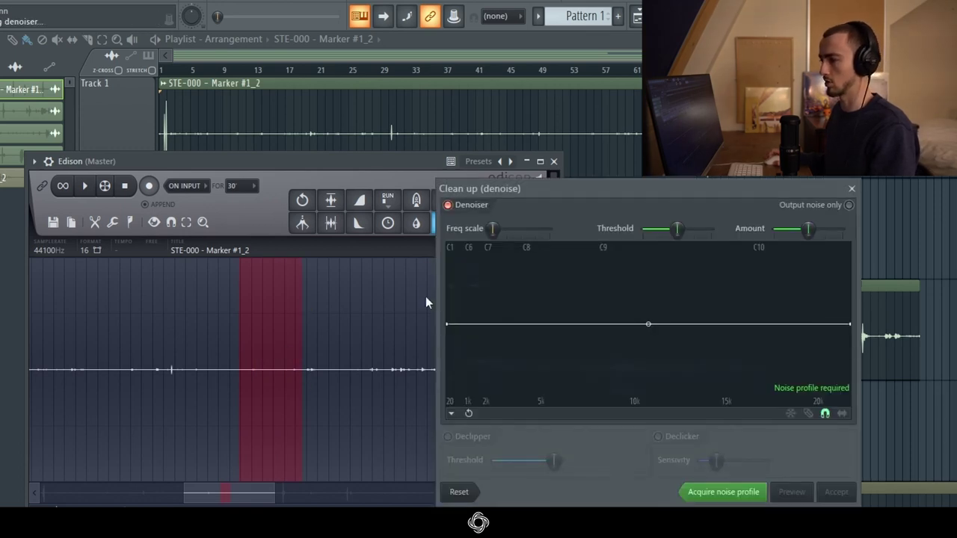
pyautogui.click(729, 493)
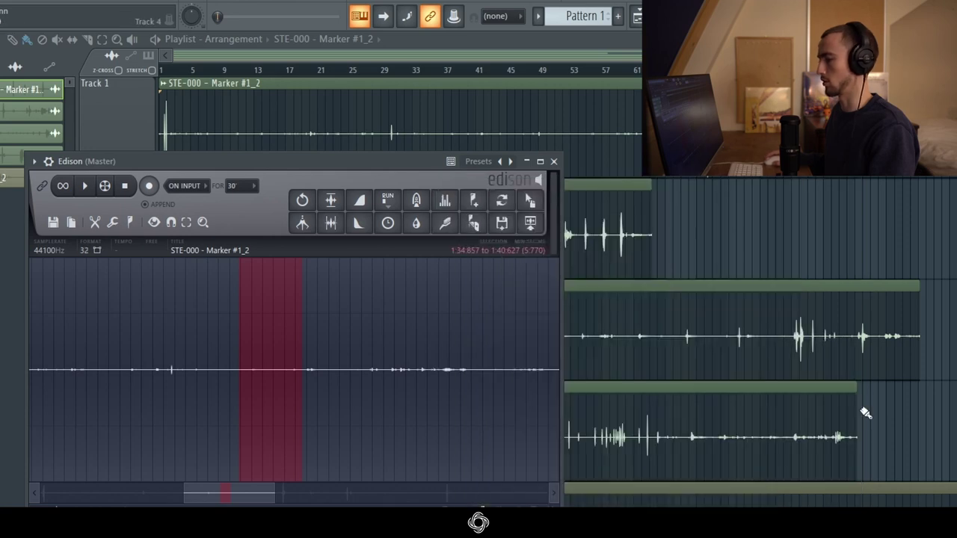
pyautogui.click(338, 317)
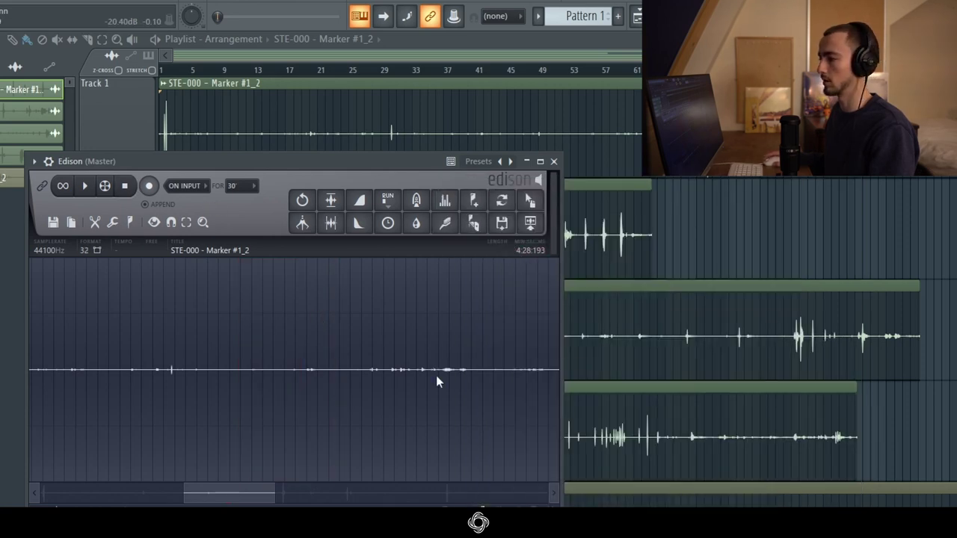
pyautogui.click(445, 222)
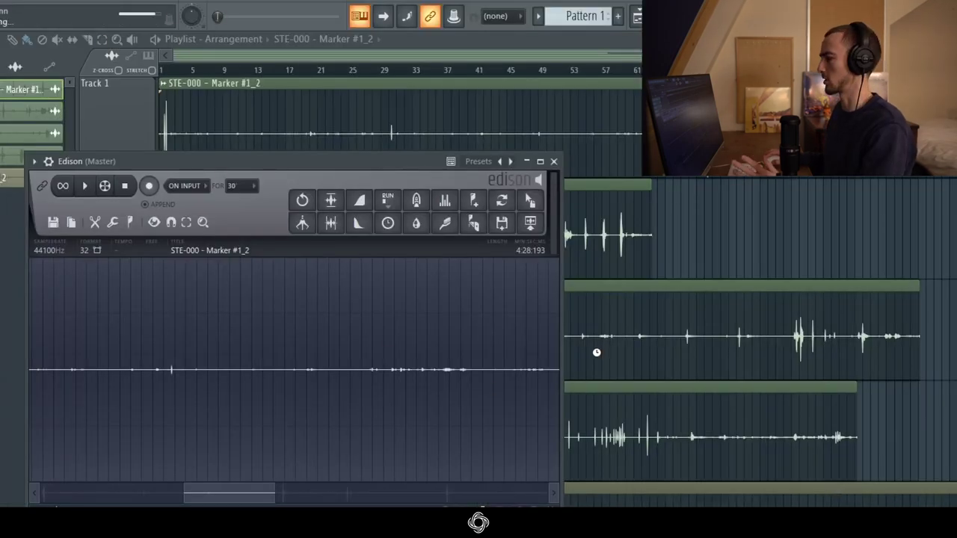
# Step: Audition a quiet stretch of the denoised recording to check the noise reduction
pyautogui.scroll(-2, 250, 393)
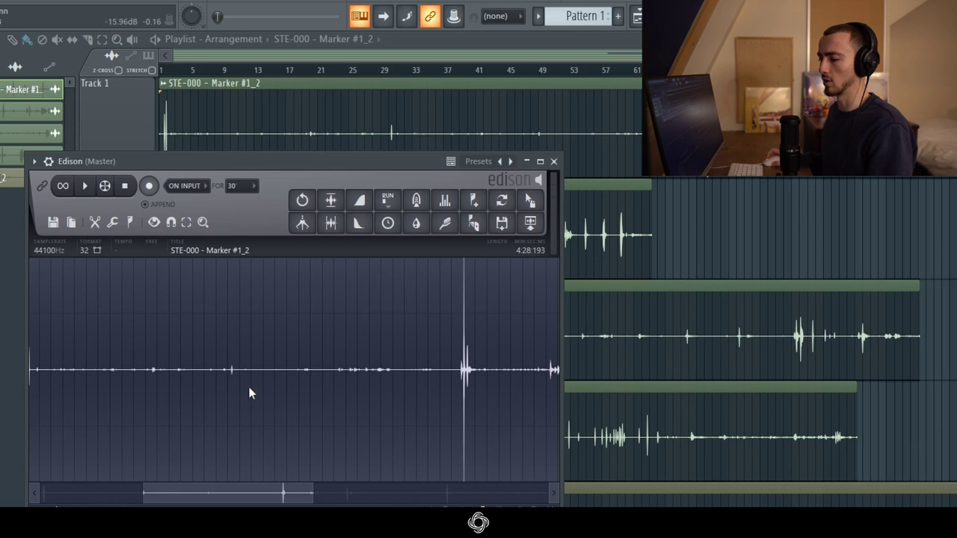
pyautogui.scroll(3, 252, 385)
pyautogui.click(241, 368)
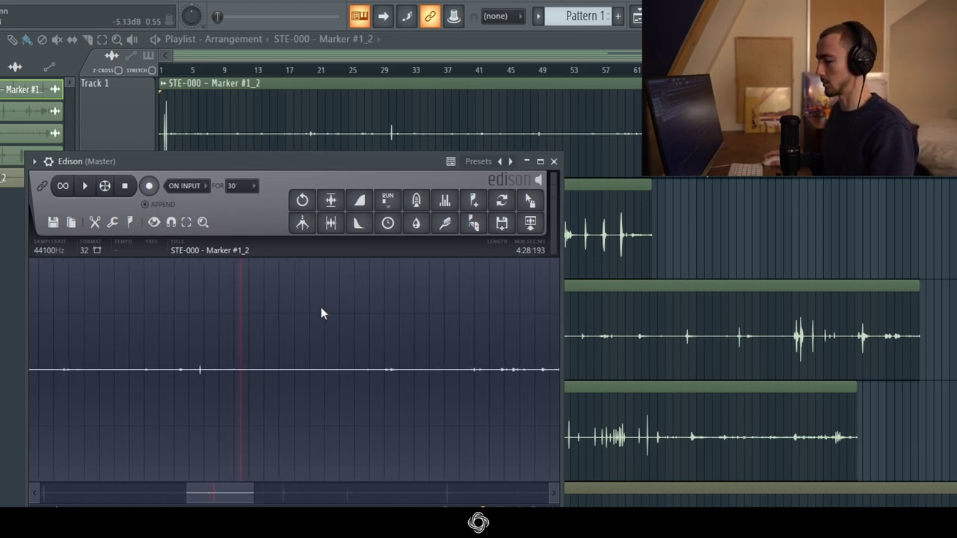
pyautogui.press('space')
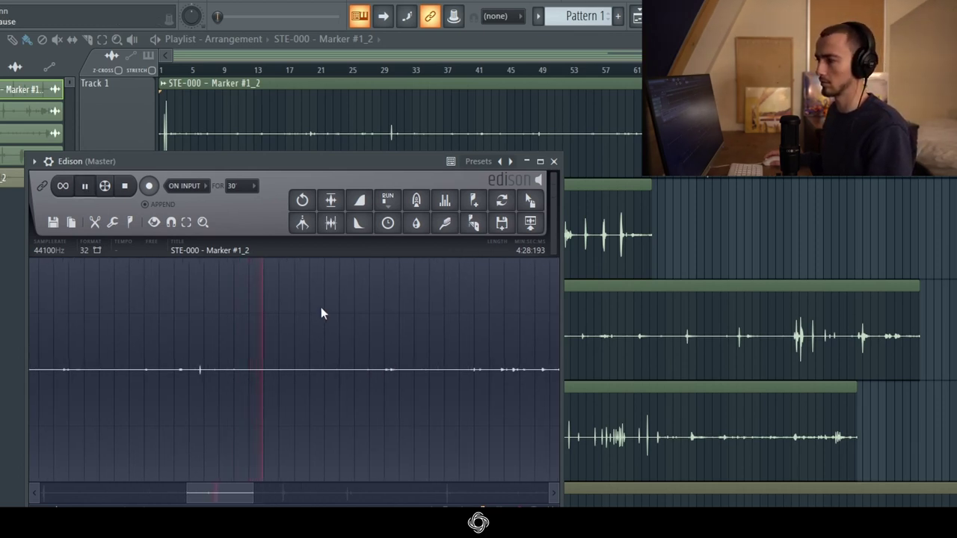
pyautogui.press('space')
# Step: Play back the first group of loud hits around the middle of the recording
pyautogui.scroll(-3, 260, 318)
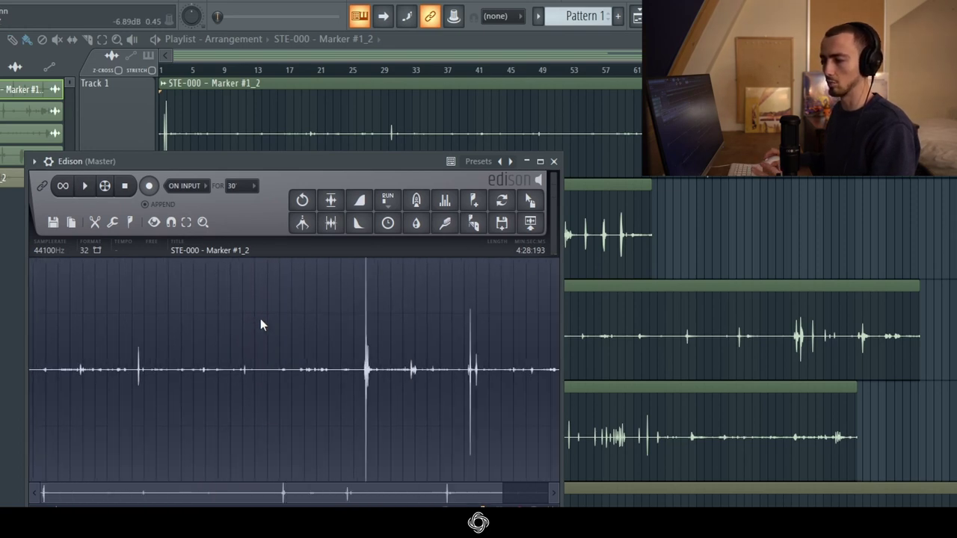
pyautogui.scroll(-1, 260, 318)
pyautogui.scroll(5, 292, 370)
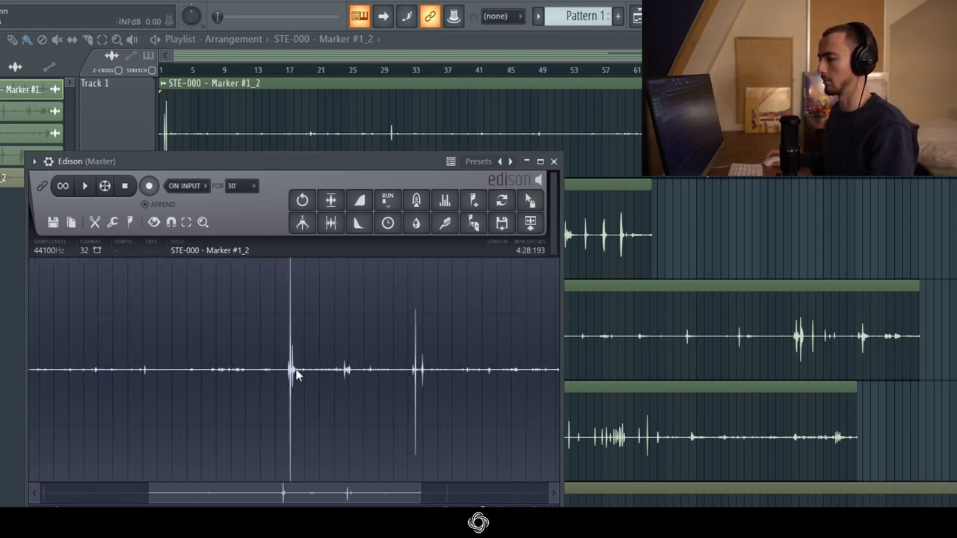
pyautogui.click(303, 368)
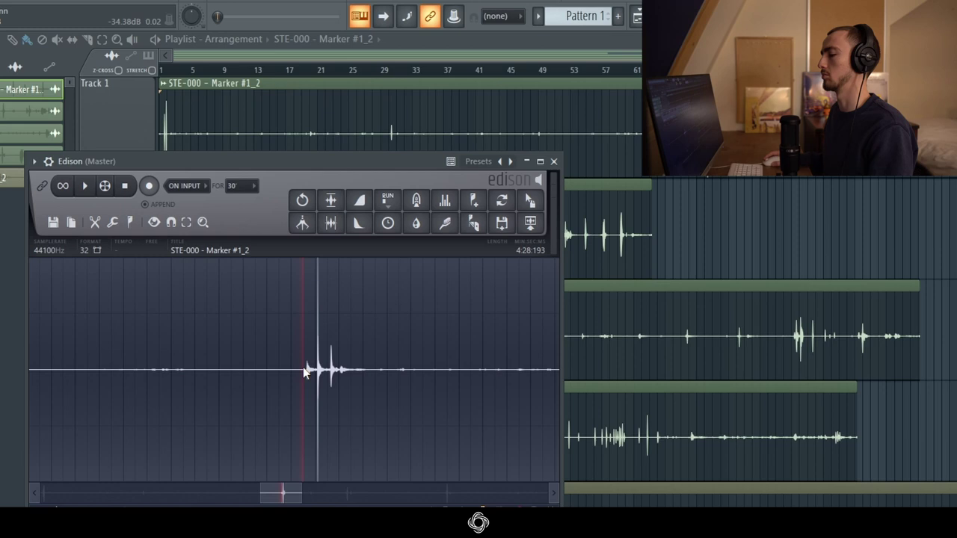
pyautogui.press('space')
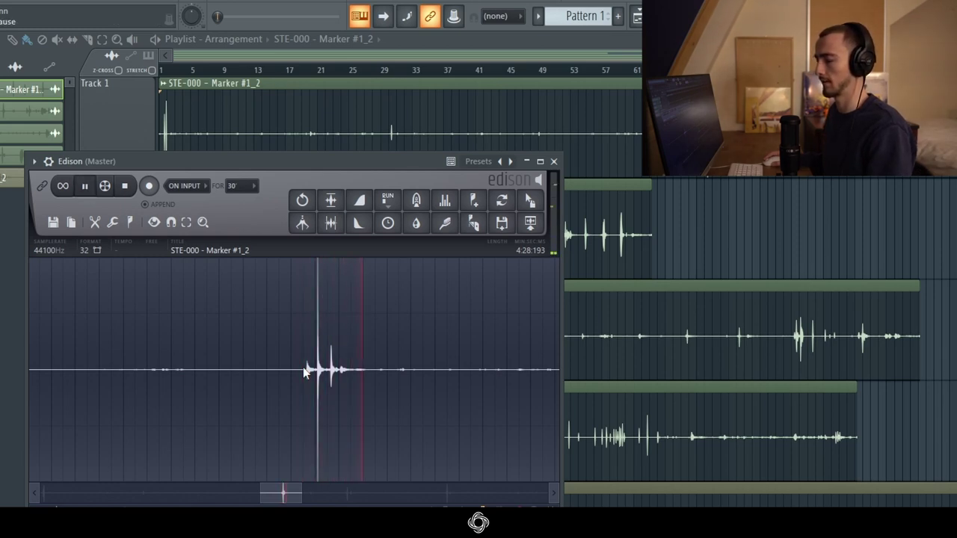
pyautogui.press('space')
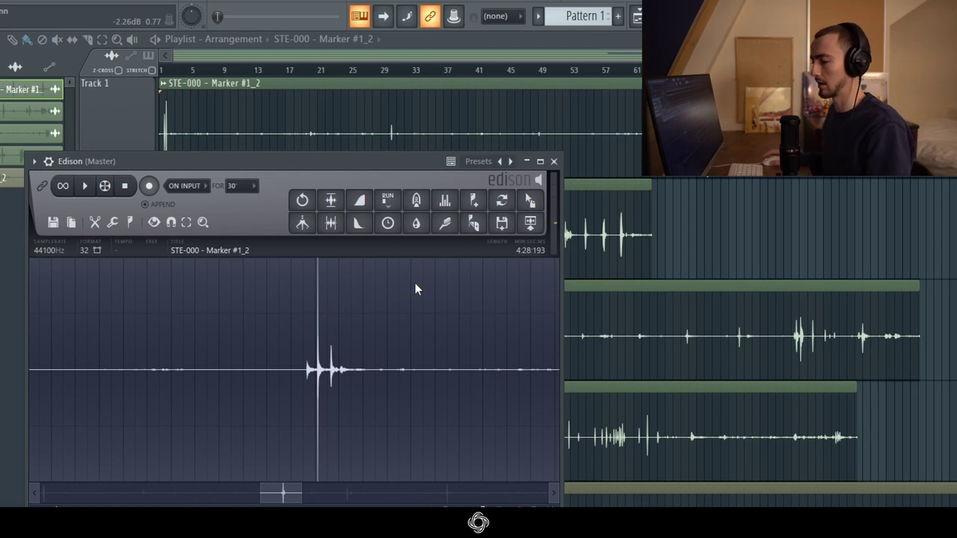
# Step: Select the group of hits from 2:07:661 to 2:11:372 and place it as an audio clip at the start of Track 6
pyautogui.scroll(4, 303, 377)
pyautogui.moveTo(251, 281); pyautogui.dragTo(479, 299)
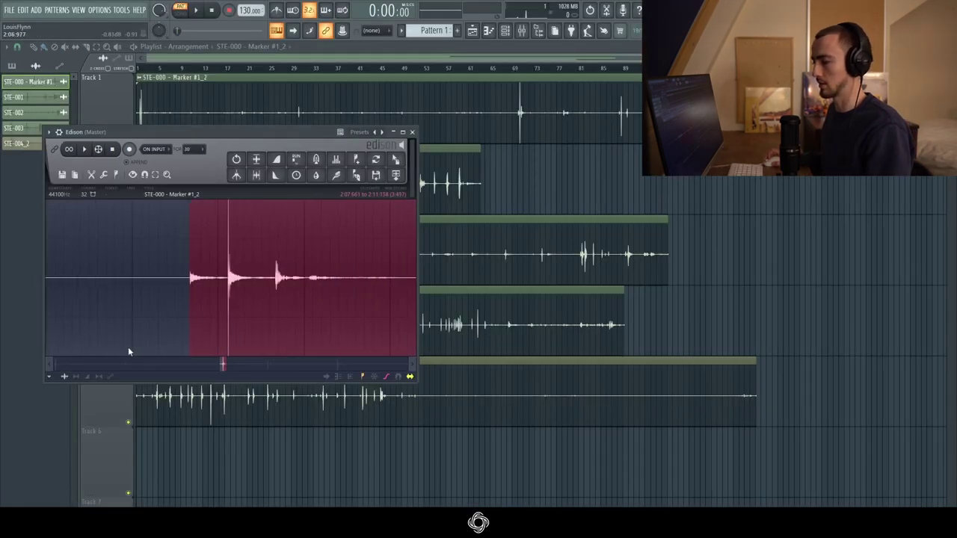
pyautogui.scroll(-4, 128, 347)
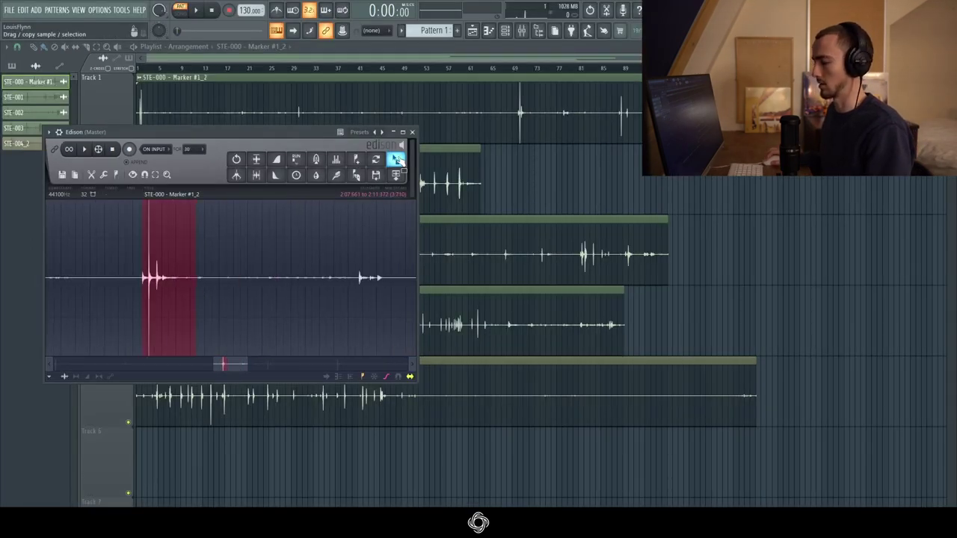
pyautogui.moveTo(395, 158); pyautogui.dragTo(126, 470)
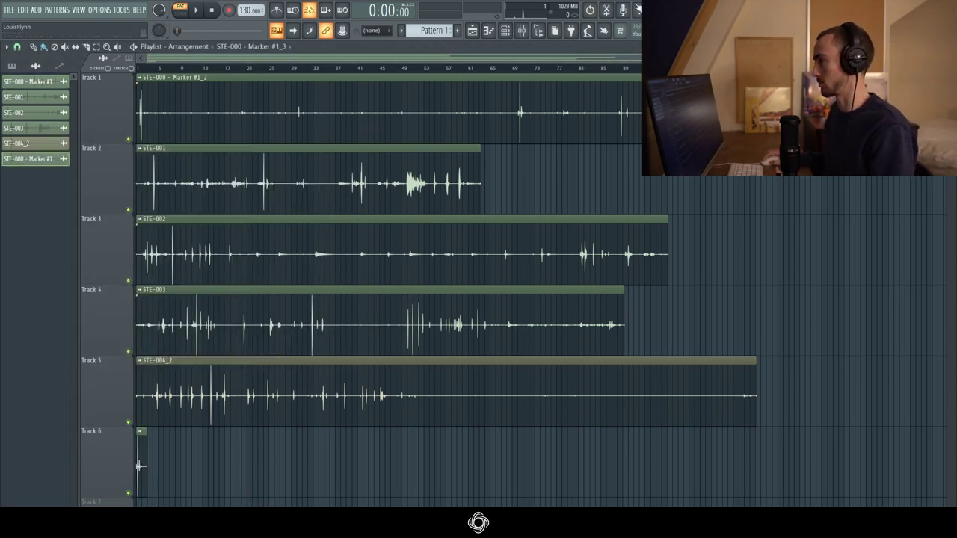
# Step: Examine the full waveform in Edison for more isolated sounds, including the two spikes at its beginning
pyautogui.click(606, 10)
pyautogui.scroll(-4, 196, 329)
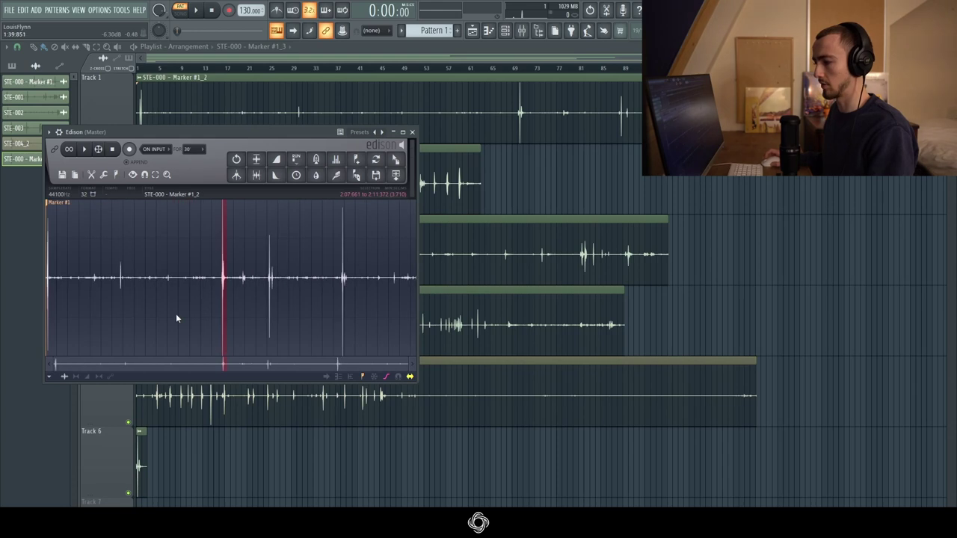
pyautogui.scroll(3, 125, 295)
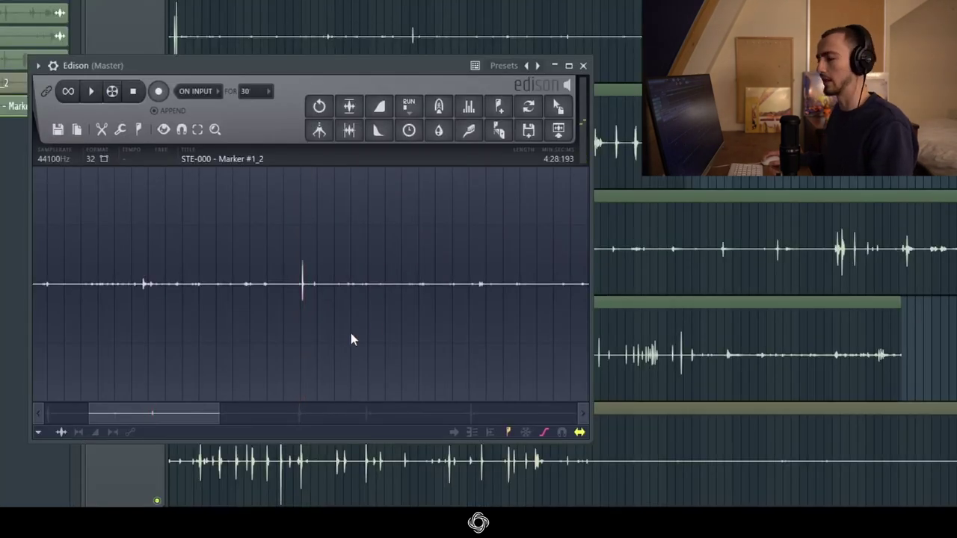
pyautogui.scroll(-3, 333, 336)
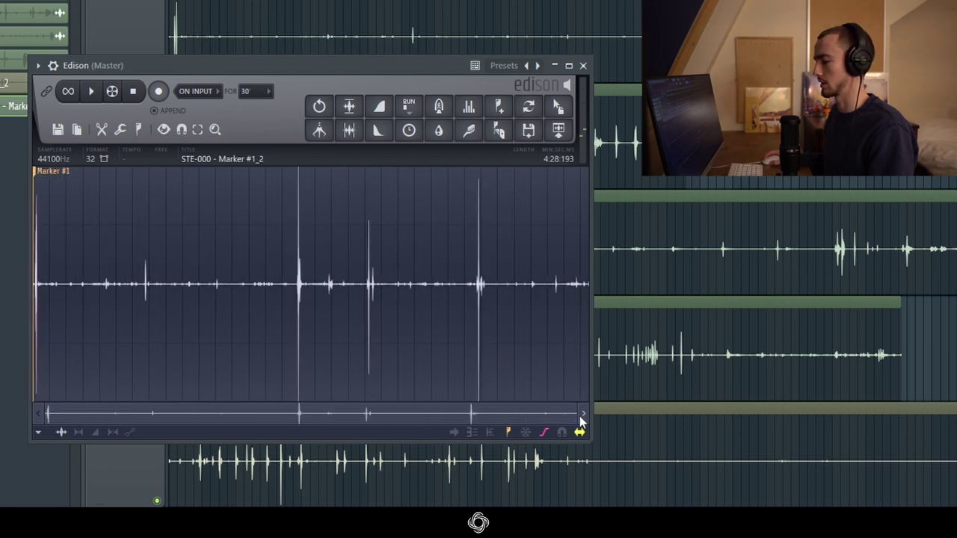
pyautogui.scroll(3, 52, 277)
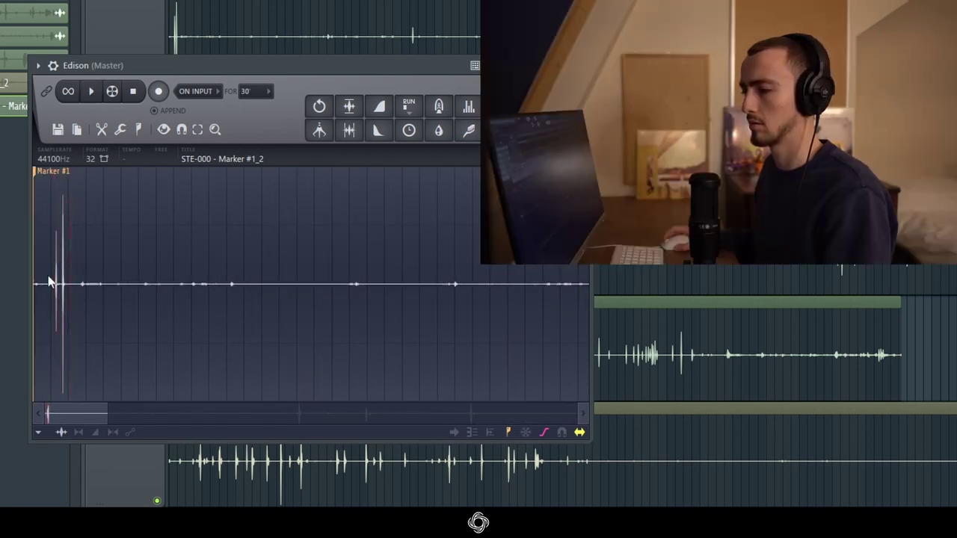
pyautogui.scroll(2, 47, 271)
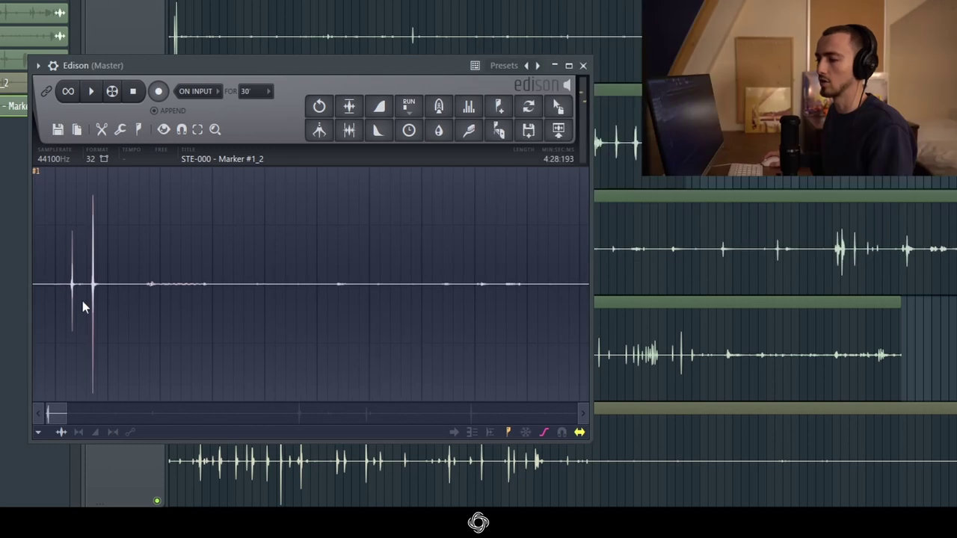
pyautogui.scroll(1, 82, 301)
pyautogui.scroll(-5, 85, 301)
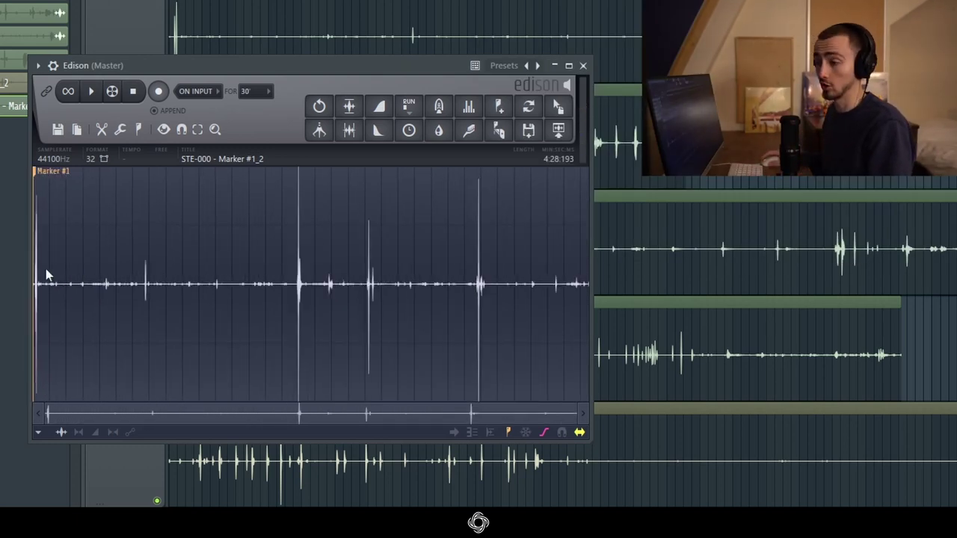
# Step: Audition the smaller group of hits, select it from 2:22:580 to 2:24:570 and copy it to an empty playlist track
pyautogui.scroll(3, 324, 292)
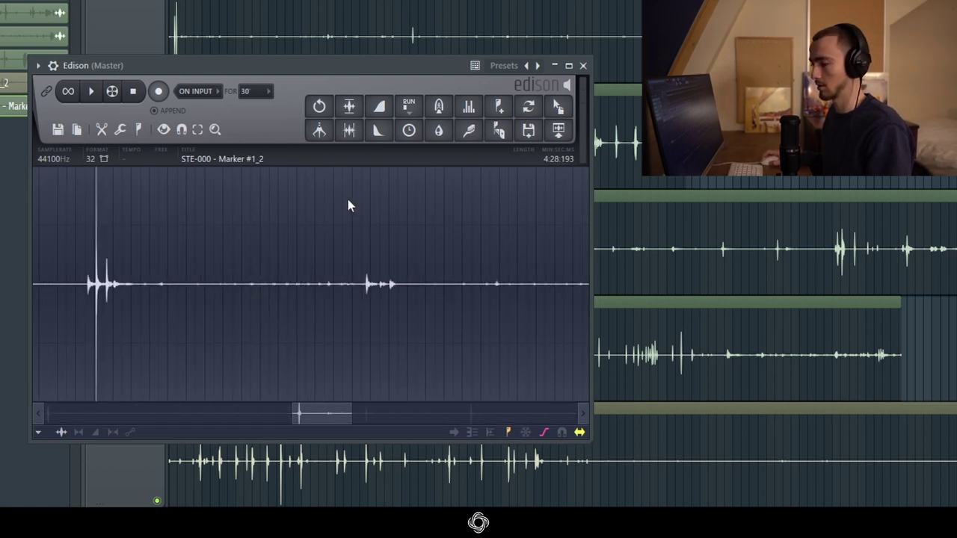
pyautogui.click(348, 199)
pyautogui.press('space')
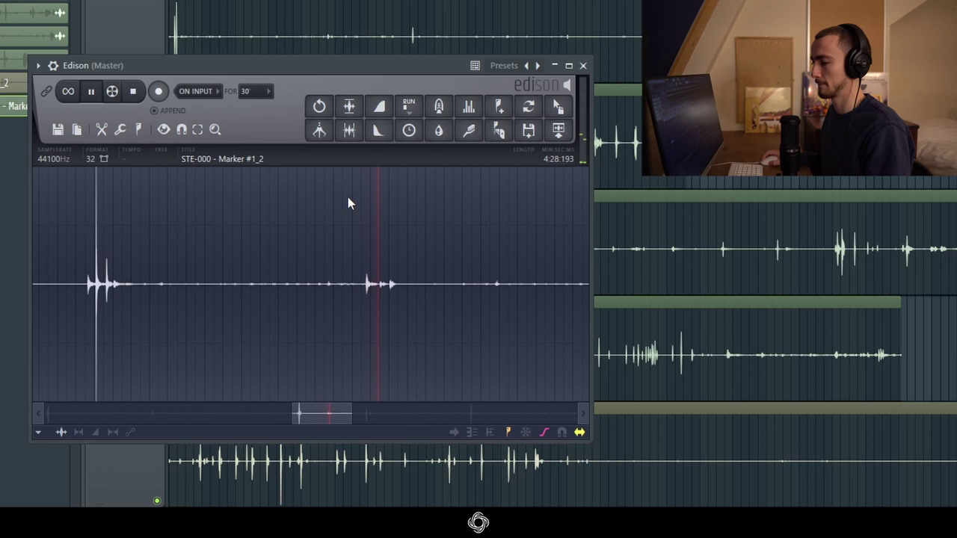
pyautogui.press('space')
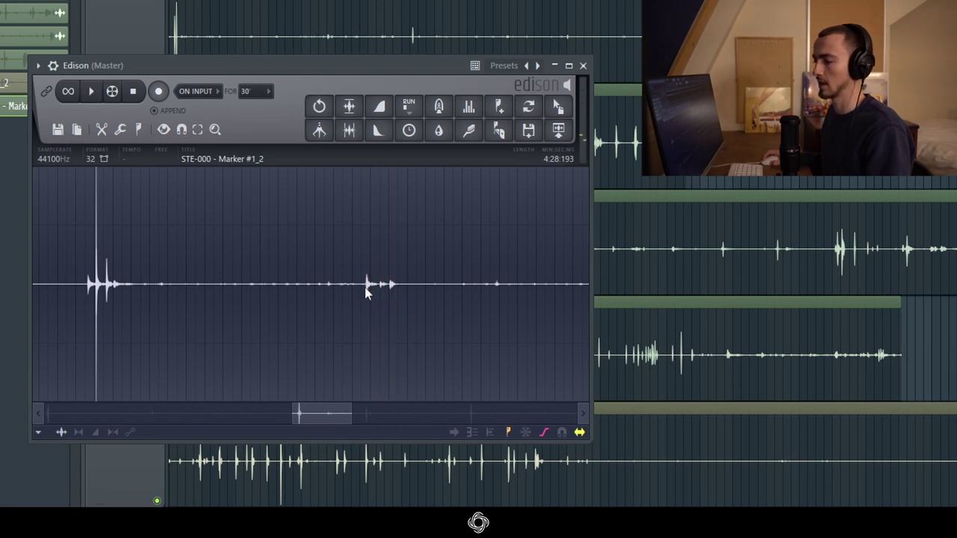
pyautogui.moveTo(363, 285); pyautogui.dragTo(400, 288)
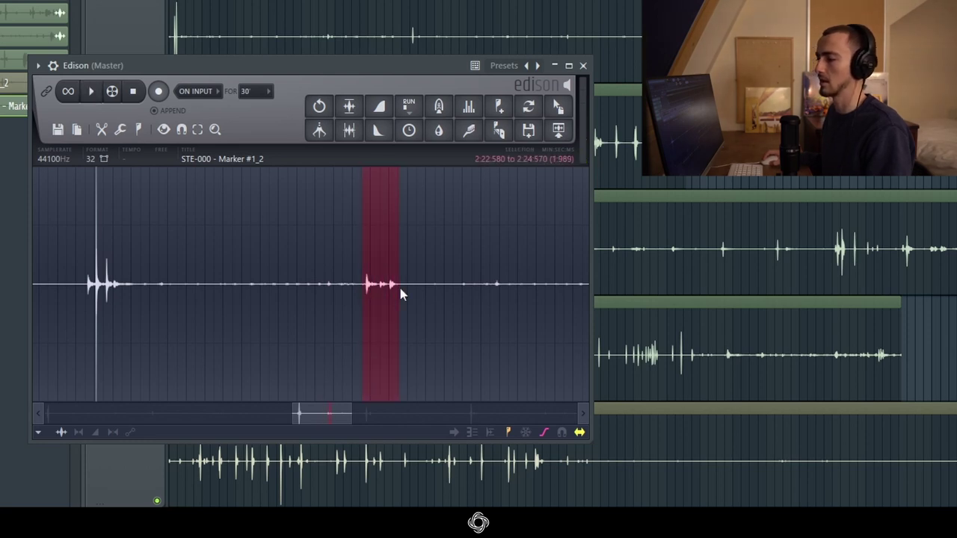
pyautogui.click(558, 106)
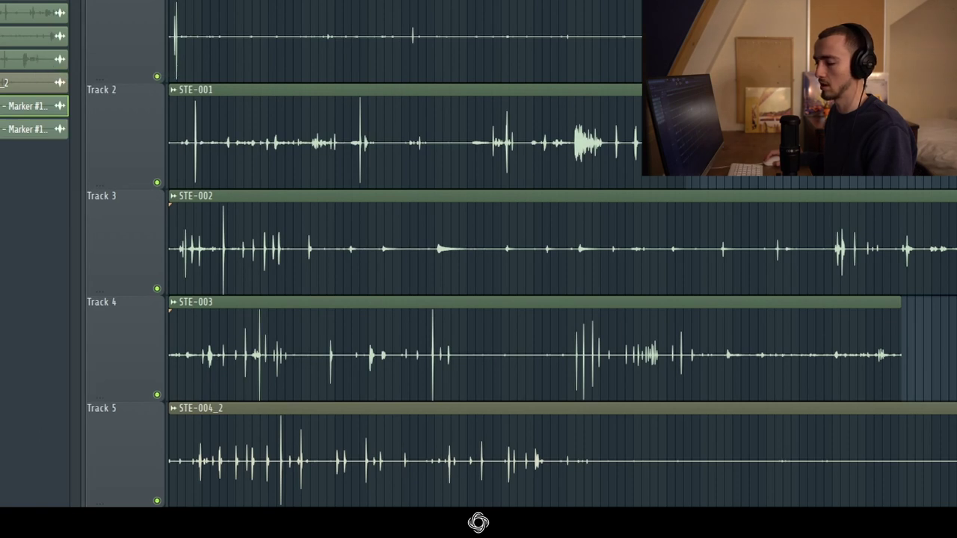
pyautogui.scroll(-3, 403, 458)
# Step: Select the loud spike in the recording from 3:33:972 to 3:35:556 and place it as an audio clip at the start of Track 9
pyautogui.scroll(3, 403, 457)
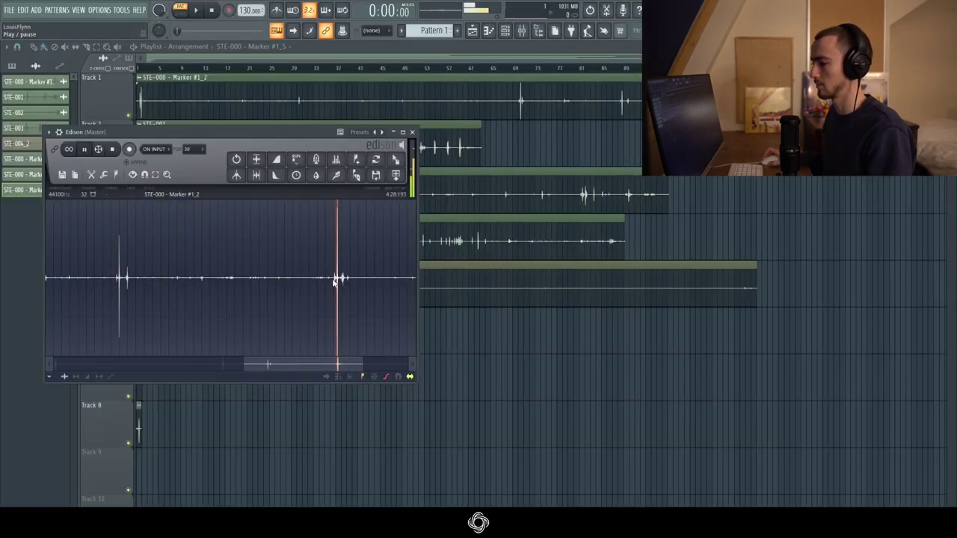
pyautogui.scroll(3, 380, 285)
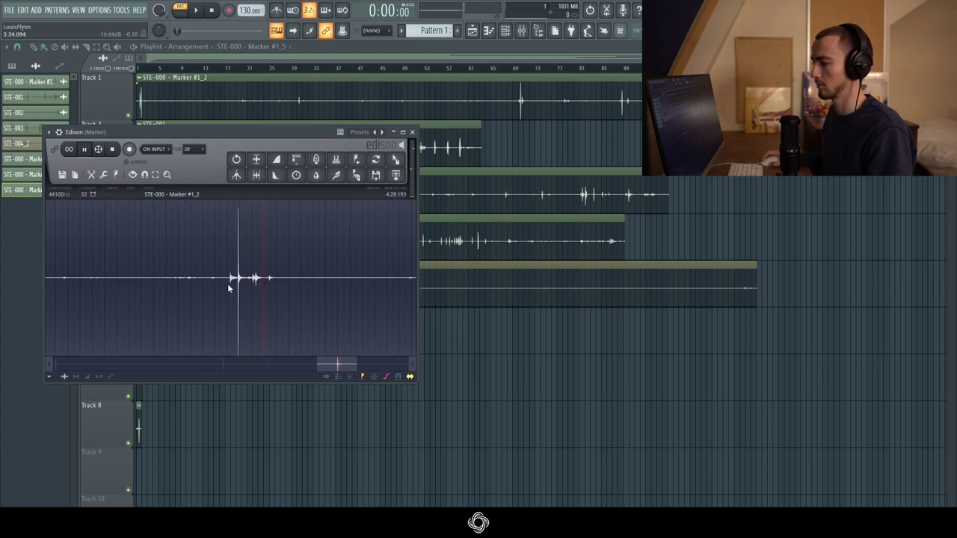
pyautogui.moveTo(228, 278); pyautogui.dragTo(255, 290)
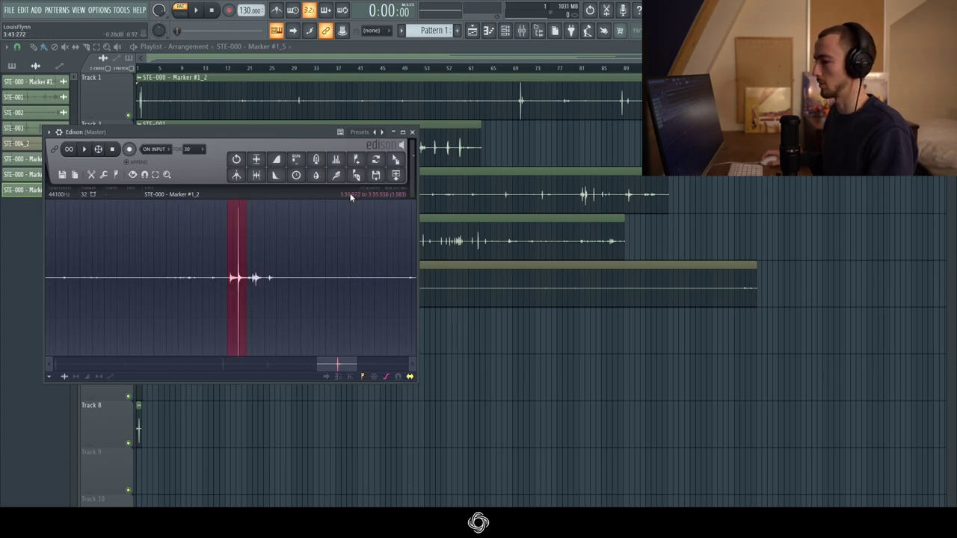
pyautogui.moveTo(395, 158); pyautogui.dragTo(138, 457)
pyautogui.click(606, 10)
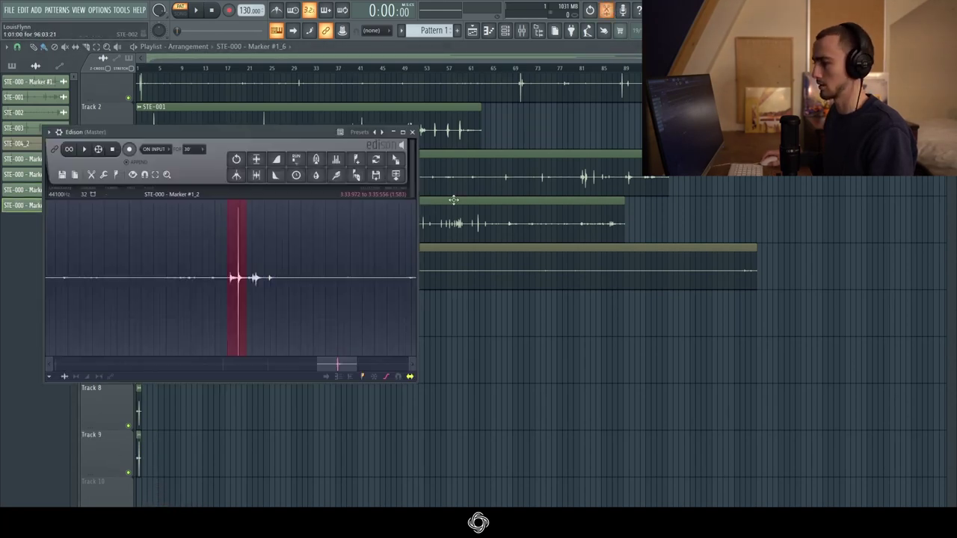
# Step: Audition the hits after the spike, select them from 3:36:015 to 3:37:186 and place them as an audio clip on Track 10
pyautogui.scroll(4, 266, 291)
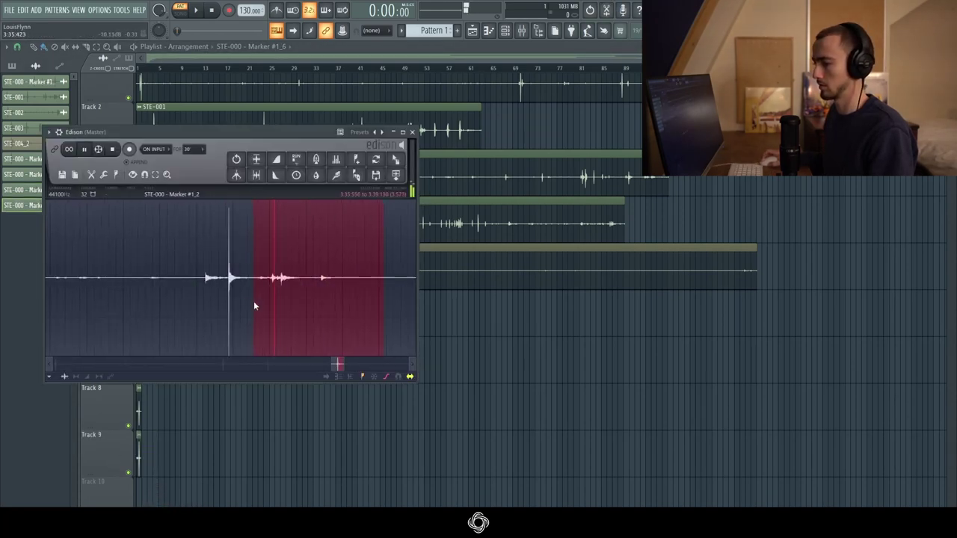
pyautogui.scroll(-4, 276, 284)
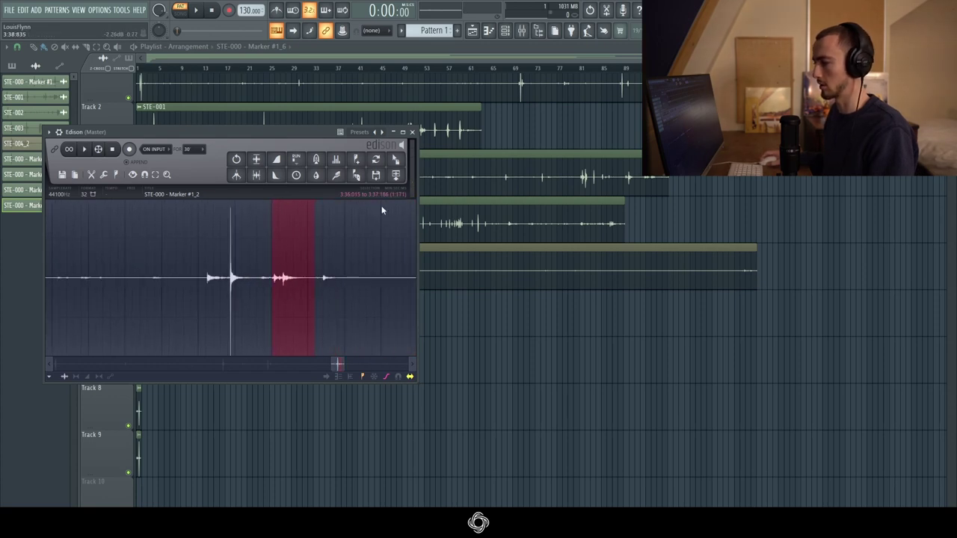
pyautogui.press('space')
# Step: Audition the faint hits near the recording's end and copy them as separate audio clips to Tracks 11 and 12
pyautogui.click(343, 279)
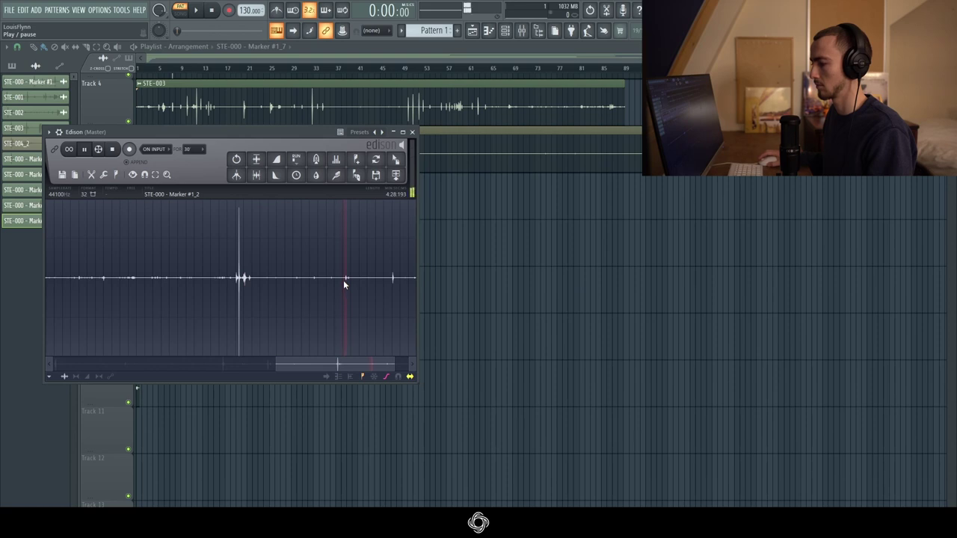
pyautogui.scroll(-2, 343, 279)
pyautogui.scroll(3, 414, 292)
pyautogui.scroll(5, 247, 301)
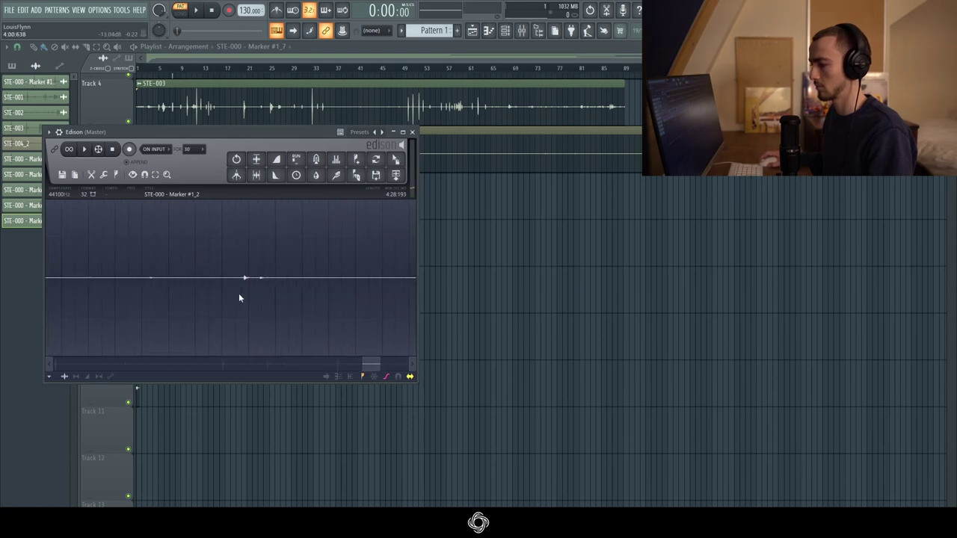
pyautogui.moveTo(390, 166)
pyautogui.mouseDown()
pyautogui.moveTo(352, 367)
pyautogui.moveTo(139, 424)
pyautogui.mouseUp()
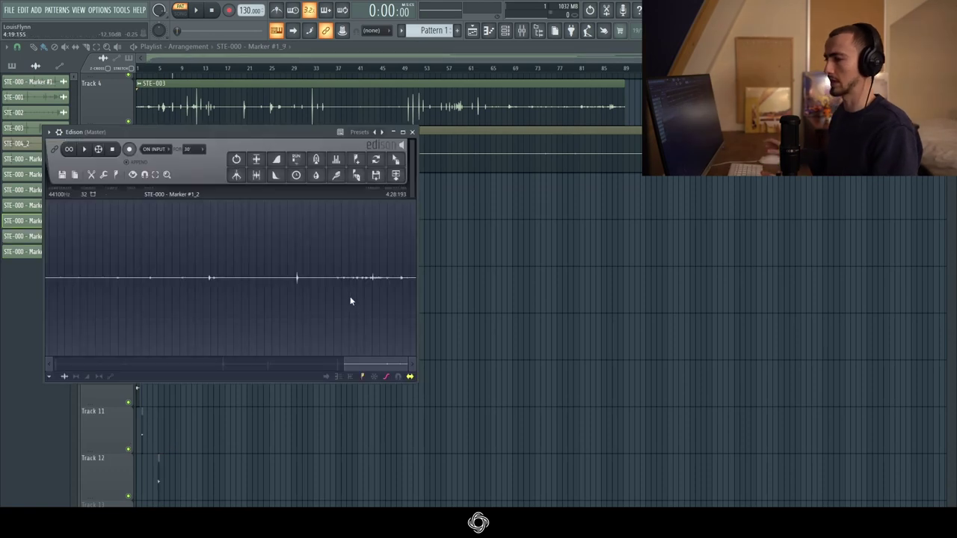
pyautogui.moveTo(397, 175); pyautogui.dragTo(329, 93)
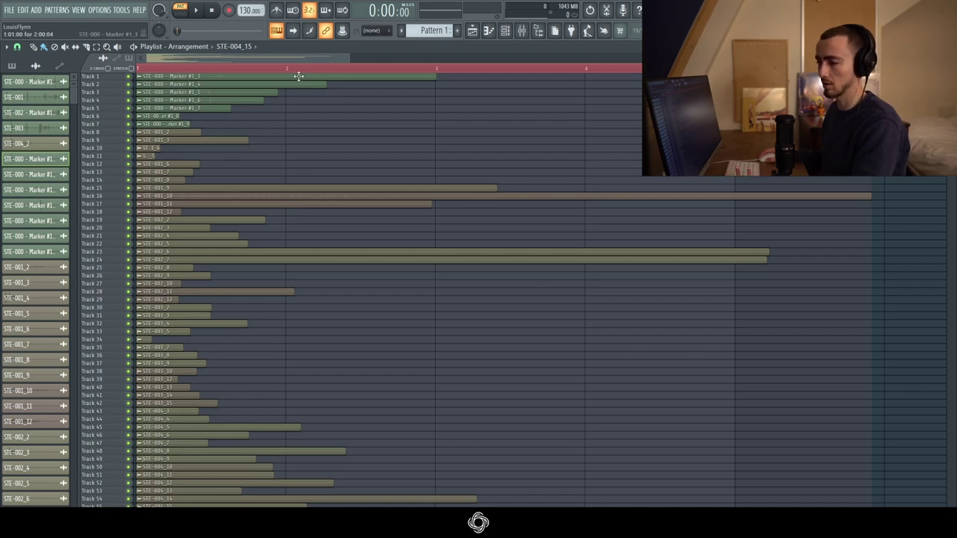
# Step: Play the Track 1 clip in Edison and select the beginning of its second hit from 0:455 to 0:551
pyautogui.press('space')
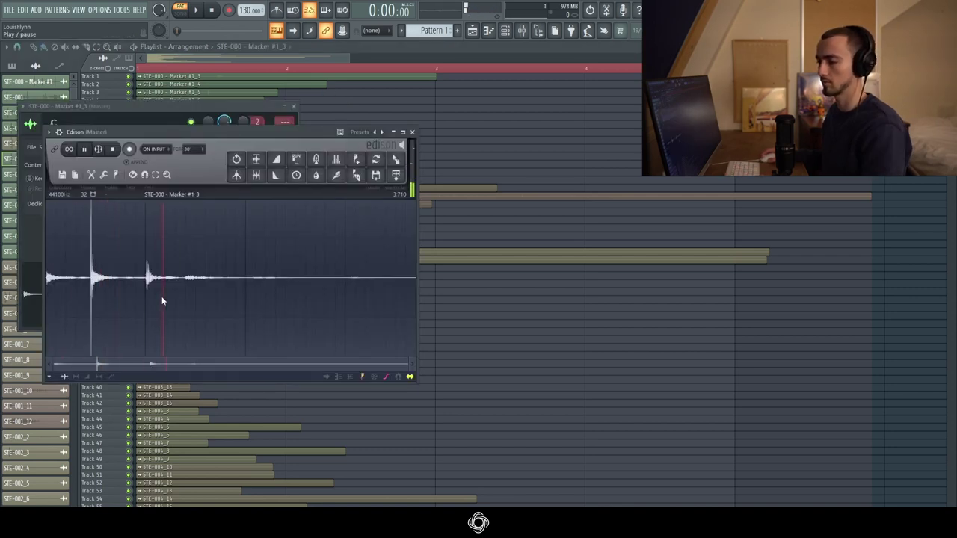
pyautogui.press('space')
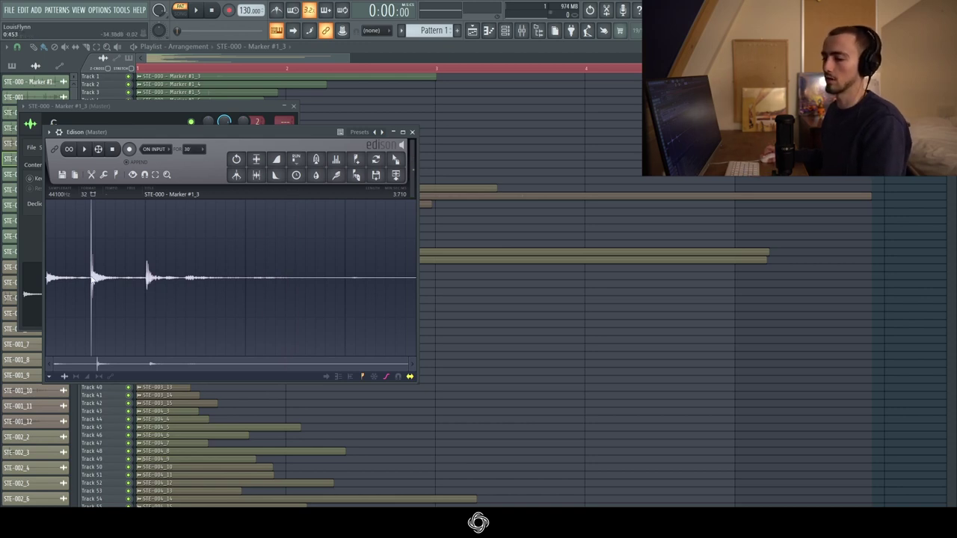
pyautogui.scroll(2, 83, 290)
pyautogui.scroll(-3, 134, 289)
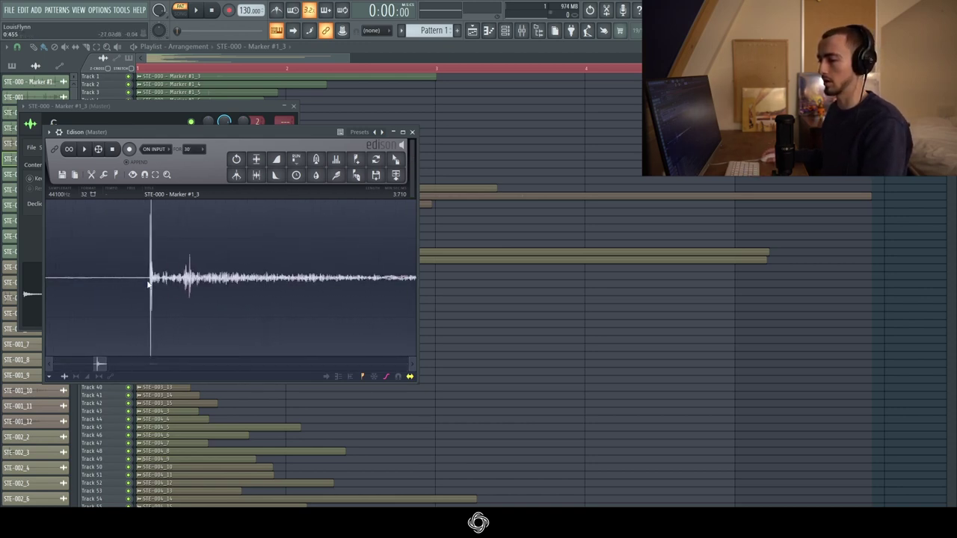
pyautogui.moveTo(149, 282); pyautogui.dragTo(188, 284)
pyautogui.scroll(2, 139, 285)
pyautogui.scroll(-3, 207, 286)
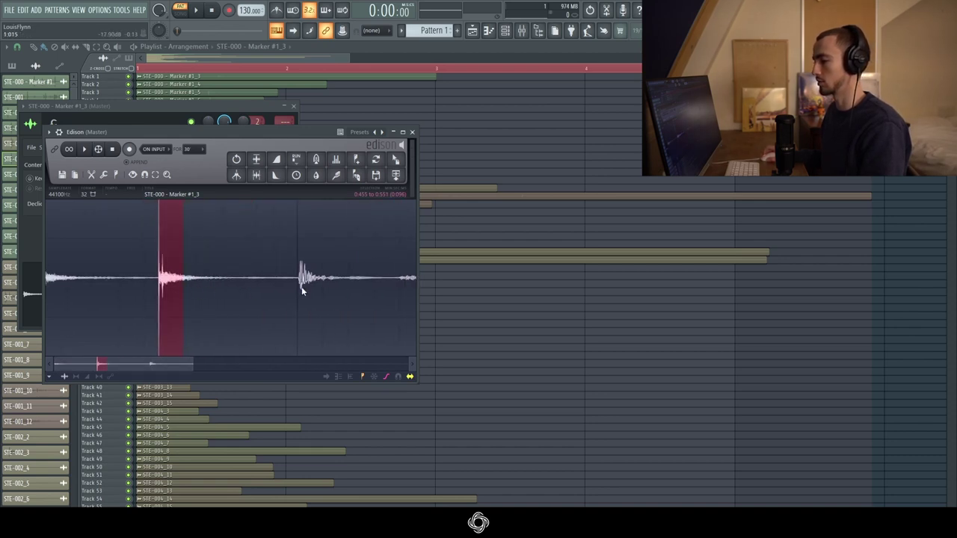
# Step: Extend the selection's end to 1:008, just before the third hit, and place it as an audio clip at bar 6 on Track 1
pyautogui.scroll(2, 303, 288)
pyautogui.scroll(2, 306, 282)
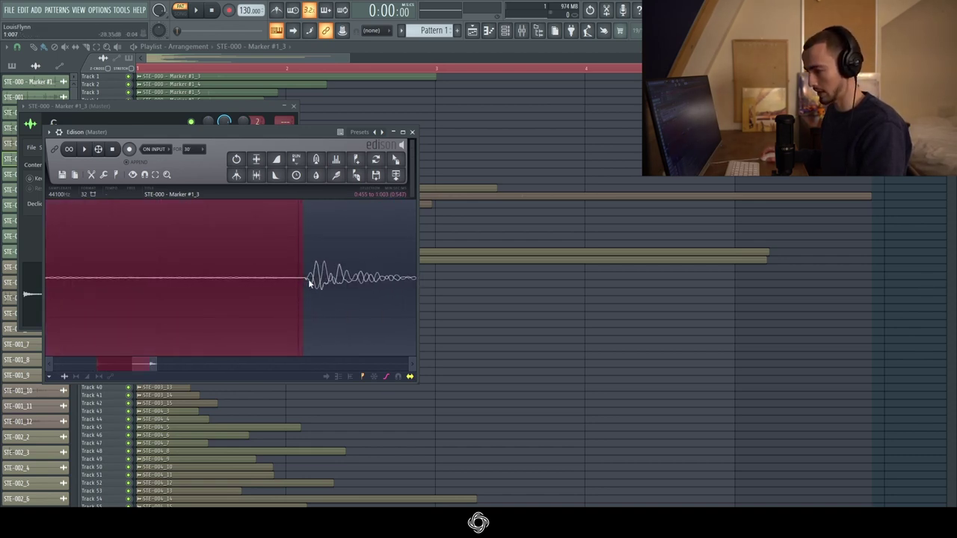
pyautogui.scroll(-3, 358, 286)
pyautogui.scroll(6, 158, 285)
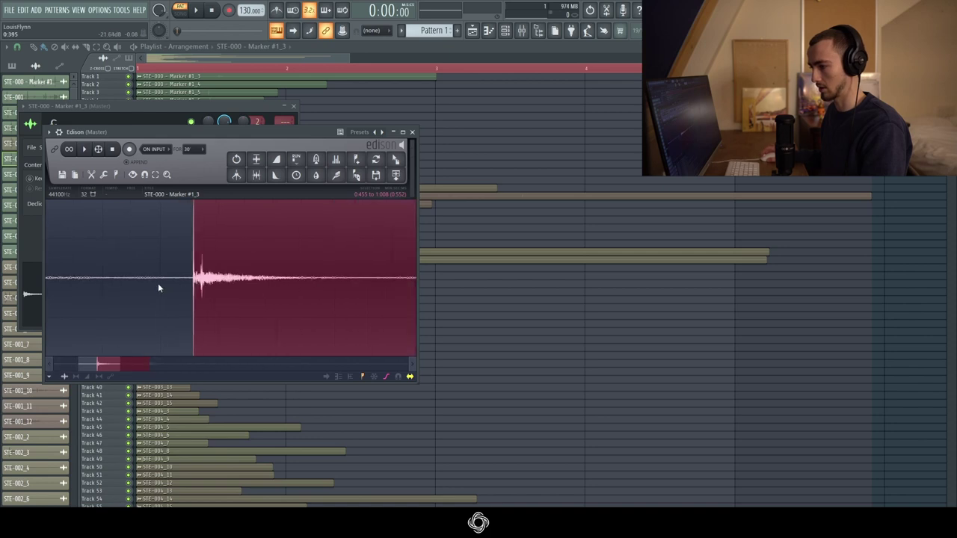
pyautogui.scroll(3, 228, 287)
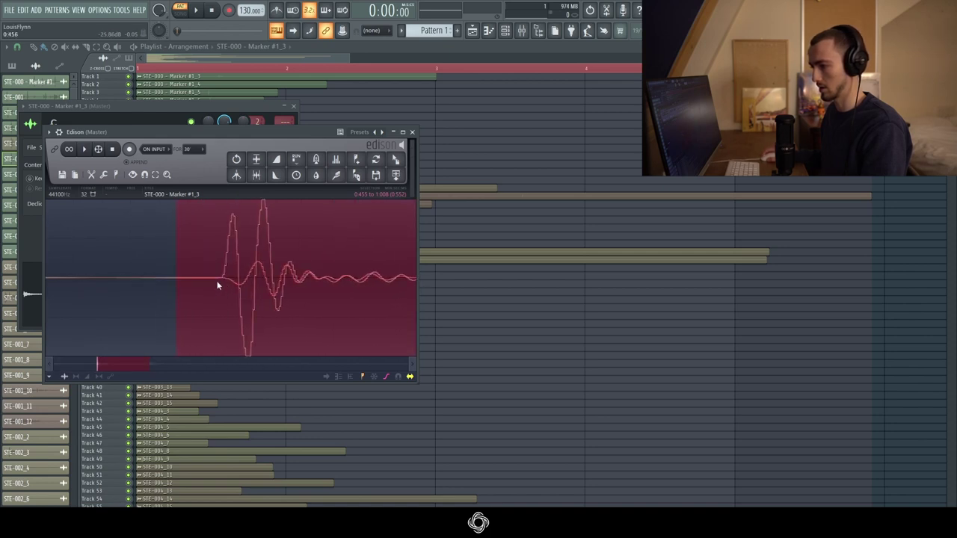
pyautogui.scroll(-6, 218, 282)
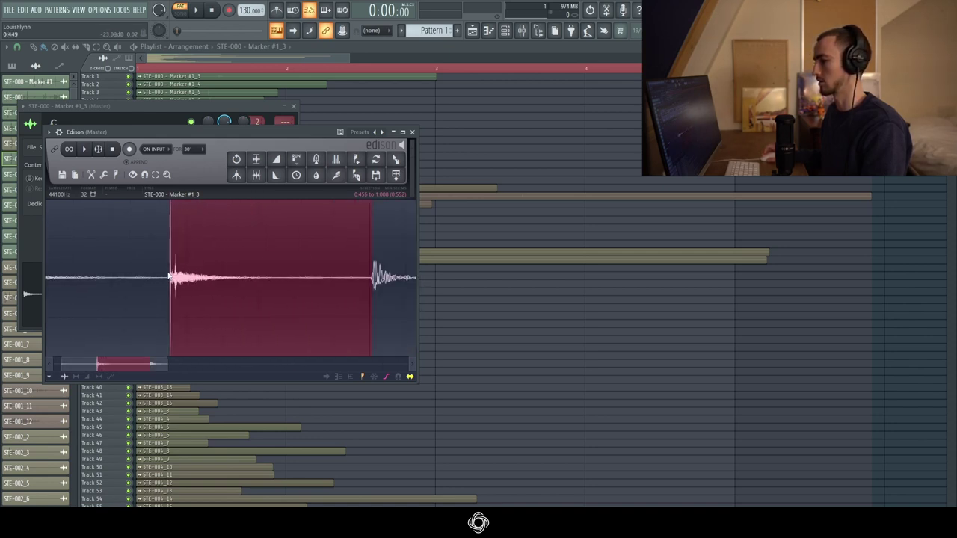
pyautogui.moveTo(395, 159); pyautogui.dragTo(878, 83)
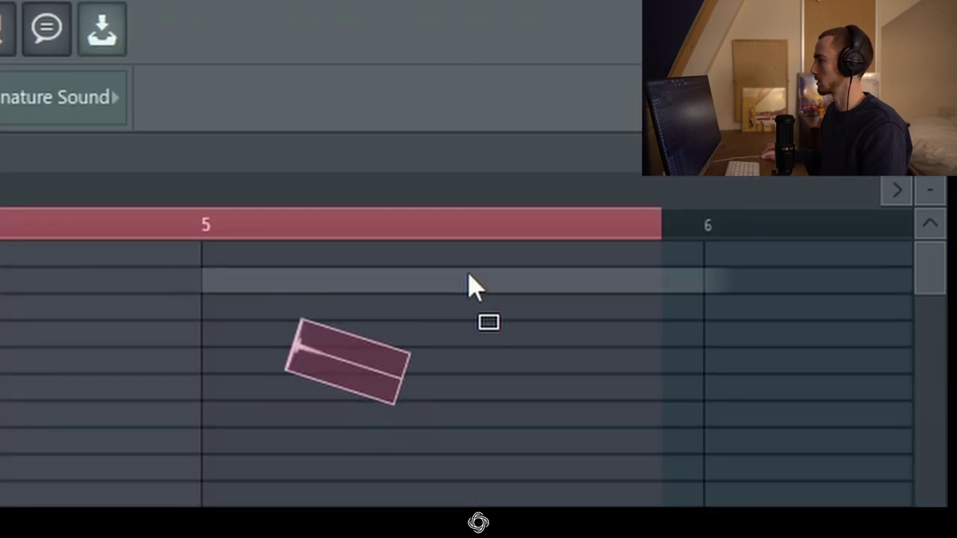
pyautogui.moveTo(680, 275); pyautogui.dragTo(685, 254)
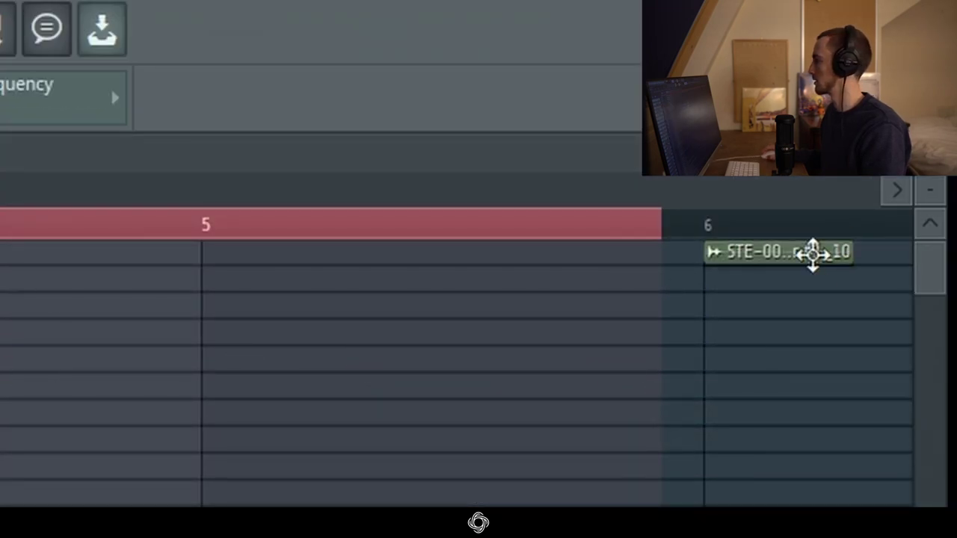
# Step: Open the new bar 6 clip in Edison and fade out its end
pyautogui.doubleClick(810, 252)
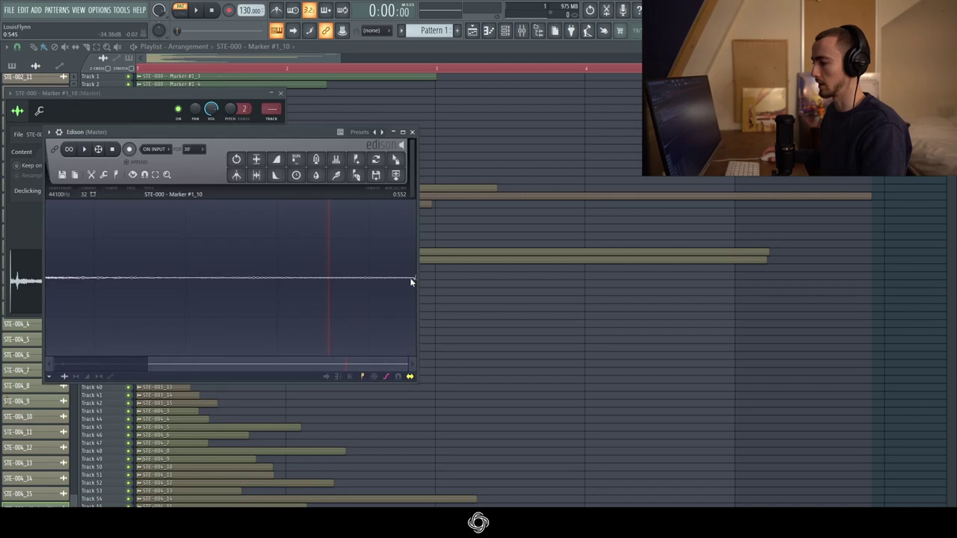
pyautogui.click(281, 180)
pyautogui.click(257, 227)
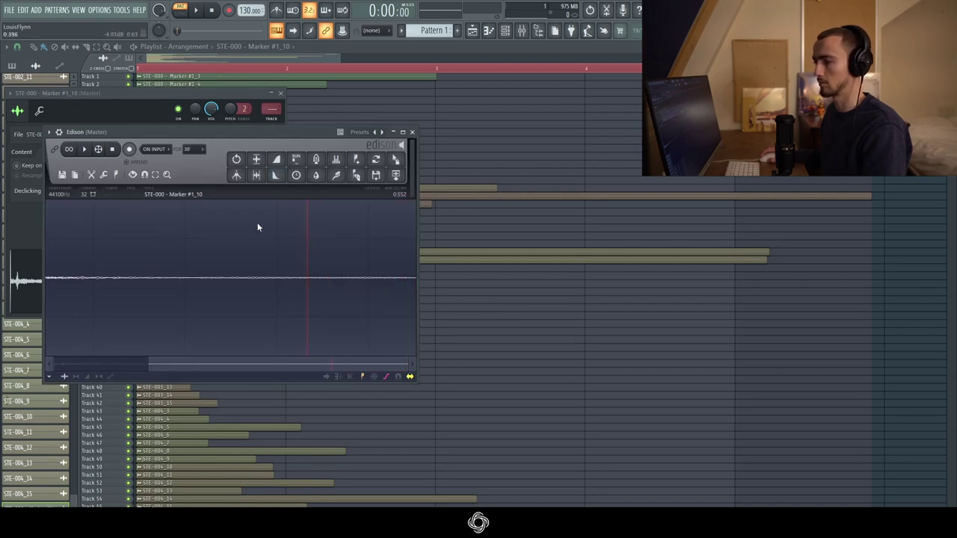
# Step: Fade in the first few samples of the hit and load the edited audio back into its audio clip channel
pyautogui.scroll(-2, 264, 241)
pyautogui.scroll(6, 47, 303)
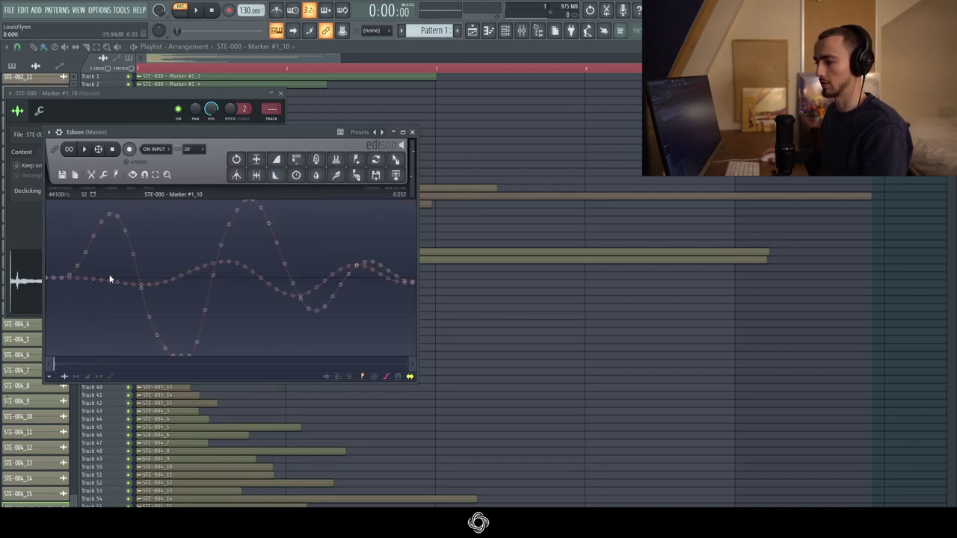
pyautogui.moveTo(119, 263); pyautogui.dragTo(46, 263)
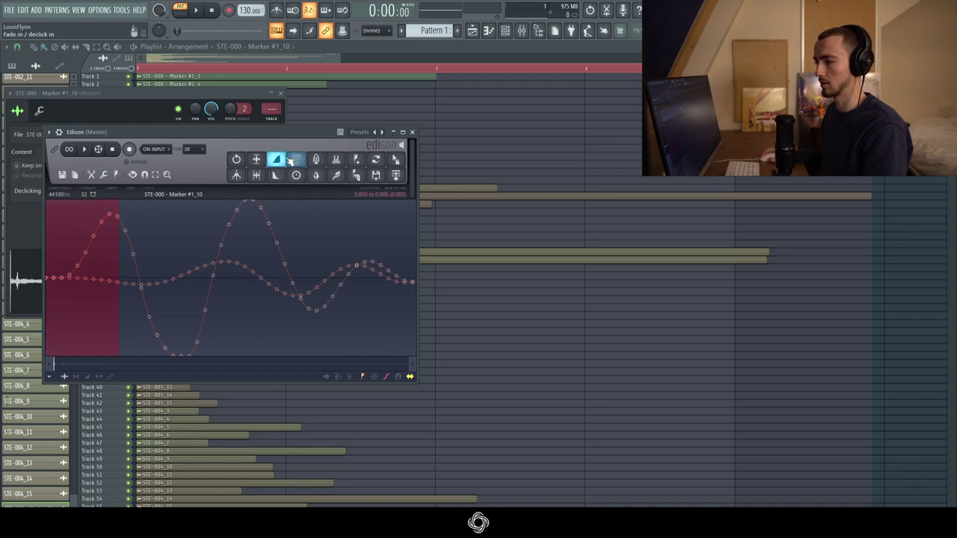
pyautogui.click(278, 159)
pyautogui.scroll(-2, 140, 271)
pyautogui.scroll(-4, 140, 270)
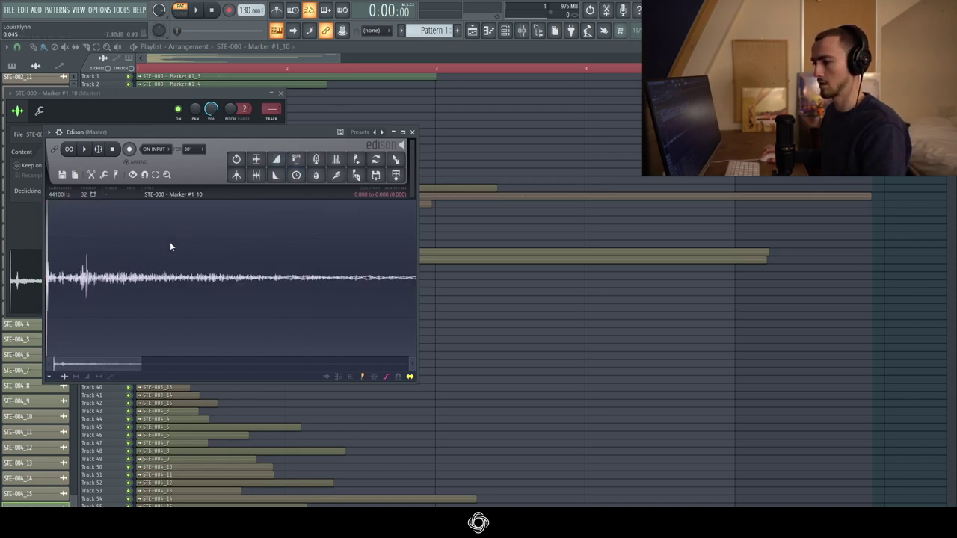
pyautogui.scroll(-4, 181, 279)
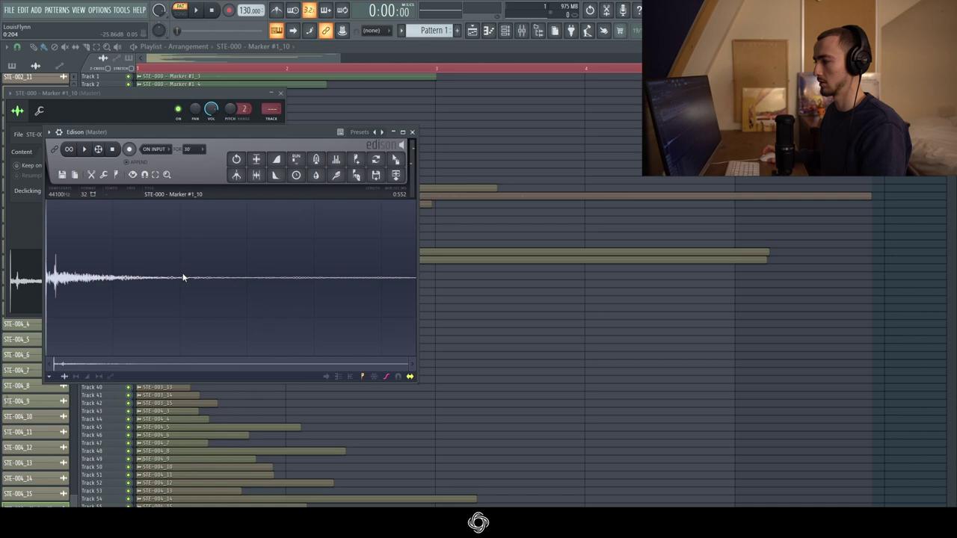
pyautogui.moveTo(395, 159); pyautogui.dragTo(143, 297)
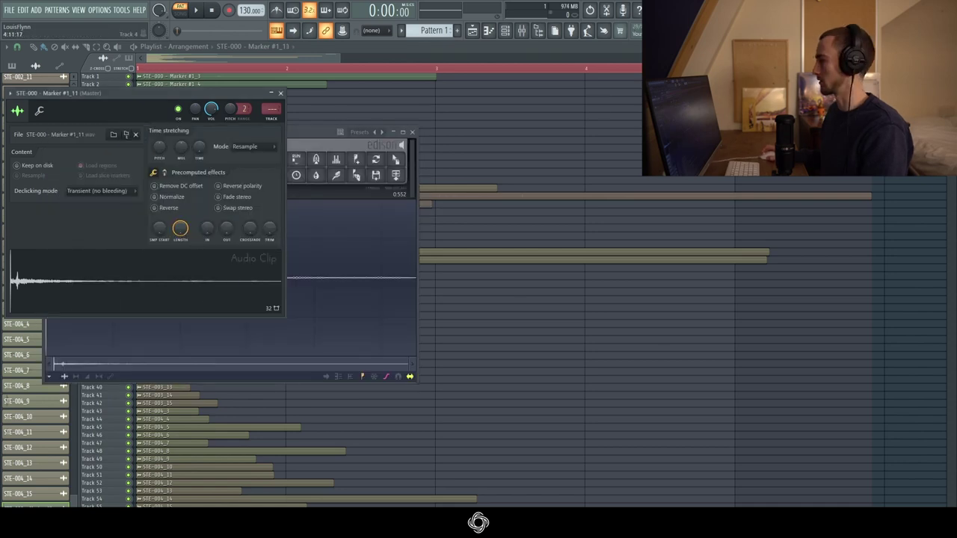
# Step: Open the Track 2 clip in Edison, normalize it and play it back
pyautogui.doubleClick(187, 84)
pyautogui.rightClick(186, 315)
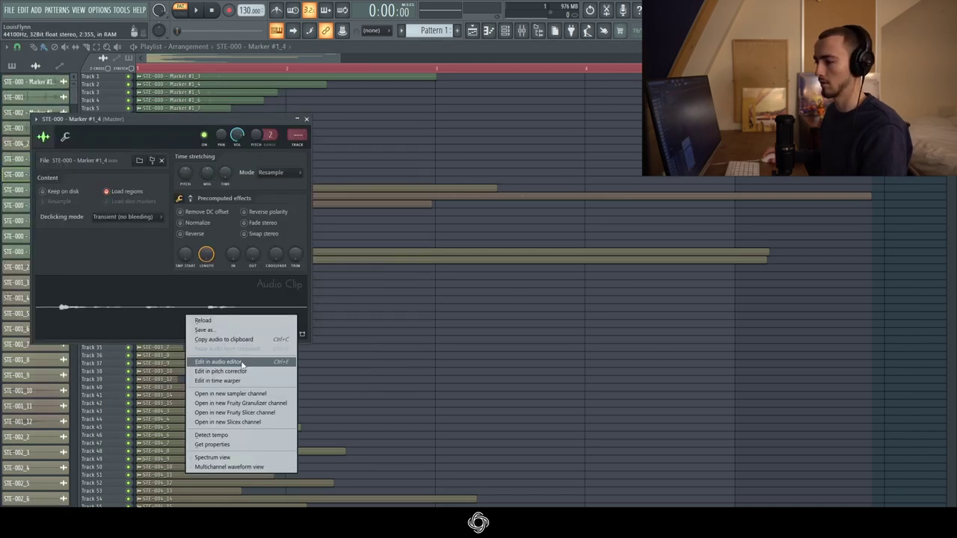
pyautogui.click(242, 364)
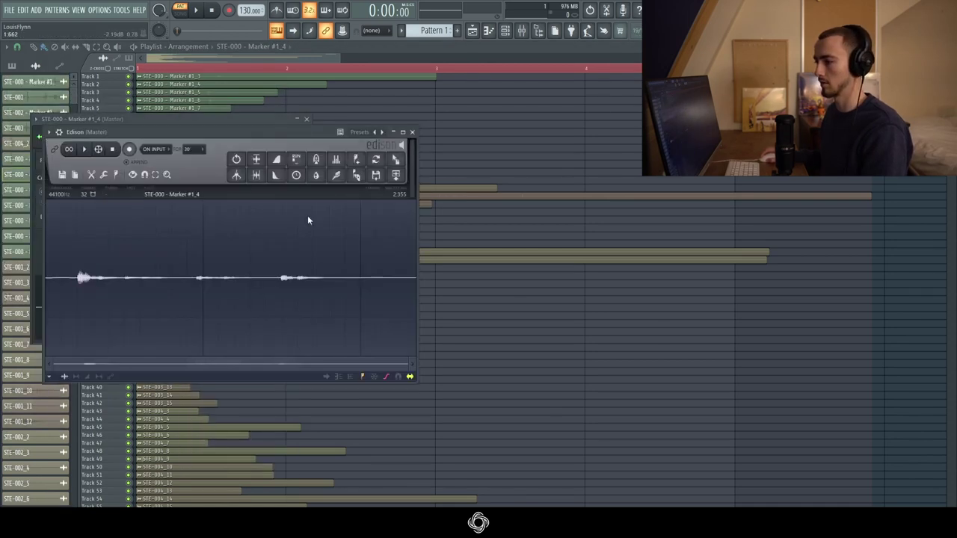
pyautogui.click(257, 159)
pyautogui.rightClick(102, 295)
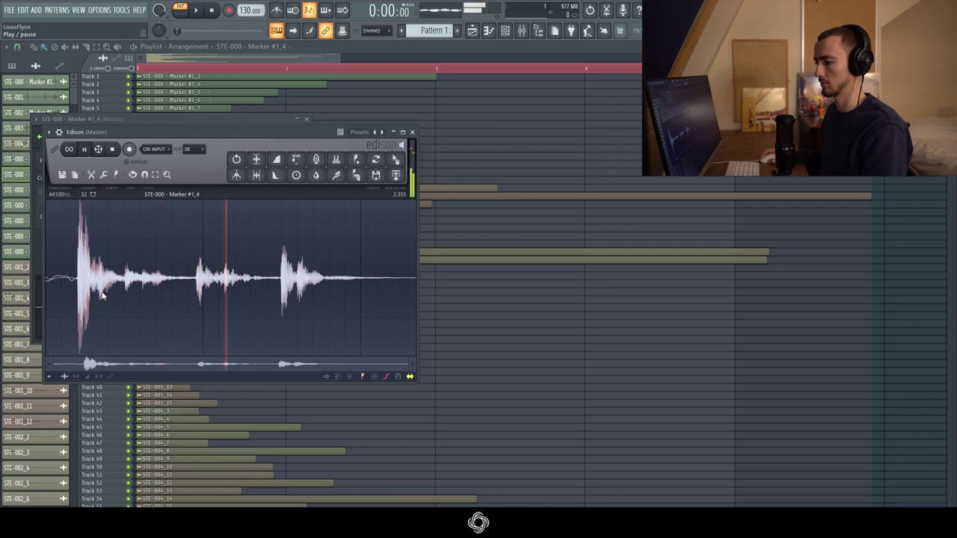
# Step: Select the quieter hit between the first two peaks from 0:500 to 0:958 and place it as a new audio clip
pyautogui.moveTo(124, 296); pyautogui.dragTo(195, 296)
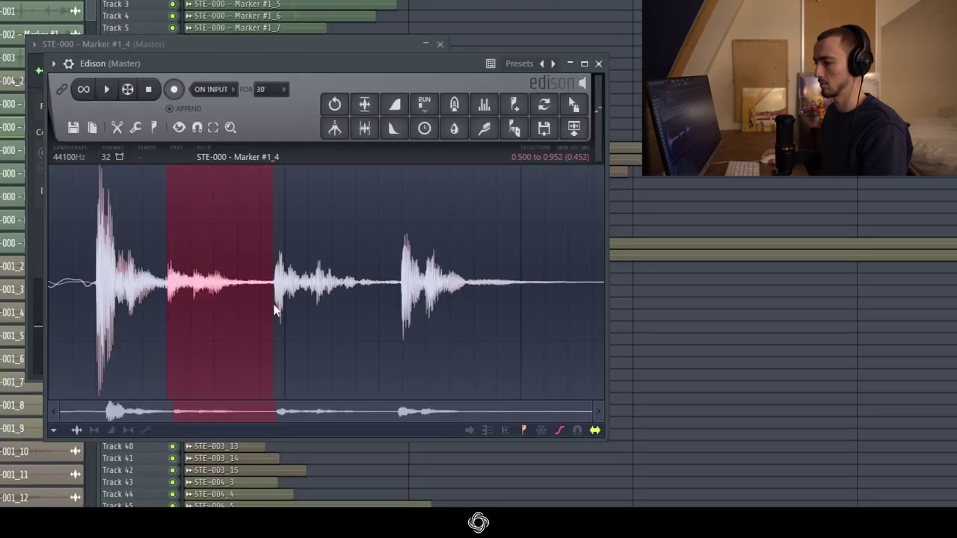
pyautogui.scroll(4, 274, 305)
pyautogui.moveTo(273, 297); pyautogui.dragTo(282, 286)
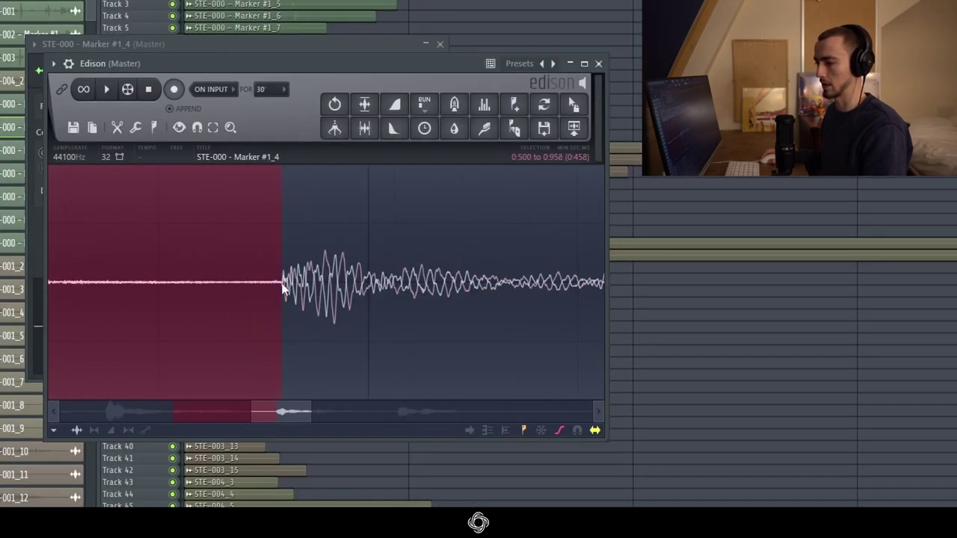
pyautogui.click(574, 104)
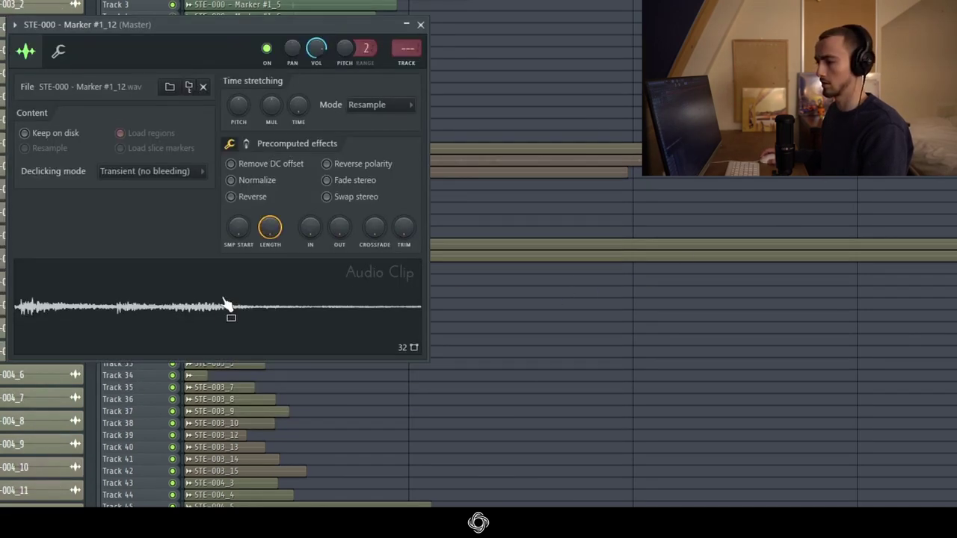
# Step: Open the newly extracted clip in Edison and normalize it
pyautogui.rightClick(197, 301)
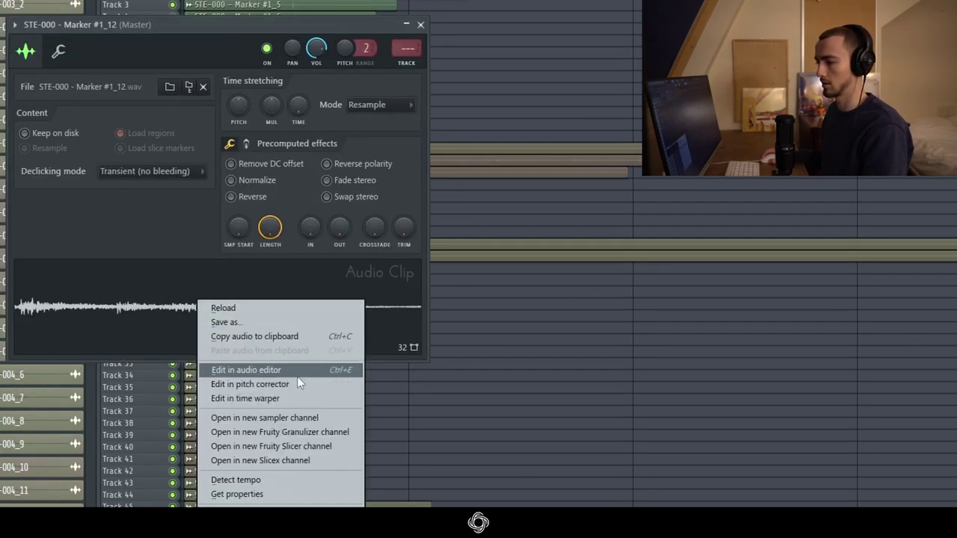
pyautogui.click(306, 370)
pyautogui.click(365, 105)
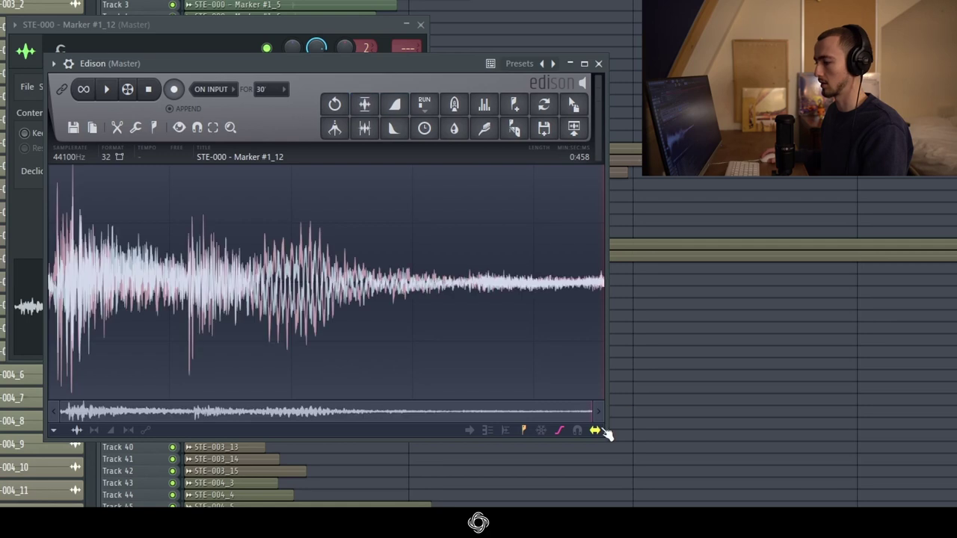
# Step: Fade in the very start of the clip, from 0:000 to 0:003
pyautogui.moveTo(593, 412); pyautogui.dragTo(90, 329)
pyautogui.moveTo(122, 292); pyautogui.dragTo(48, 292)
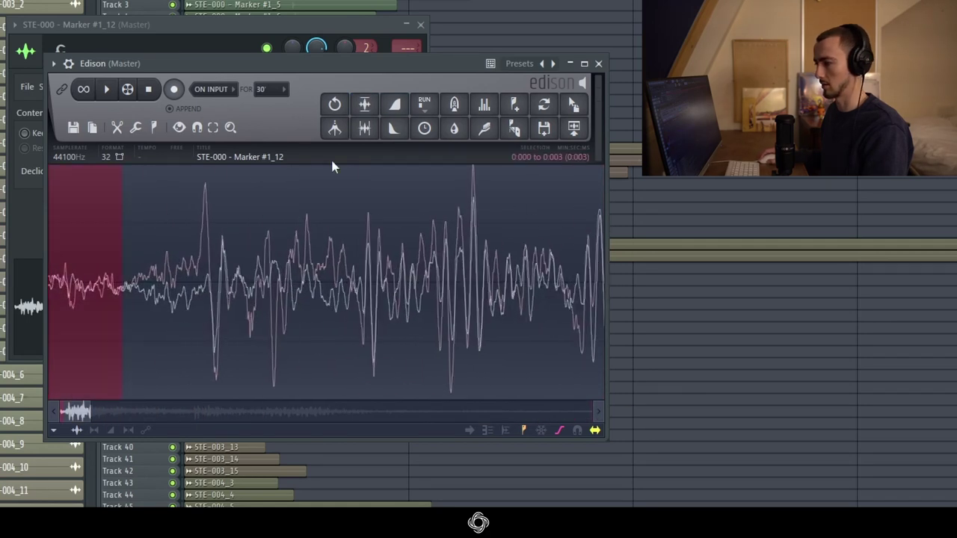
pyautogui.click(394, 104)
pyautogui.click(181, 247)
pyautogui.scroll(-5, 183, 253)
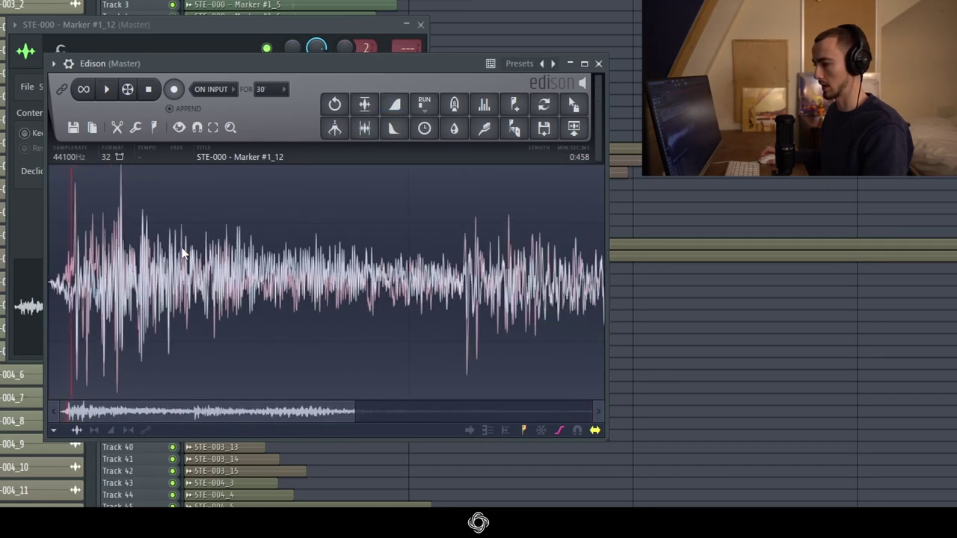
pyautogui.scroll(-5, 182, 253)
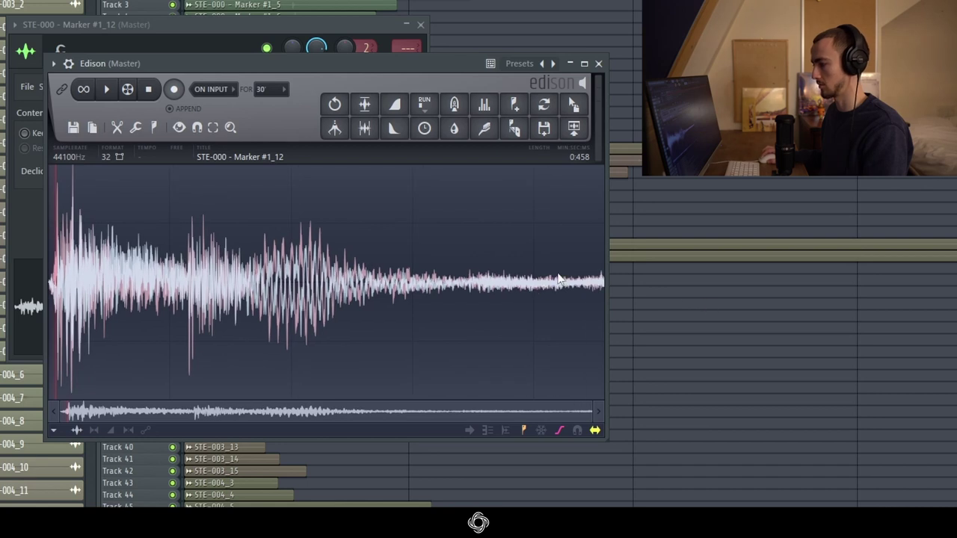
# Step: Fade out the tail at the end of the clip and play the result back
pyautogui.moveTo(570, 275); pyautogui.dragTo(664, 279)
pyautogui.click(400, 133)
pyautogui.moveTo(570, 298); pyautogui.dragTo(492, 298)
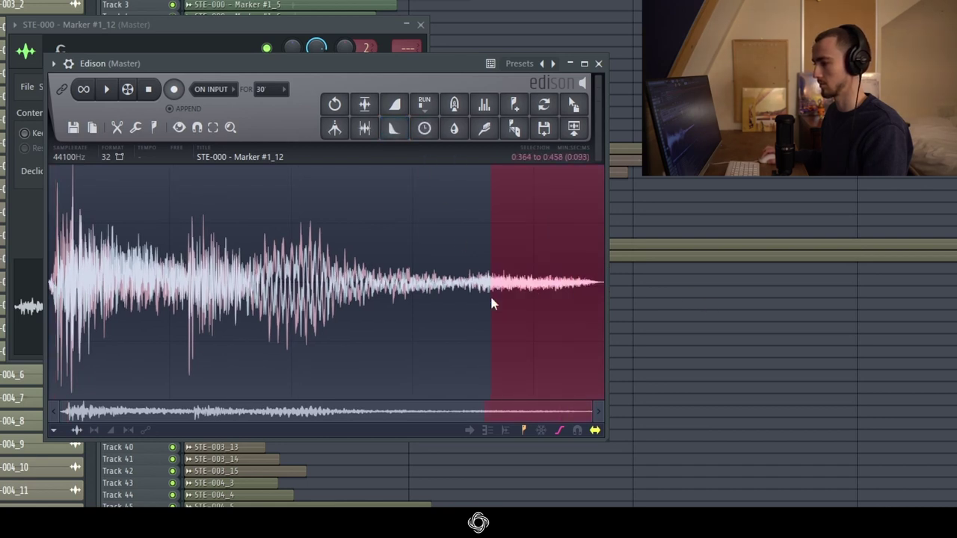
pyautogui.click(492, 303)
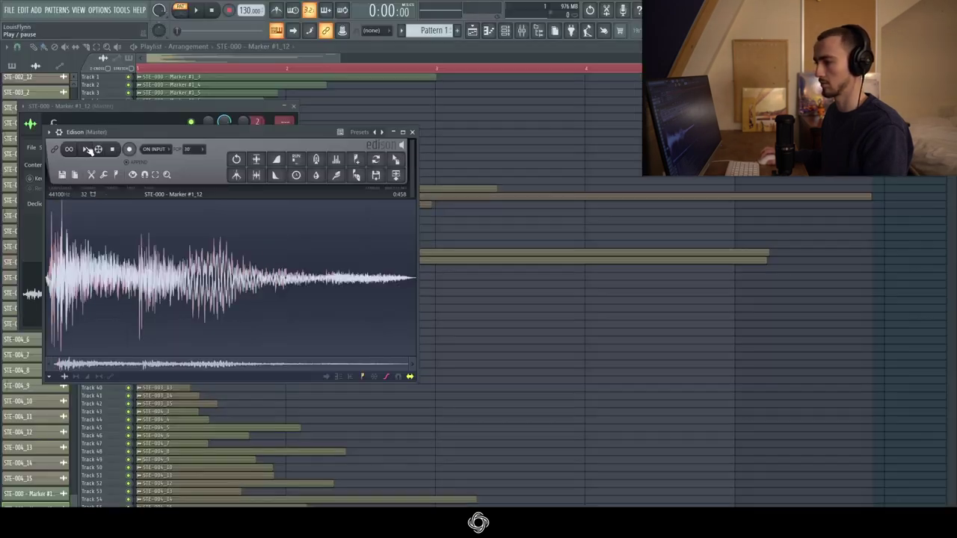
pyautogui.click(106, 89)
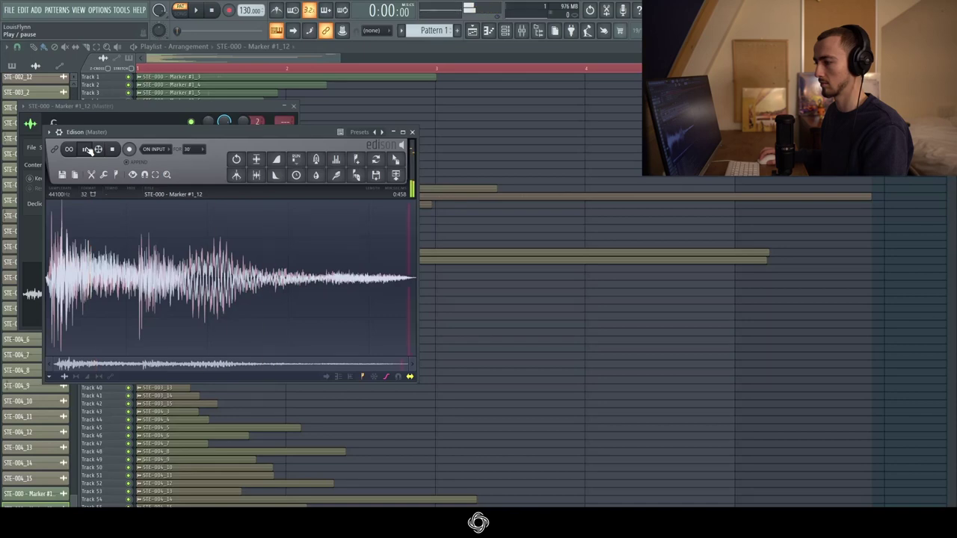
pyautogui.moveTo(87, 149); pyautogui.dragTo(201, 84)
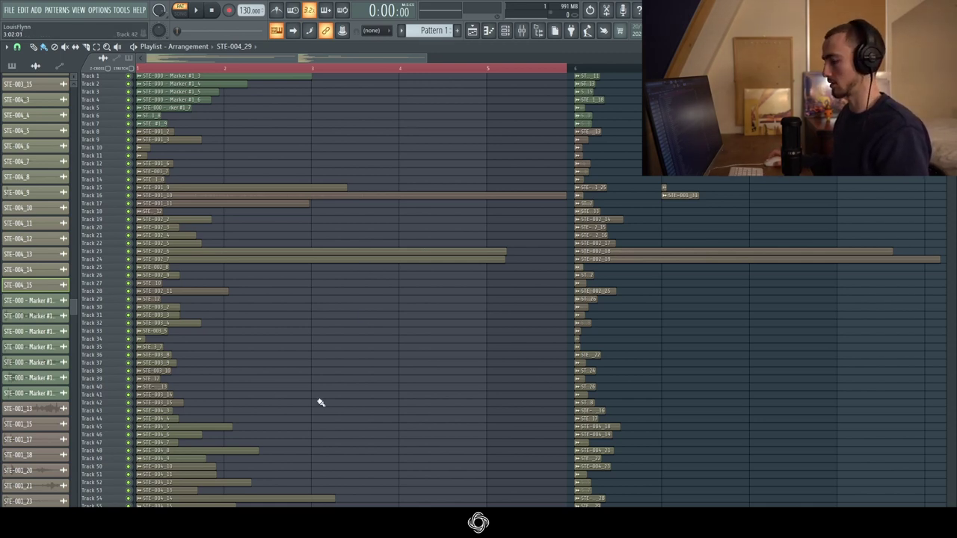
# Step: Remove the first group of clips starting at bar 1 and move the remaining clips from bar 6 to bar 1
pyautogui.scroll(-2, 320, 403)
pyautogui.moveTo(181, 506)
pyautogui.mouseDown()
pyautogui.moveTo(164, 389)
pyautogui.moveTo(165, 9)
pyautogui.moveTo(138, 458)
pyautogui.mouseUp()
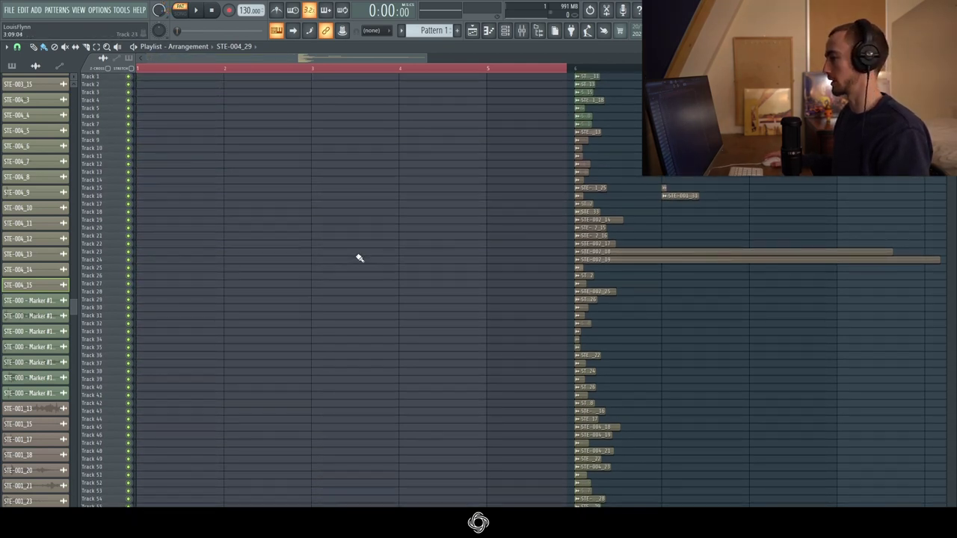
pyautogui.scroll(-3, 357, 256)
pyautogui.scroll(-2, 530, 479)
pyautogui.moveTo(559, 499); pyautogui.dragTo(496, 472)
pyautogui.hotkey('ctrl', 'a')
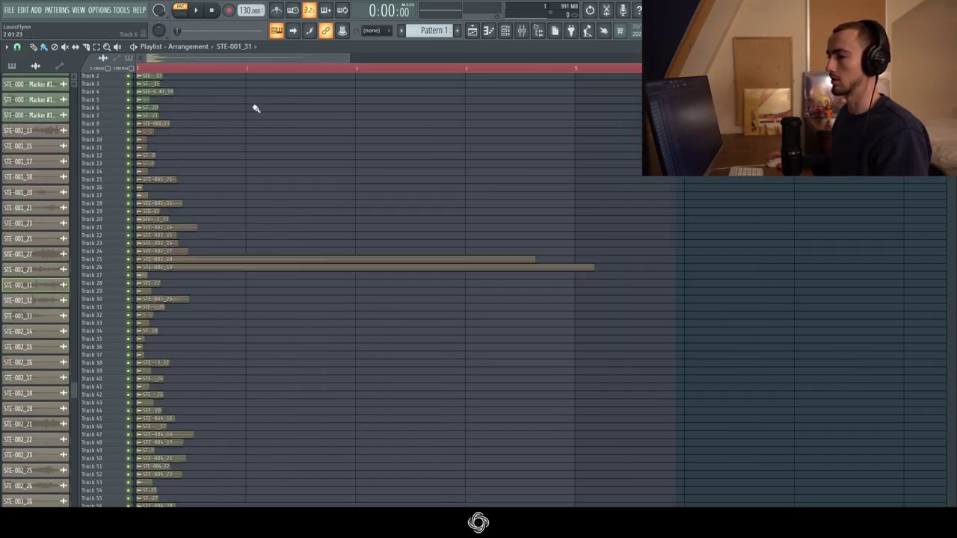
# Step: Audition the clips on Tracks 2 to 7 by soloing each track in turn and playing it
pyautogui.rightClick(129, 76)
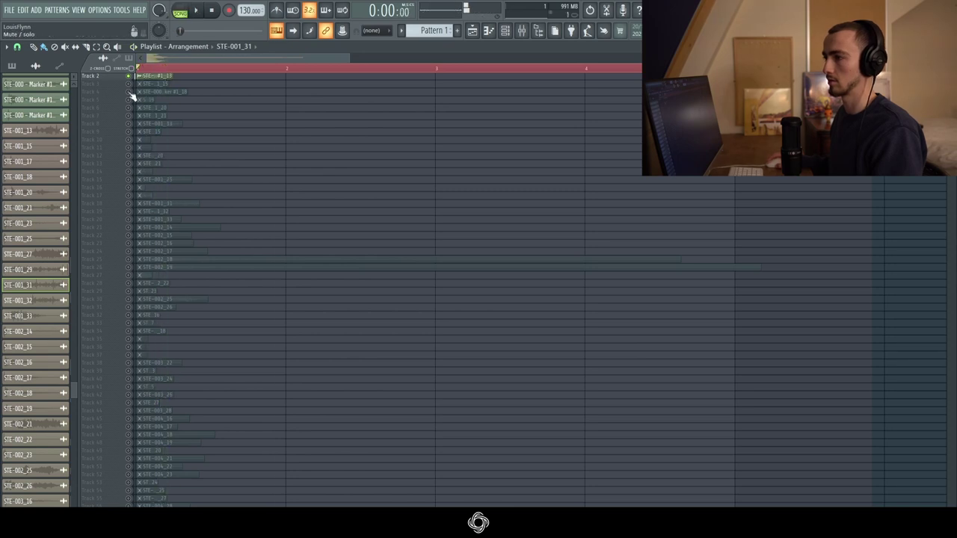
pyautogui.rightClick(129, 84)
pyautogui.press('space')
pyautogui.rightClick(129, 92)
pyautogui.rightClick(129, 100)
pyautogui.rightClick(128, 108)
pyautogui.press('space')
pyautogui.press('space')
pyautogui.rightClick(129, 115)
pyautogui.press('space')
pyautogui.press('space')
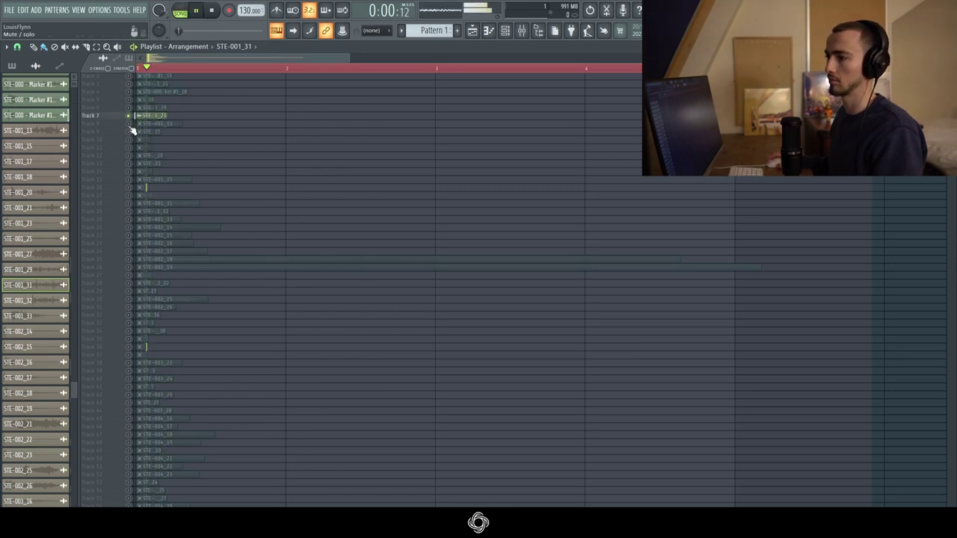
# Step: Audition the clips on Tracks 8 to 11 in solo, and restore all tracks to active playback
pyautogui.rightClick(130, 123)
pyautogui.rightClick(129, 131)
pyautogui.rightClick(129, 139)
pyautogui.rightClick(130, 147)
pyautogui.press('space')
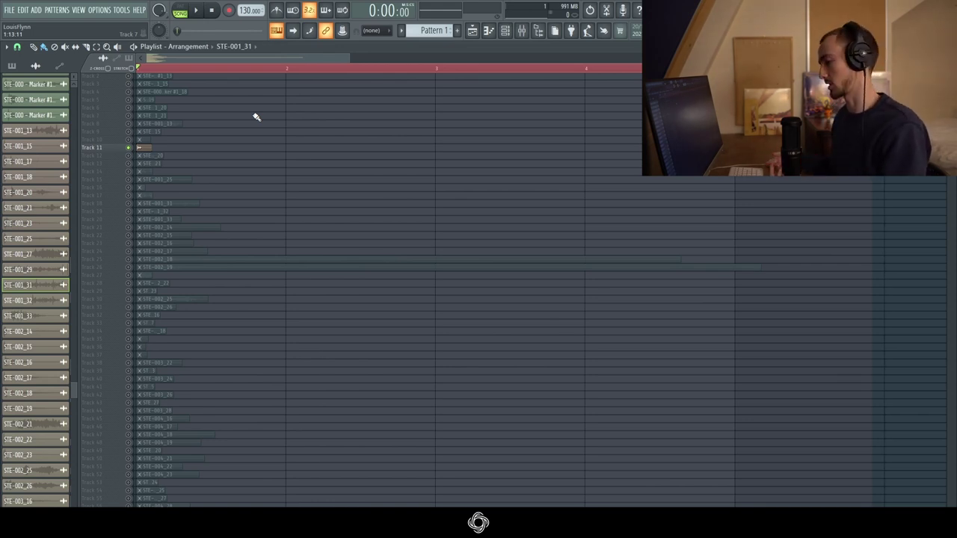
pyautogui.rightClick(129, 148)
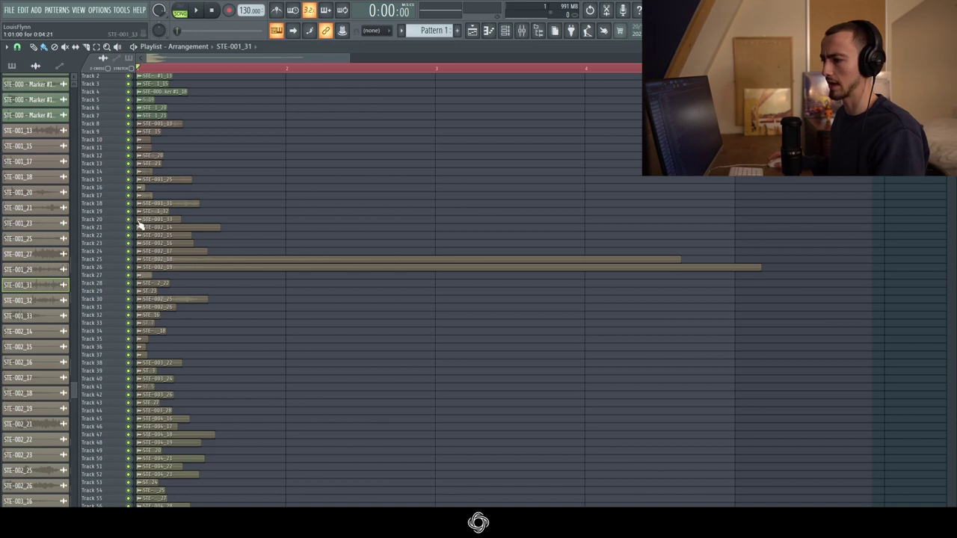
# Step: Inspect the sample waveforms of the STE-001_31 and STE-001_29 clips on Tracks 18 and 17
pyautogui.doubleClick(186, 204)
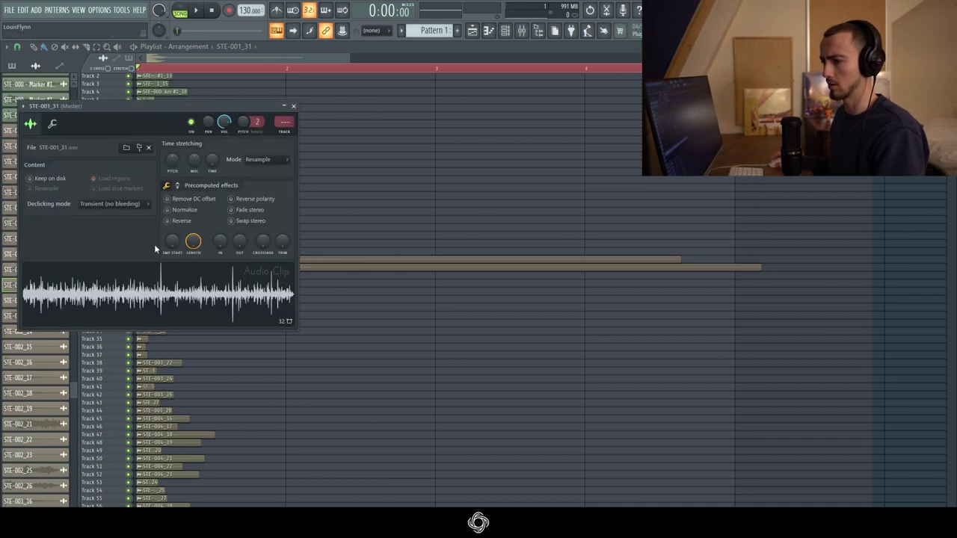
pyautogui.click(294, 108)
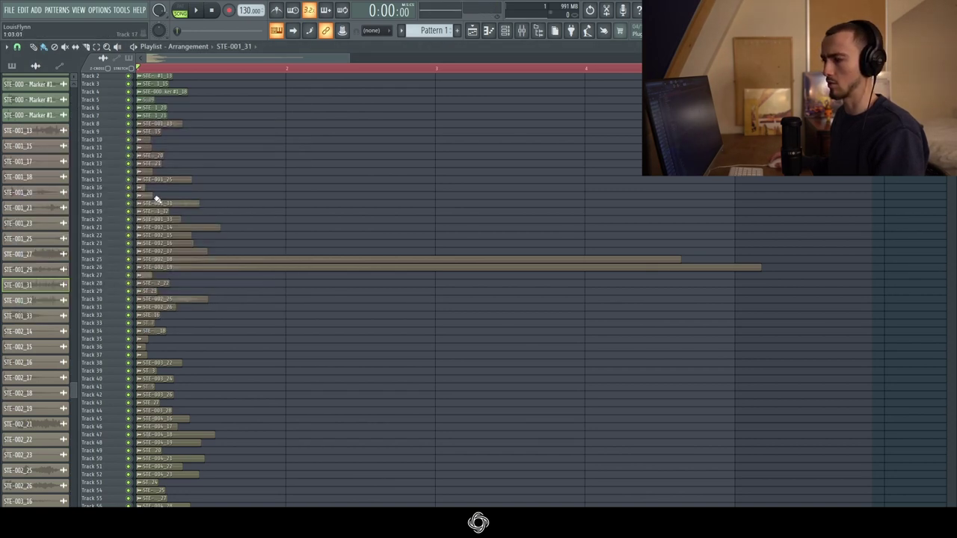
pyautogui.doubleClick(148, 195)
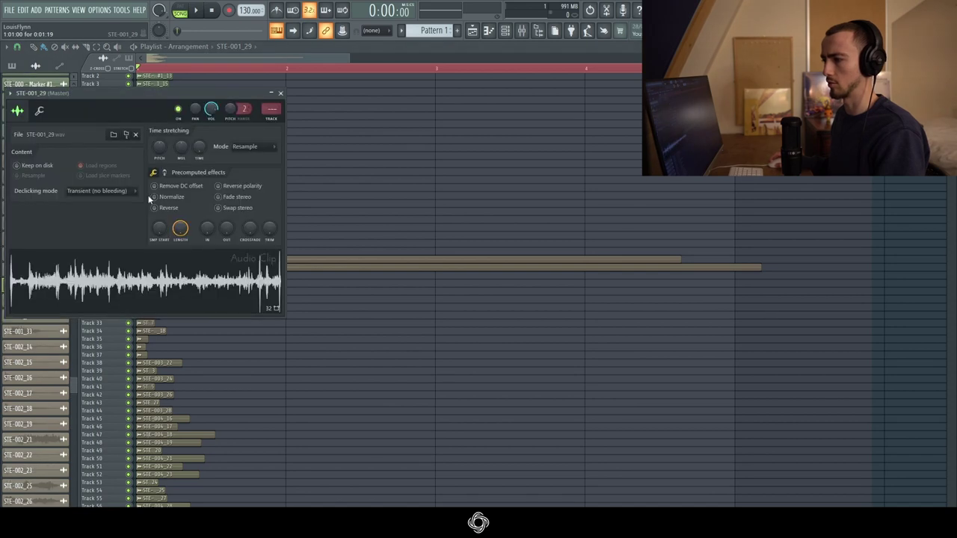
pyautogui.click(279, 95)
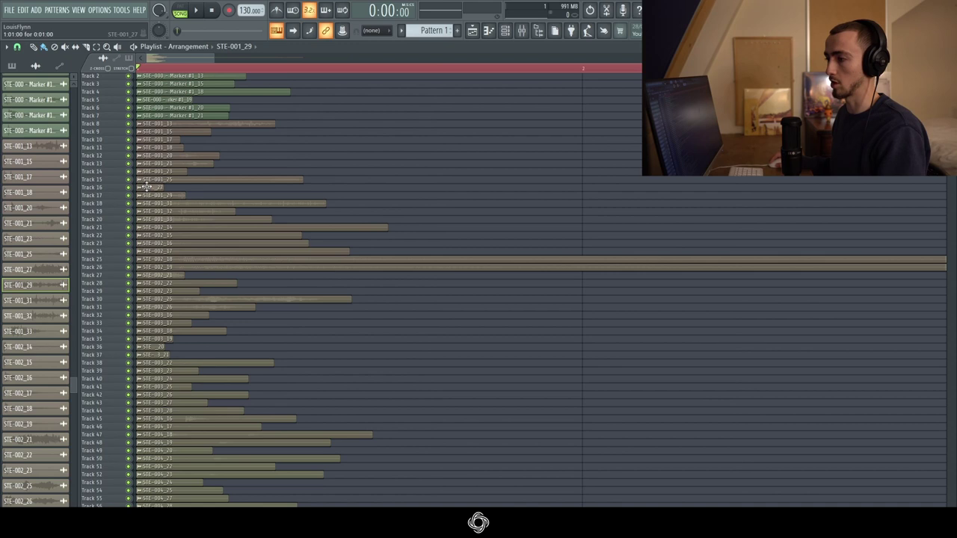
# Step: Reverse and normalize the STE-001_27 clip on Track 16 and add a short fade-out in its channel settings
pyautogui.doubleClick(146, 187)
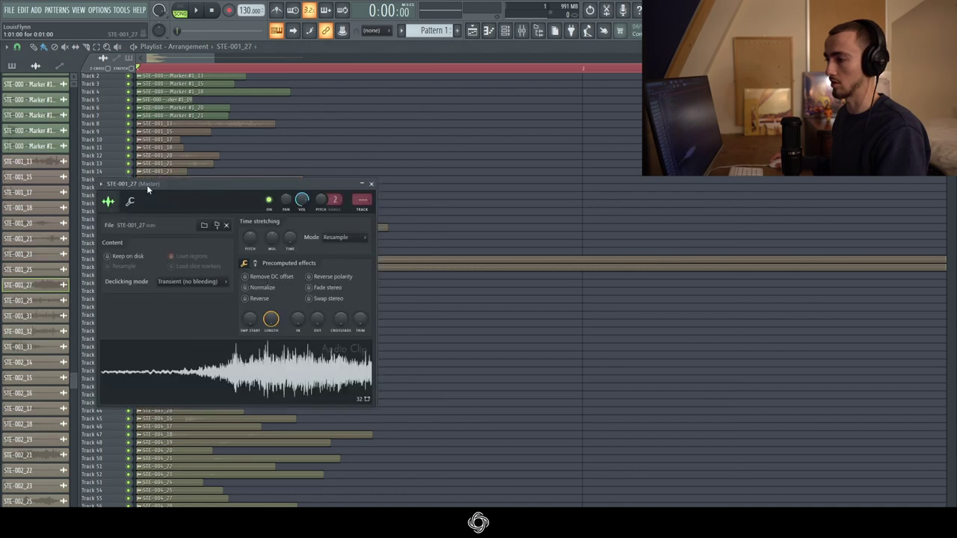
pyautogui.click(261, 299)
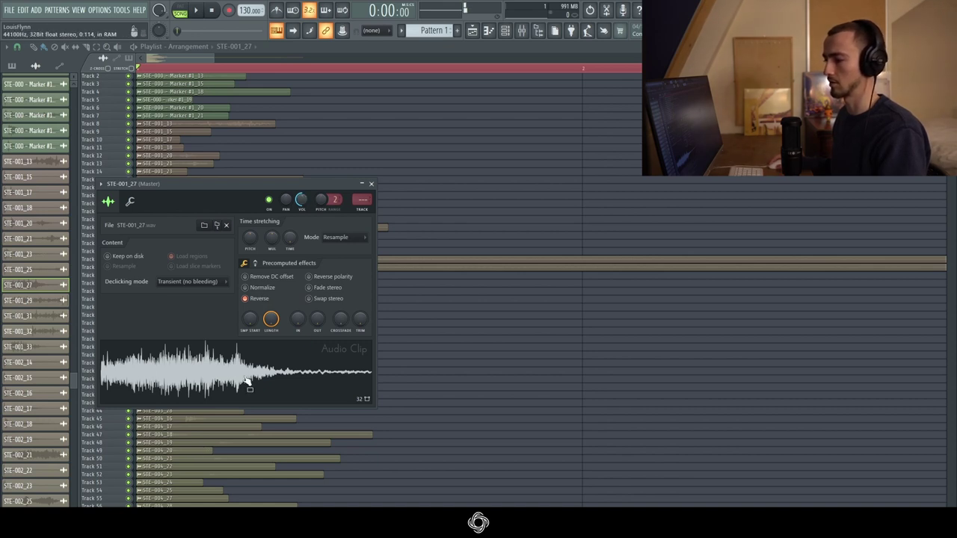
pyautogui.moveTo(317, 323); pyautogui.dragTo(319, 312)
pyautogui.click(289, 368)
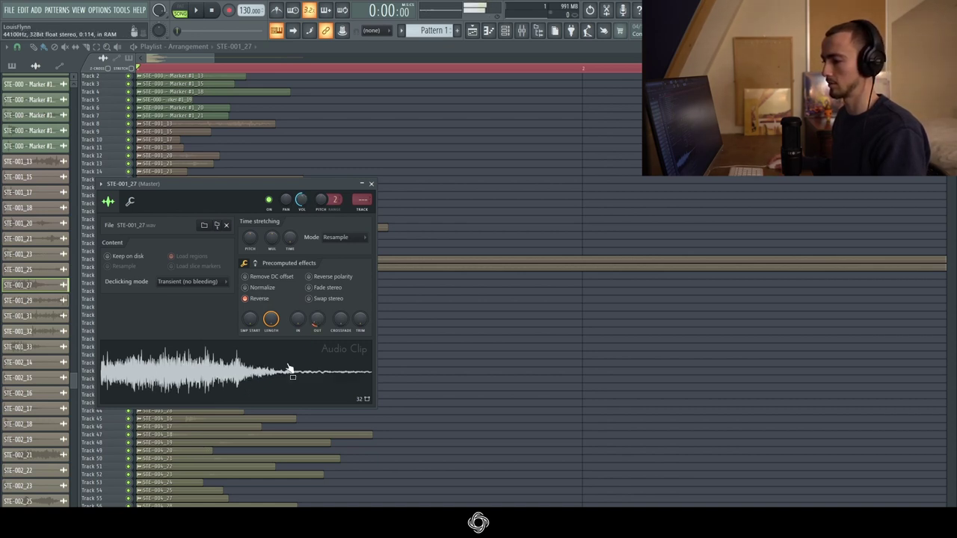
pyautogui.click(263, 289)
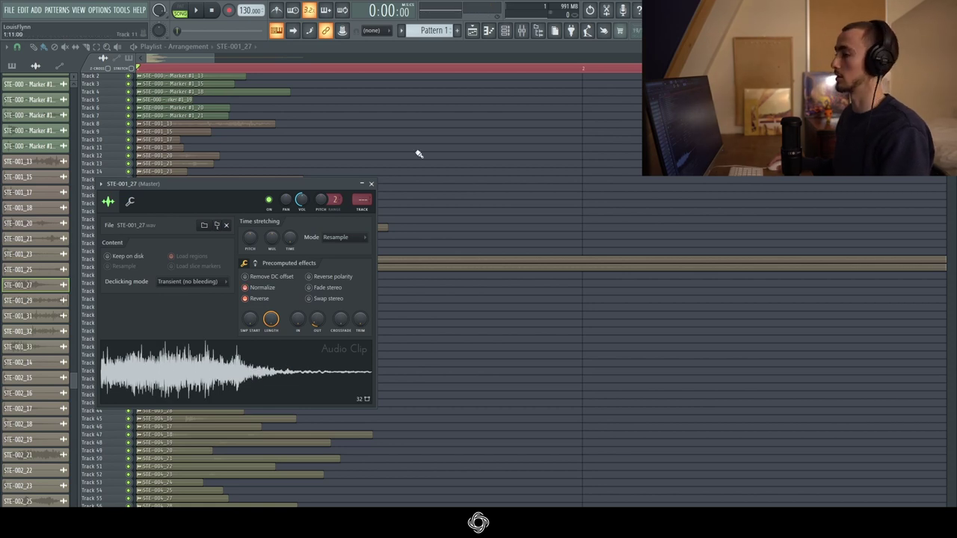
pyautogui.moveTo(317, 320); pyautogui.dragTo(317, 323)
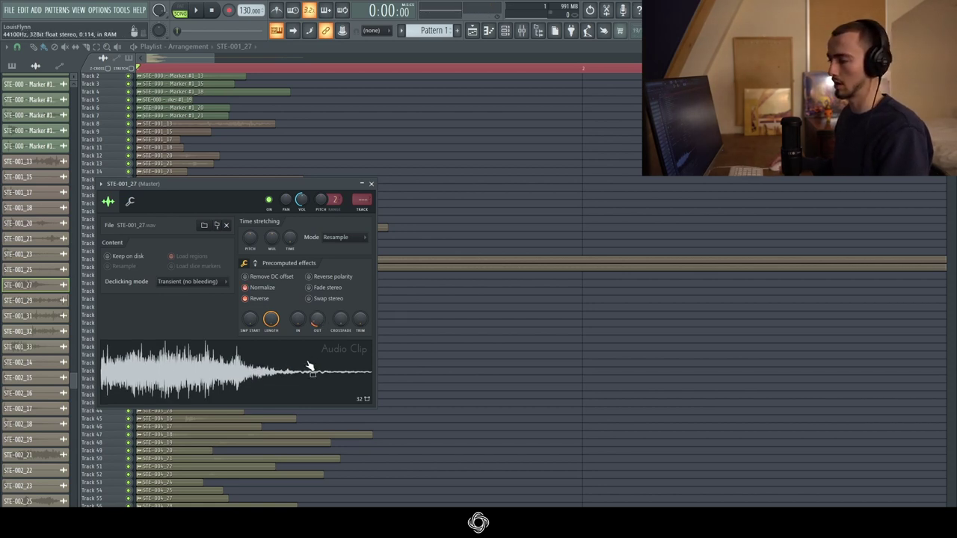
# Step: Record the reversed STE-001_27 sample into Edison by playing it from its channel settings
pyautogui.click(606, 10)
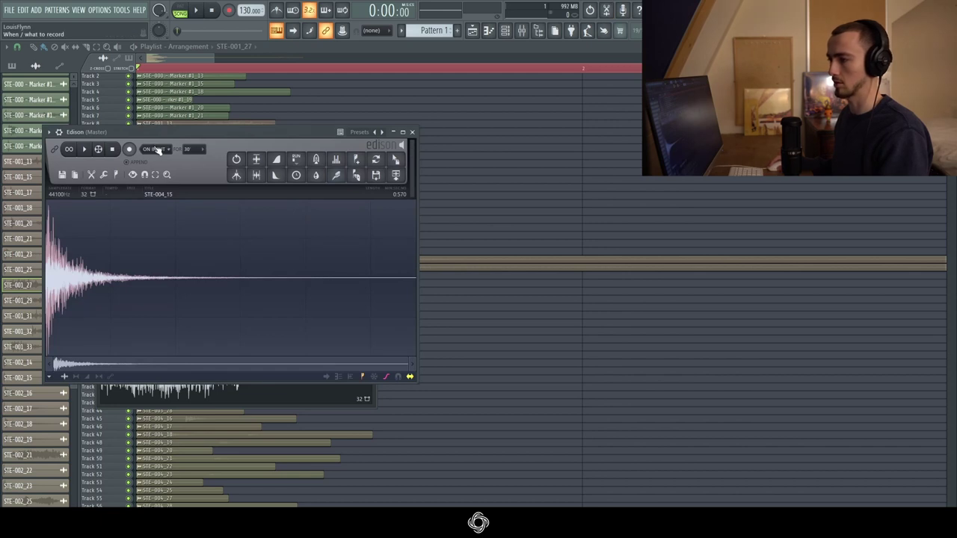
pyautogui.click(130, 150)
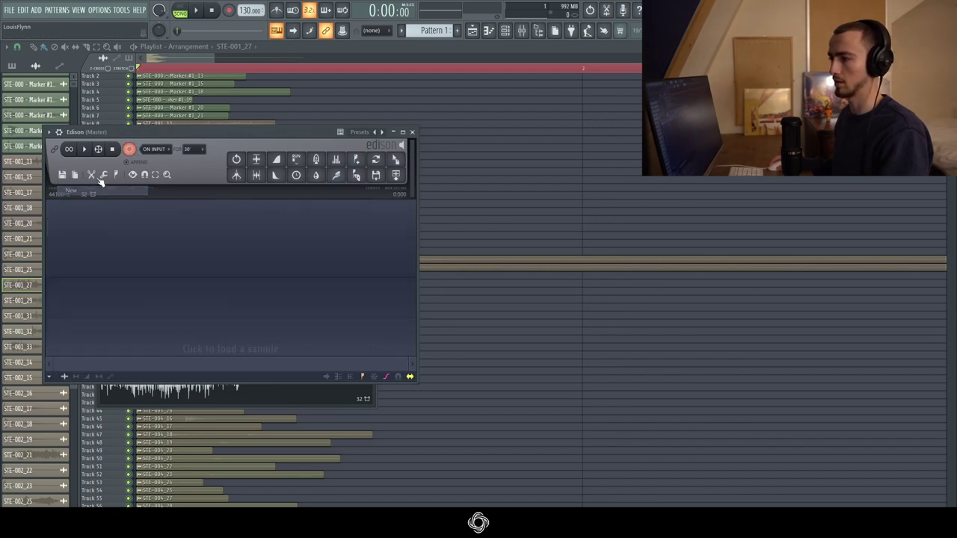
pyautogui.moveTo(198, 132); pyautogui.dragTo(575, 96)
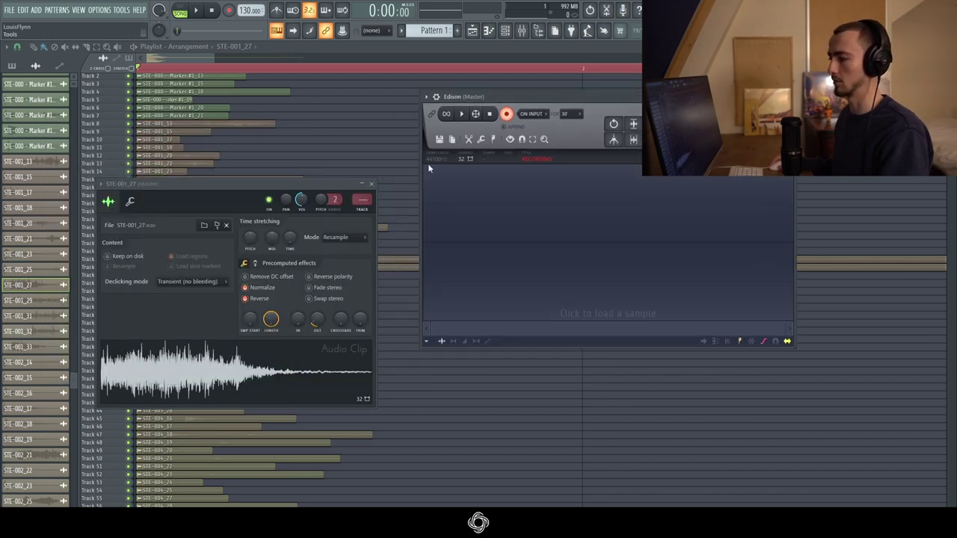
pyautogui.click(201, 370)
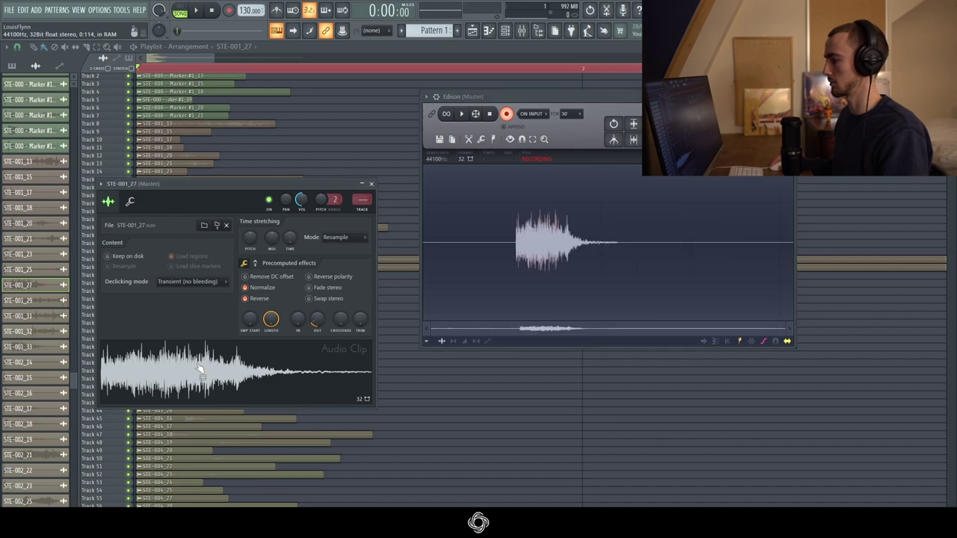
pyautogui.click(489, 114)
# Step: Select the recorded sound from 0:104 to 0:231 and place it in the playlist as a new audio clip
pyautogui.scroll(6, 441, 254)
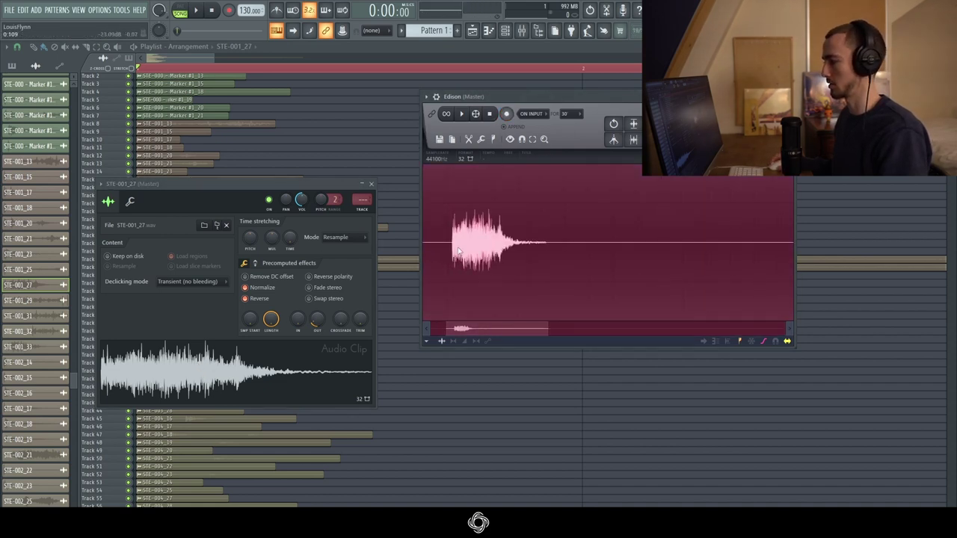
pyautogui.scroll(-6, 502, 252)
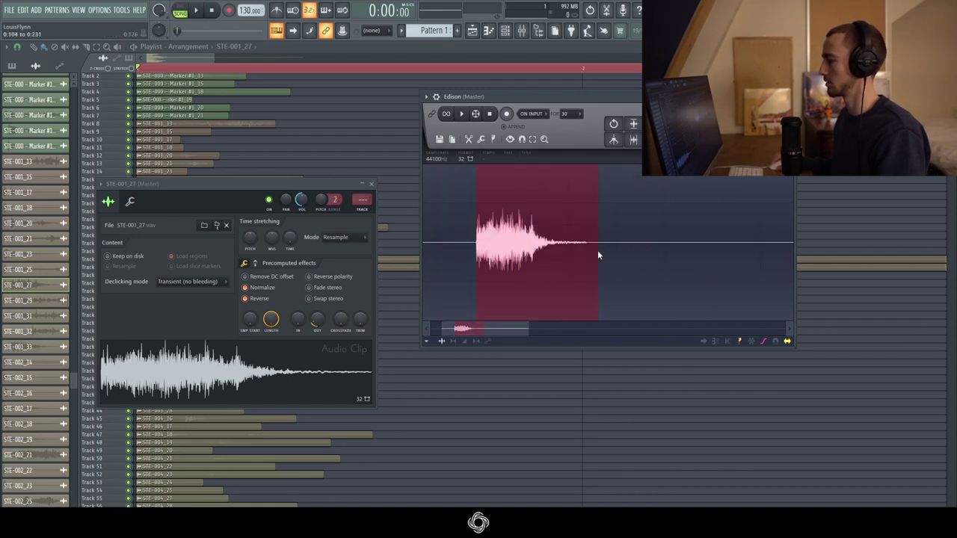
pyautogui.moveTo(778, 140); pyautogui.dragTo(711, 401)
pyautogui.moveTo(711, 402); pyautogui.dragTo(710, 402)
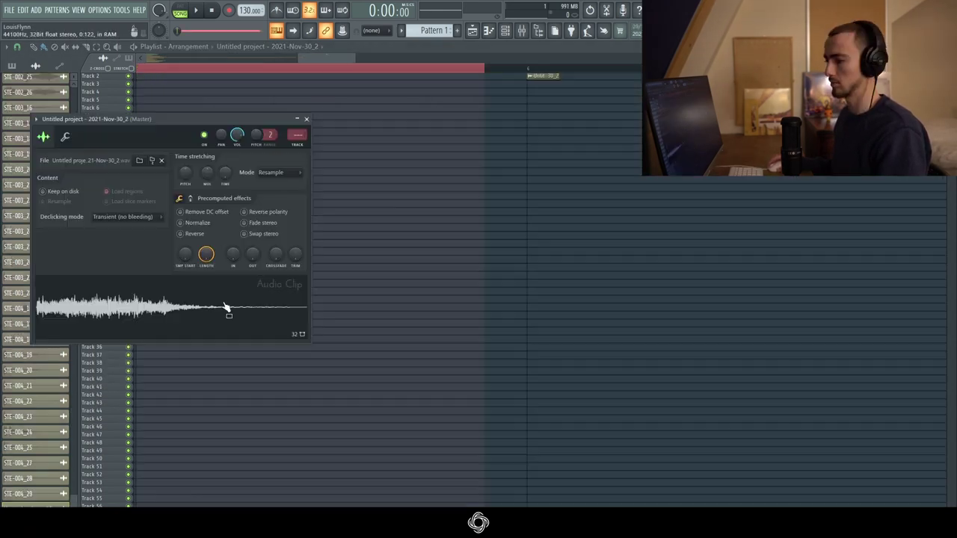
# Step: Open the new clip in Edison, normalize it and delete the silence after its tail
pyautogui.rightClick(225, 306)
pyautogui.click(255, 351)
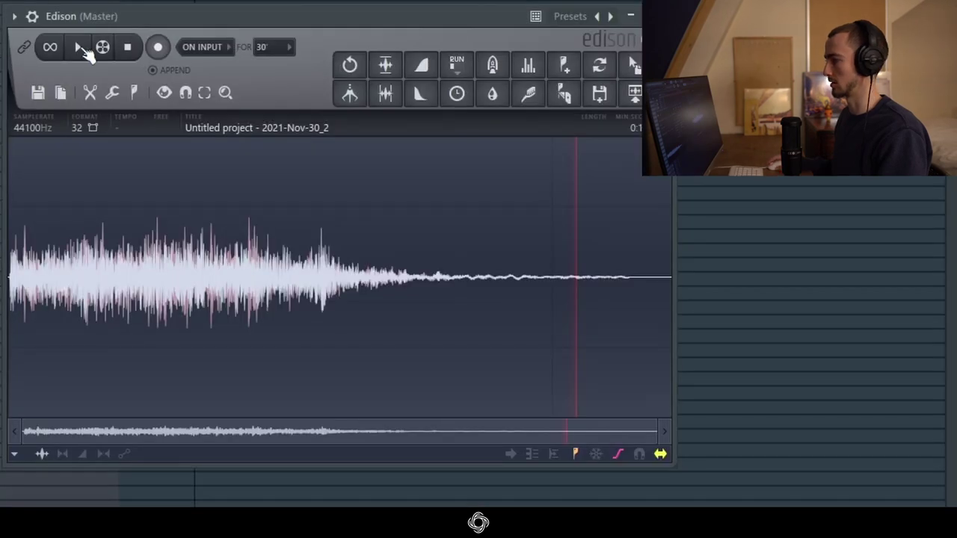
pyautogui.click(386, 66)
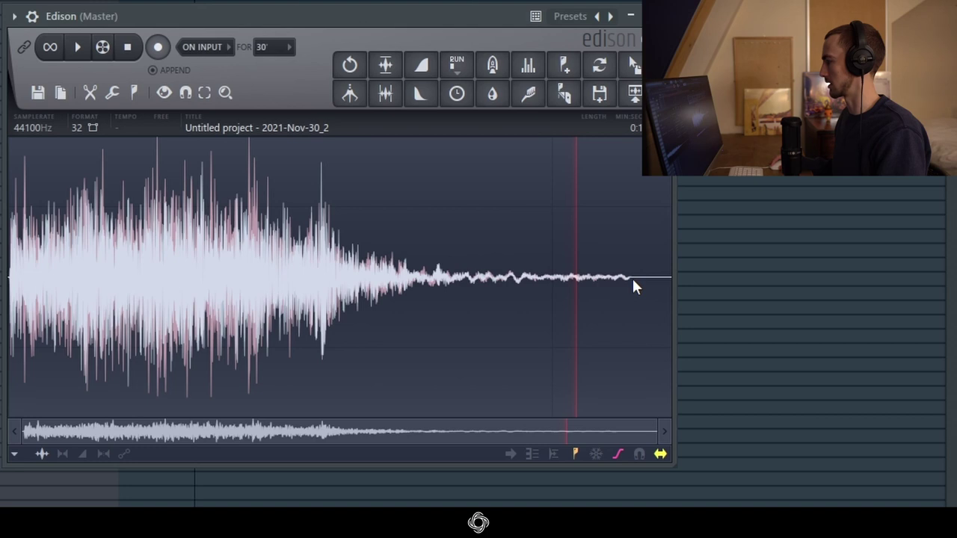
pyautogui.moveTo(632, 276); pyautogui.dragTo(757, 276)
pyautogui.press('Delete')
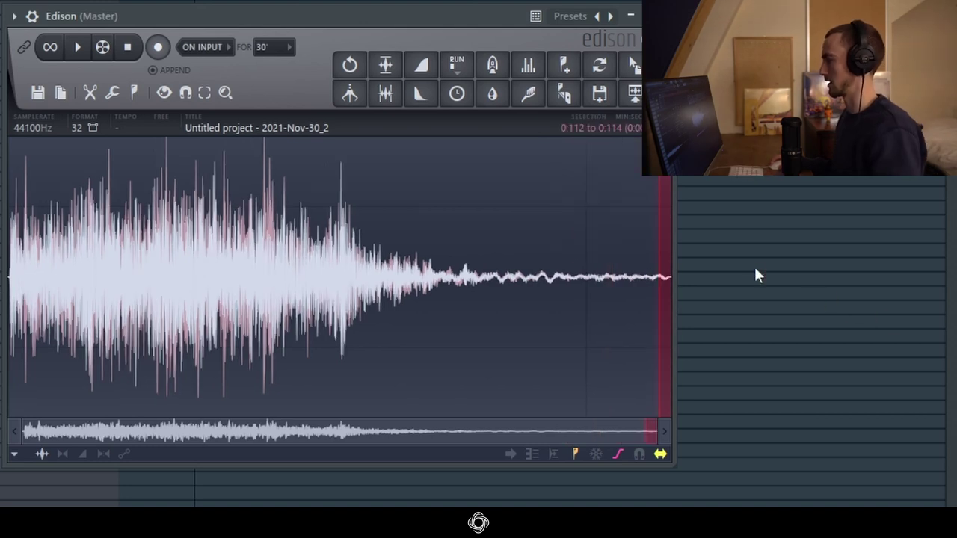
# Step: Fade out the end of the sound from 0:112 to 0:114 and load the edited audio back into its clip channel
pyautogui.click(421, 95)
pyautogui.click(578, 241)
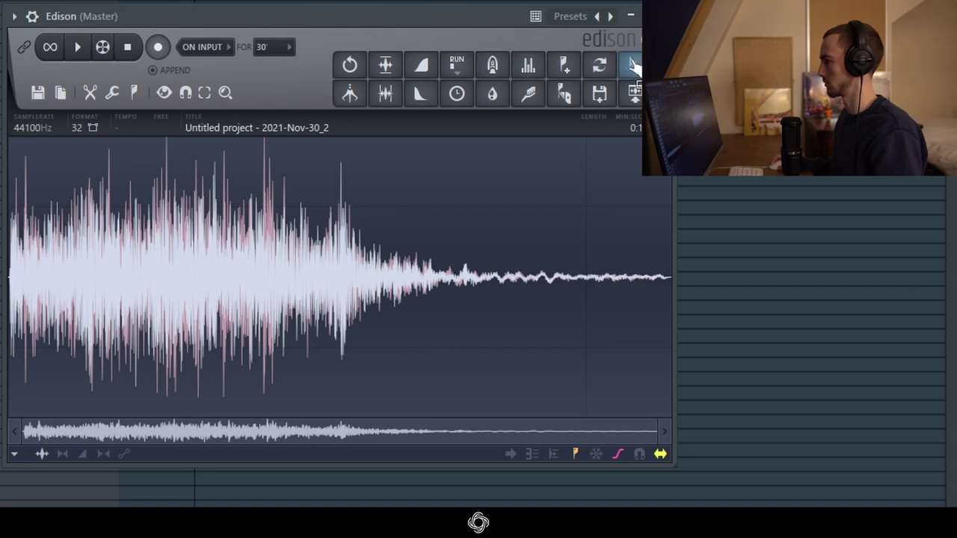
pyautogui.moveTo(634, 64); pyautogui.dragTo(192, 310)
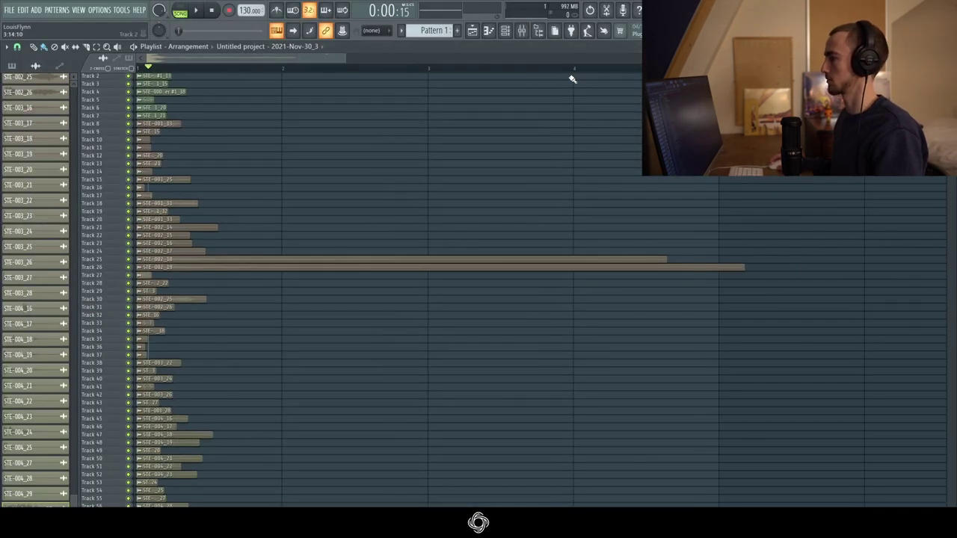
# Step: Lower the Insert 1 mixer track's volume to 64% (-8.8 dB)
pyautogui.press('F9')
pyautogui.moveTo(65, 296); pyautogui.dragTo(65, 357)
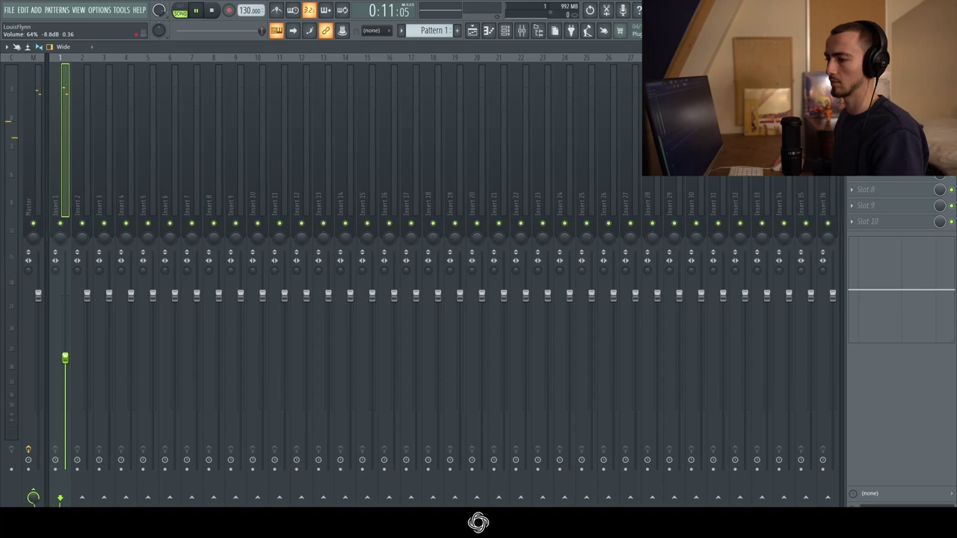
# Step: Load Fruity Parametric EQ 2 in Insert 1's first effect slot, advance its preset and move the lowest band to a higher frequency
pyautogui.click(876, 80)
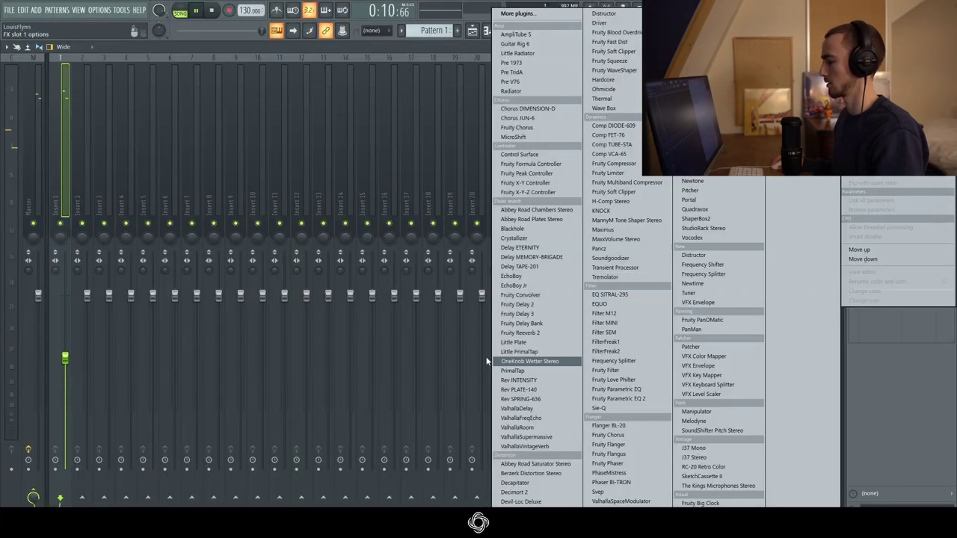
pyautogui.click(620, 397)
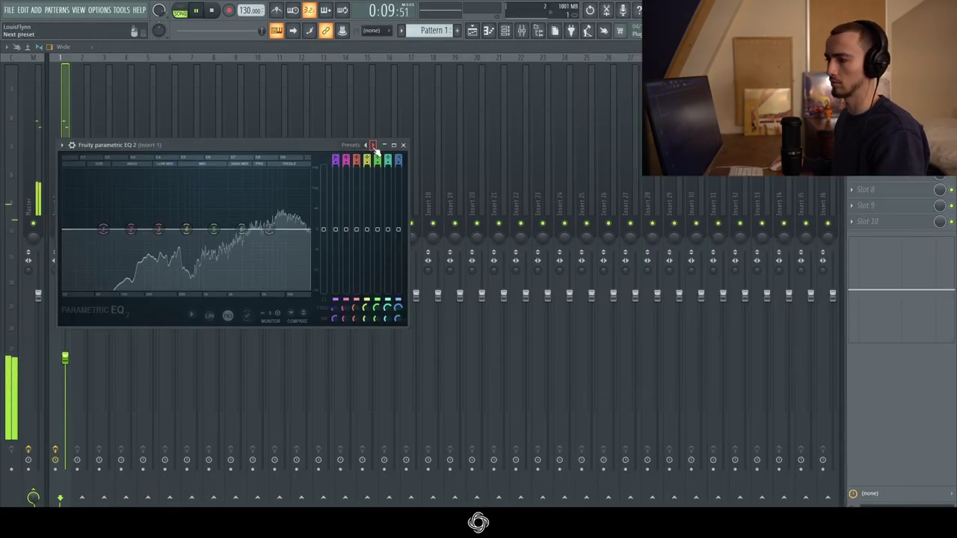
pyautogui.click(373, 145)
pyautogui.click(373, 145)
pyautogui.moveTo(70, 233); pyautogui.dragTo(128, 230)
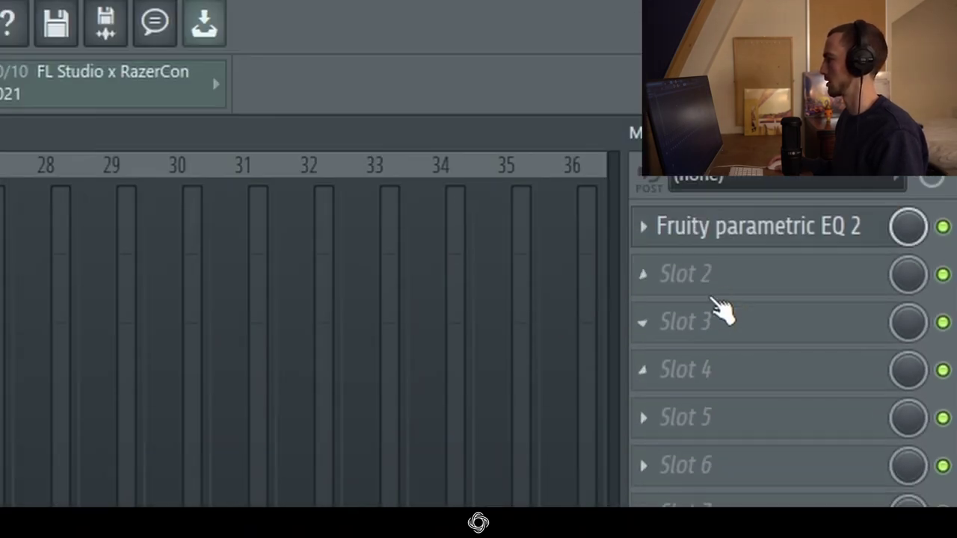
# Step: Load Fruity Flangus in Insert 1's second effect slot and close its window
pyautogui.click(715, 295)
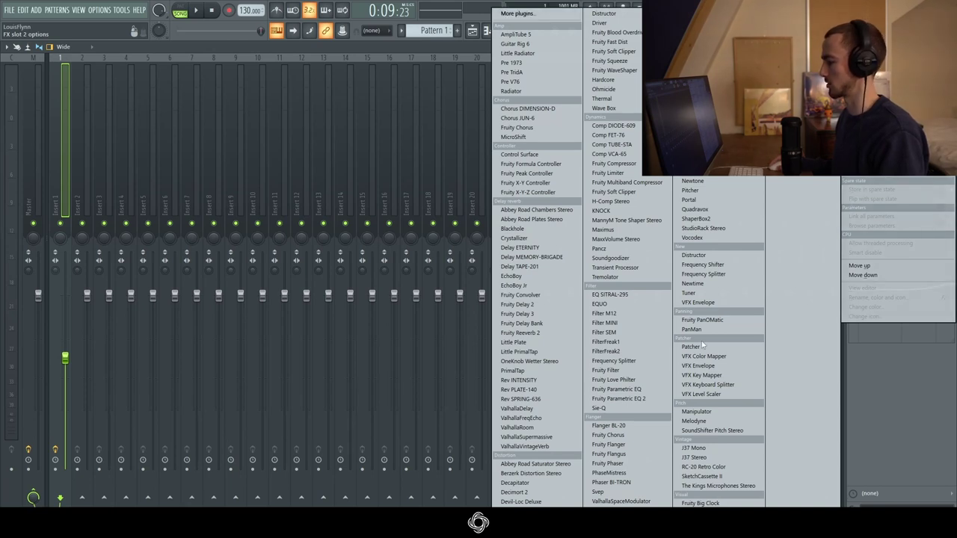
pyautogui.click(630, 456)
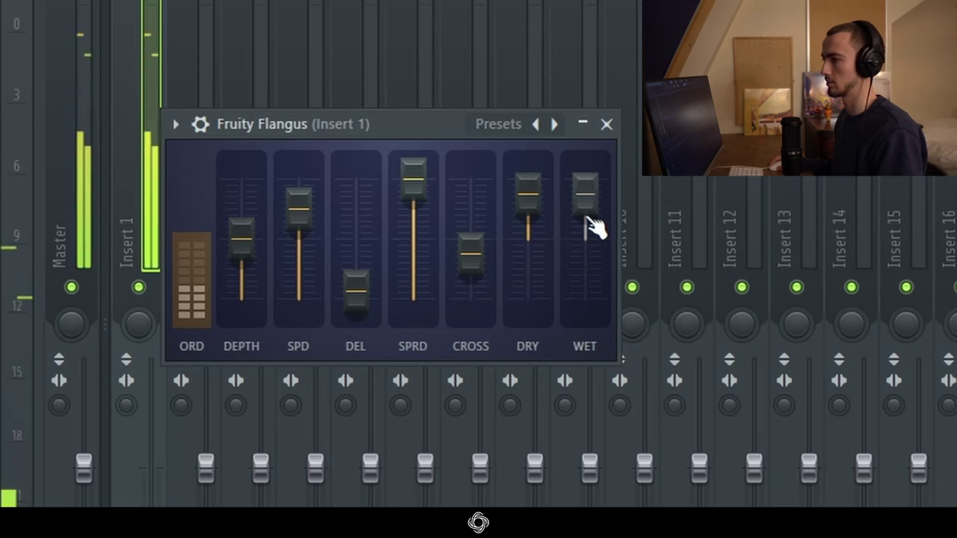
pyautogui.click(607, 124)
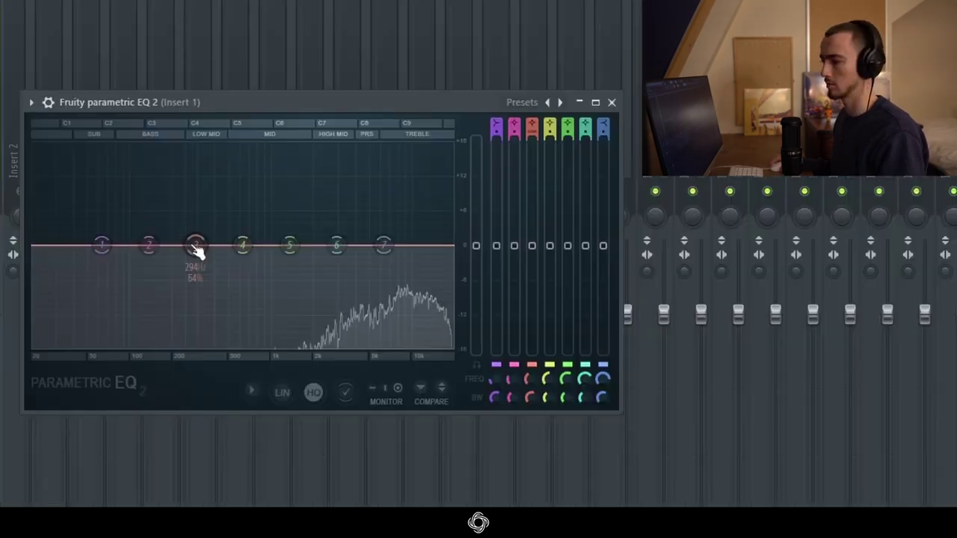
# Step: Try a boost on EQ band 3 at about 288 Hz, reset it to 0 dB and lower the band into a cut
pyautogui.moveTo(185, 255); pyautogui.dragTo(194, 191)
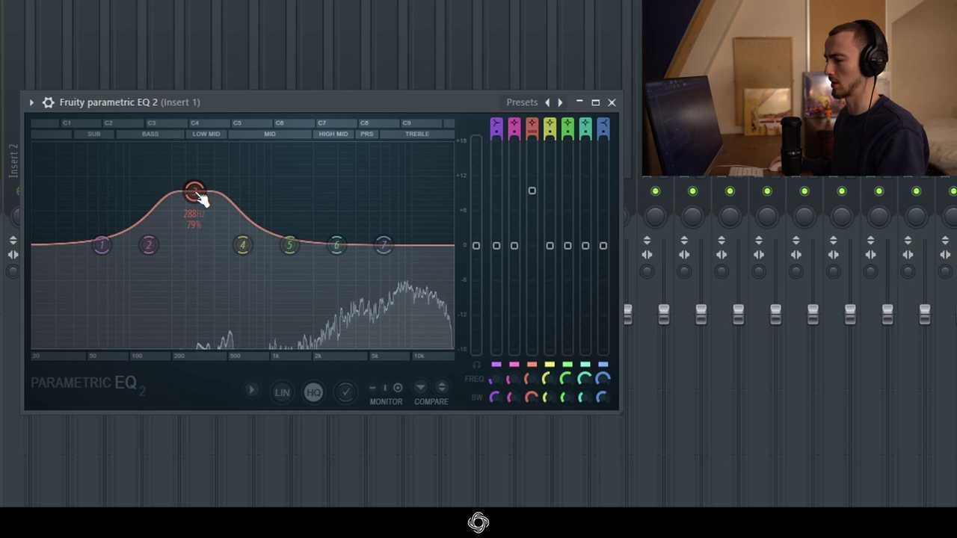
pyautogui.moveTo(533, 194); pyautogui.dragTo(534, 245)
pyautogui.moveTo(194, 243); pyautogui.dragTo(194, 282)
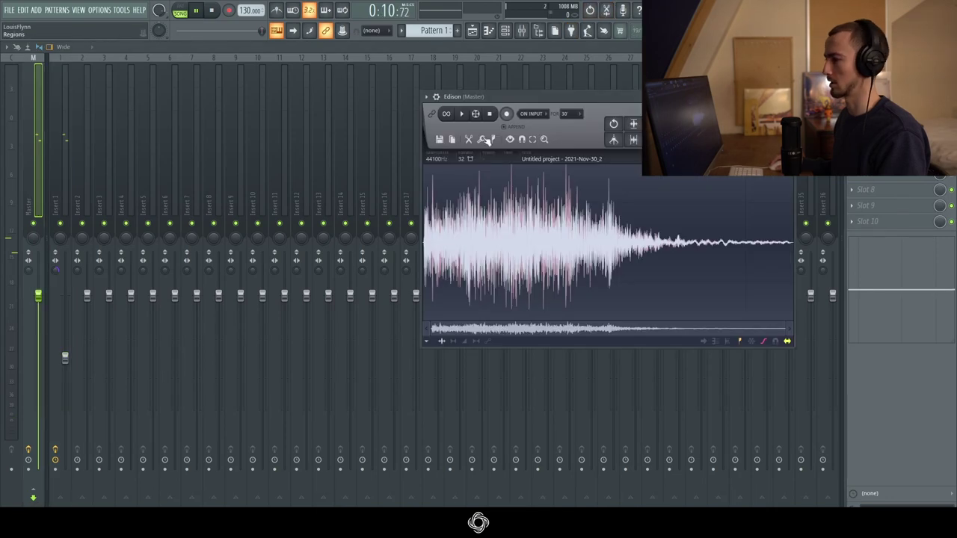
# Step: Clear the old audio from Edison on the Master track and record the processed Insert 1 sound
pyautogui.click(440, 139)
pyautogui.click(449, 156)
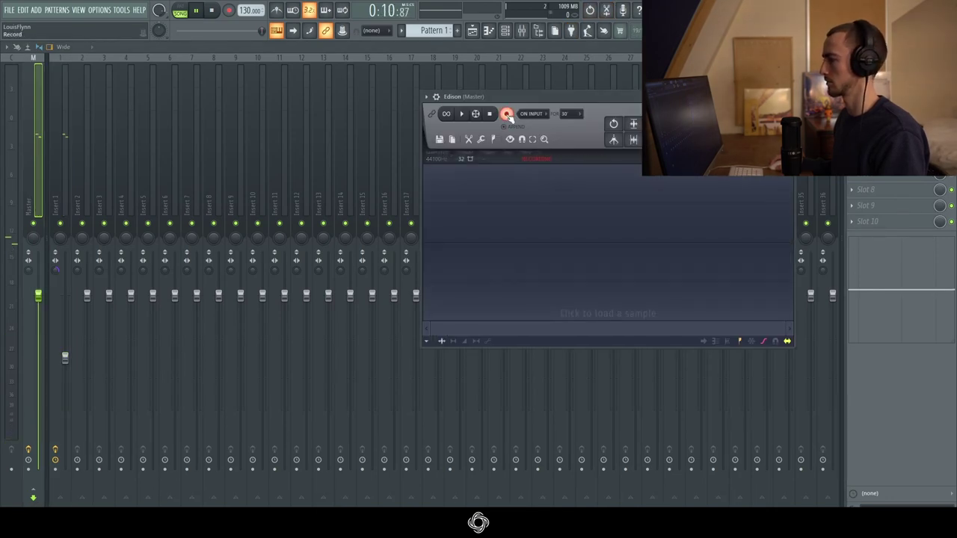
pyautogui.click(507, 114)
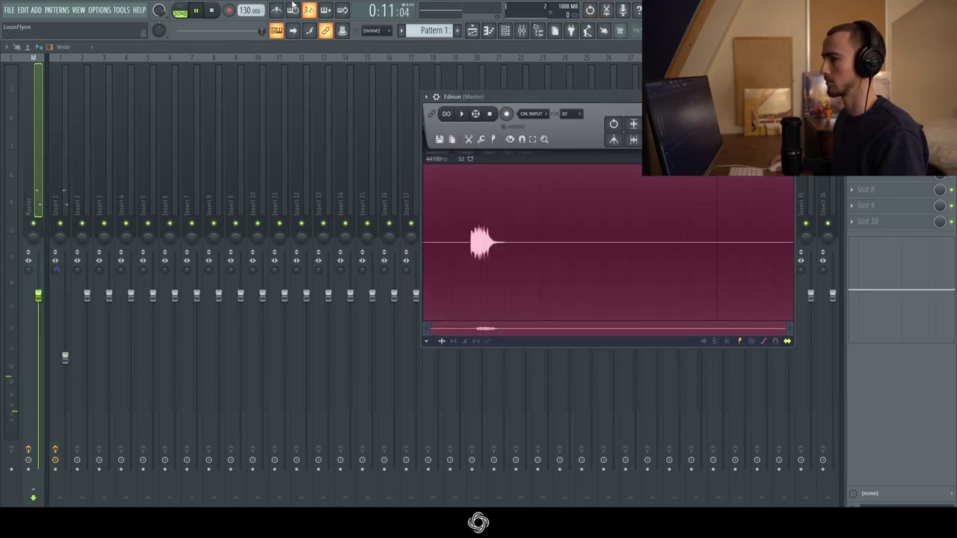
pyautogui.scroll(5, 479, 254)
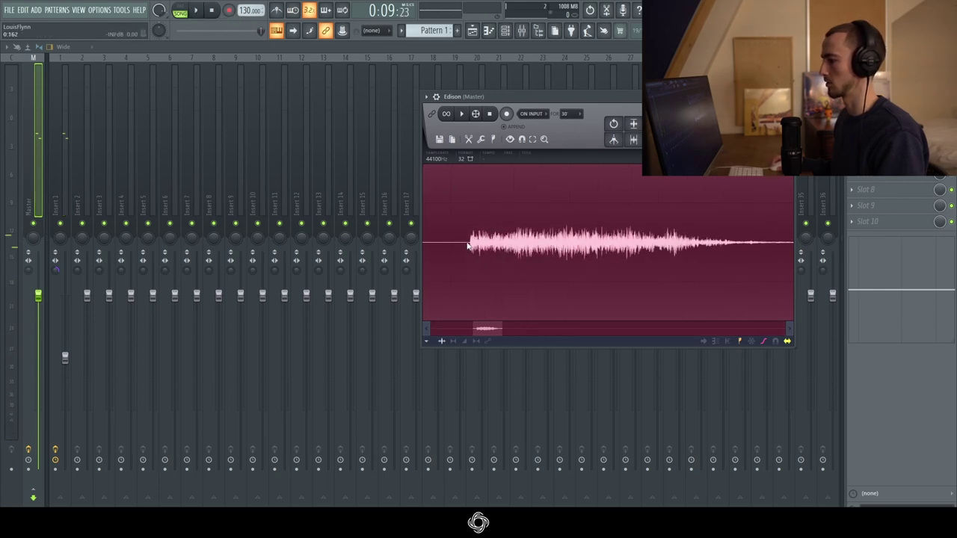
pyautogui.scroll(-5, 579, 250)
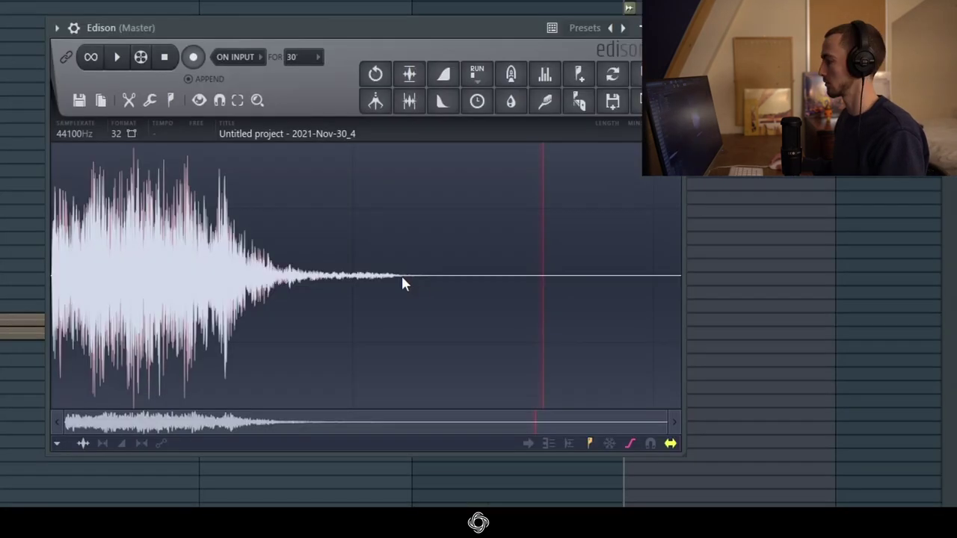
# Step: Normalize the selection from 0:116 to 0:209 to inspect the tail, undo it and delete the silence after the tail
pyautogui.moveTo(630, 246); pyautogui.dragTo(646, 200)
pyautogui.click(409, 73)
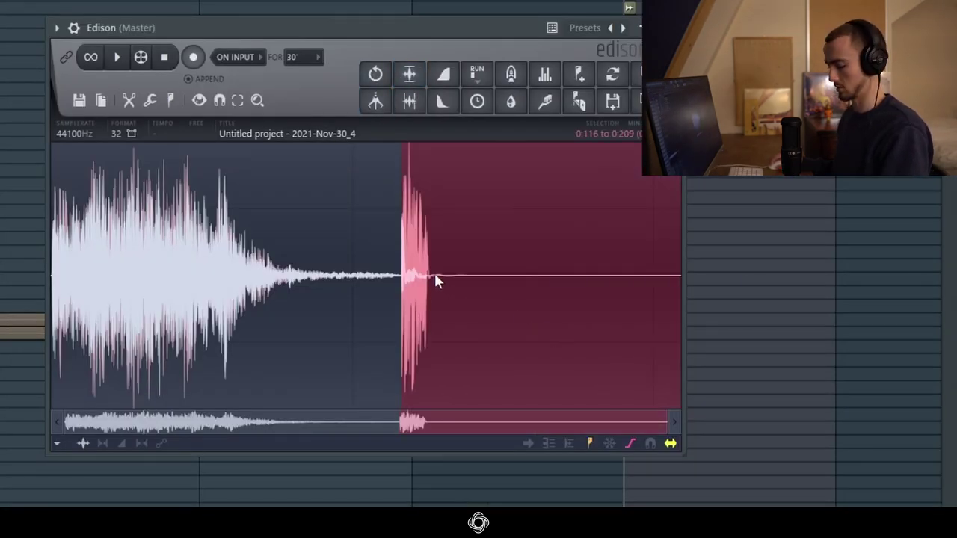
pyautogui.hotkey('ctrl', 'z')
pyautogui.moveTo(435, 277); pyautogui.dragTo(954, 313)
pyautogui.press('Delete')
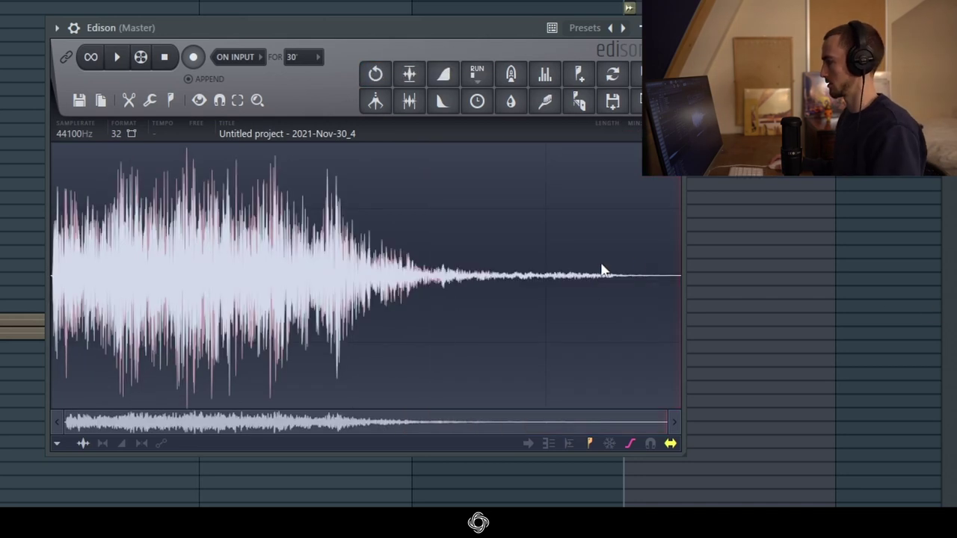
# Step: Delete the silent samples at the very start of the recording and fade in its first few samples
pyautogui.click(317, 253)
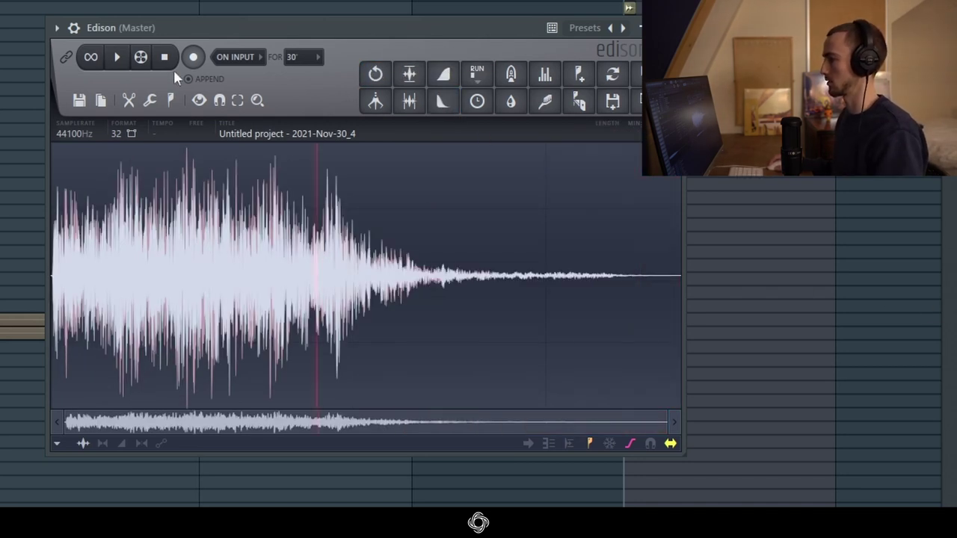
pyautogui.moveTo(665, 423); pyautogui.dragTo(68, 419)
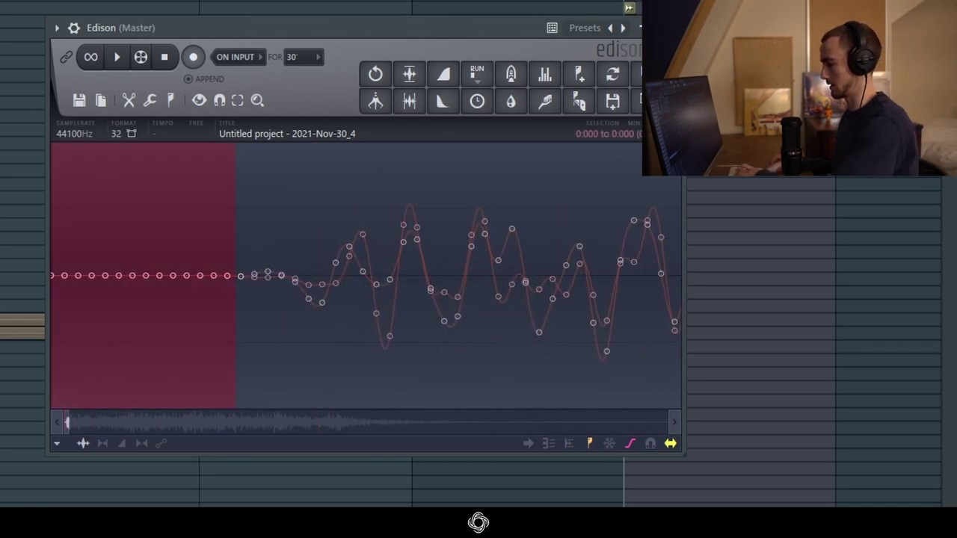
pyautogui.press('Delete')
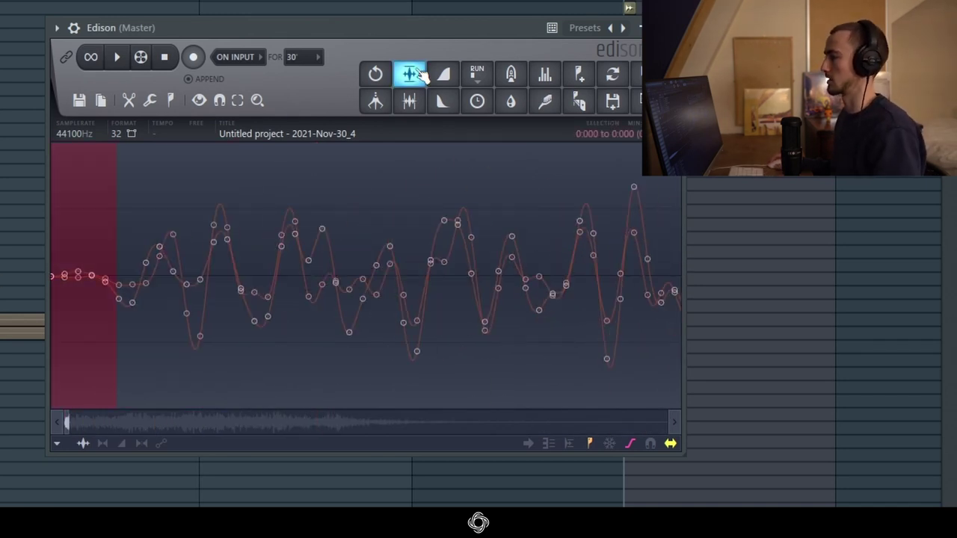
pyautogui.click(445, 74)
pyautogui.click(262, 200)
pyautogui.click(163, 59)
pyautogui.scroll(-1, 180, 266)
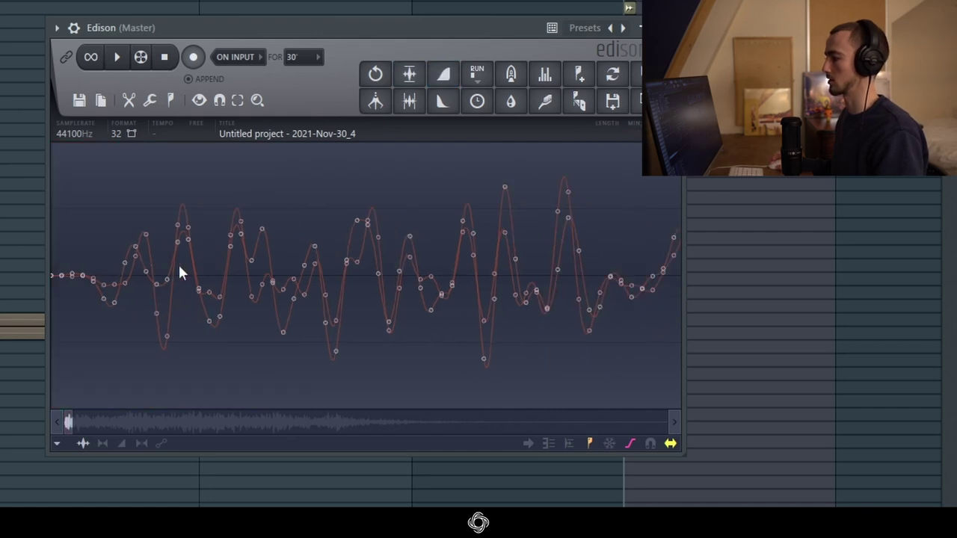
pyautogui.scroll(-10, 178, 273)
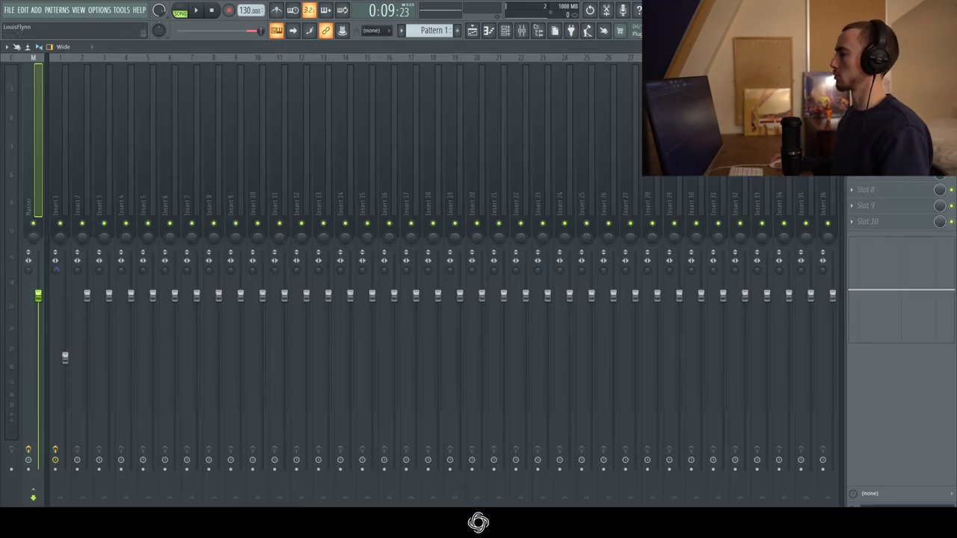
# Step: Load Pancz in Insert 2's third effect slot and set its Transients to 0.20
pyautogui.press('Escape')
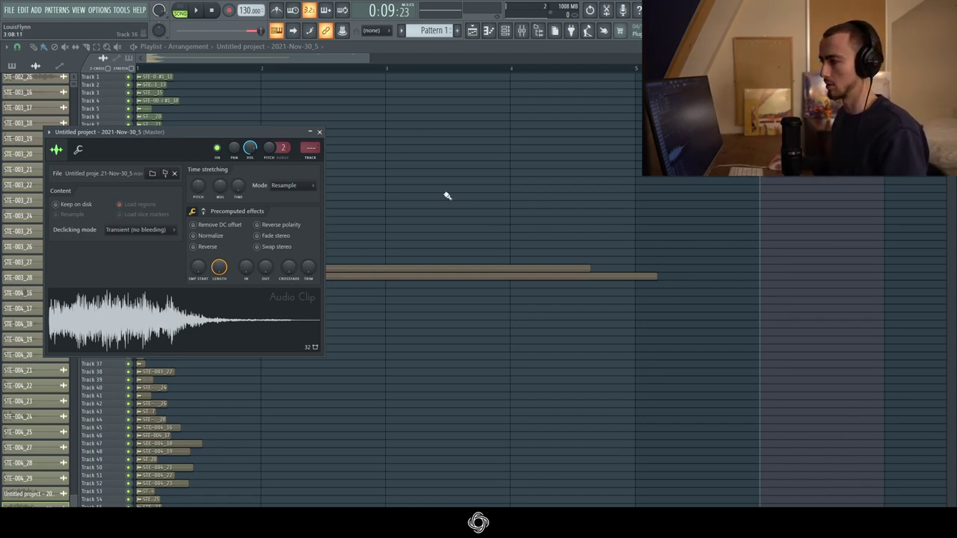
pyautogui.press('F9')
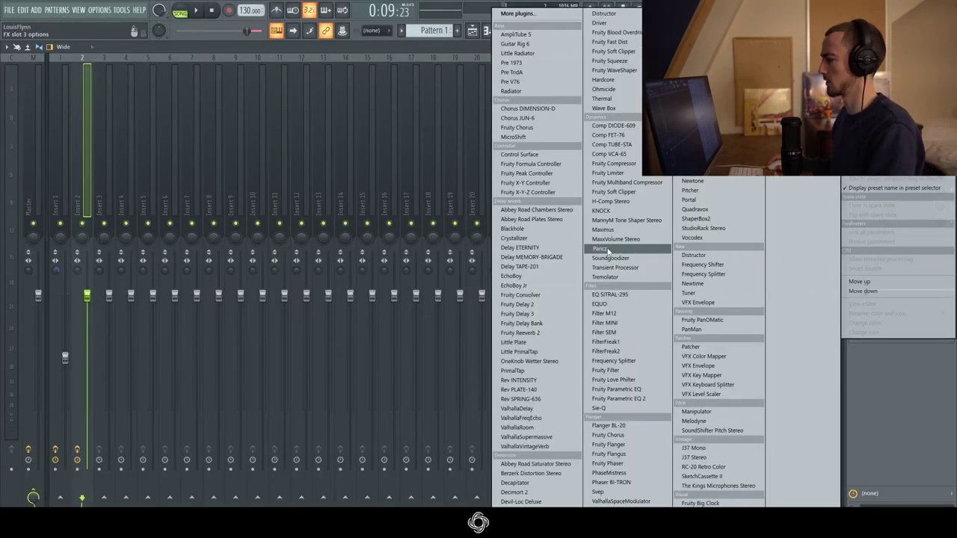
pyautogui.click(608, 250)
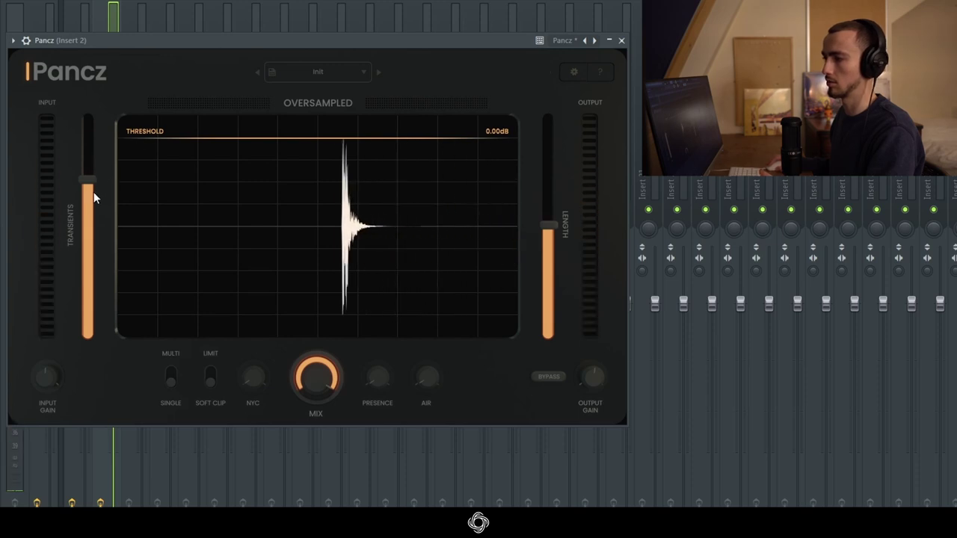
pyautogui.moveTo(92, 192)
pyautogui.mouseDown()
pyautogui.moveTo(87, 289)
pyautogui.moveTo(88, 209)
pyautogui.mouseUp()
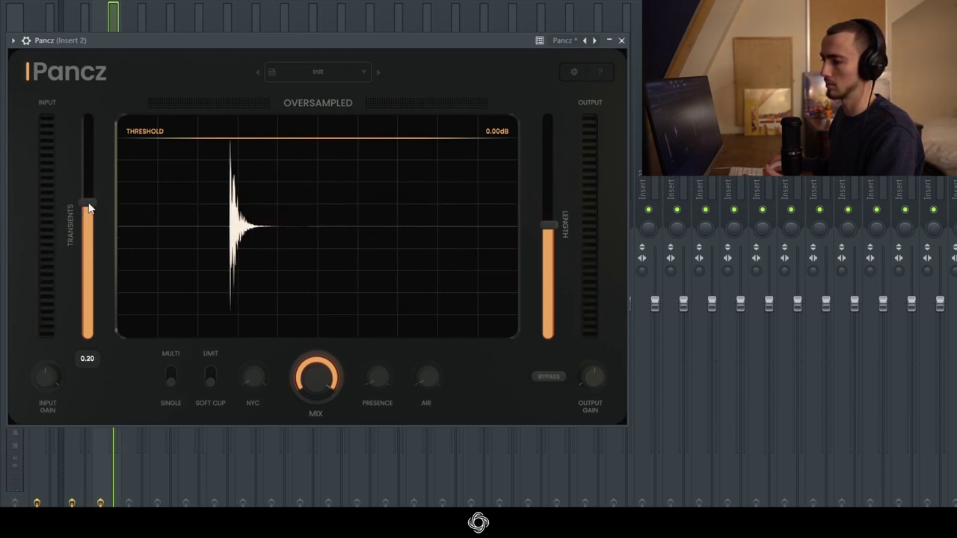
# Step: Lower the Length slightly in Pancz and raise its Presence, then stop playback
pyautogui.moveTo(320, 39); pyautogui.dragTo(520, 39)
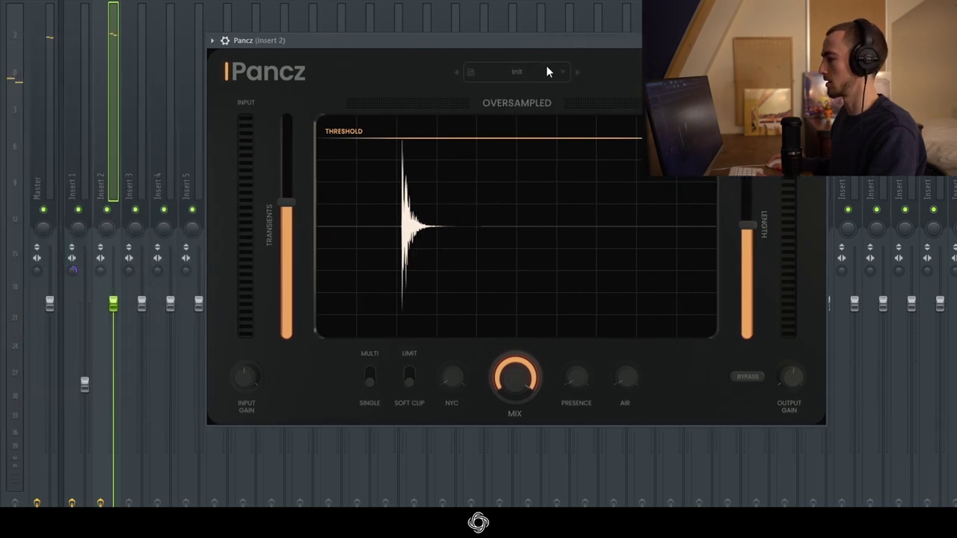
pyautogui.moveTo(750, 228); pyautogui.dragTo(753, 246)
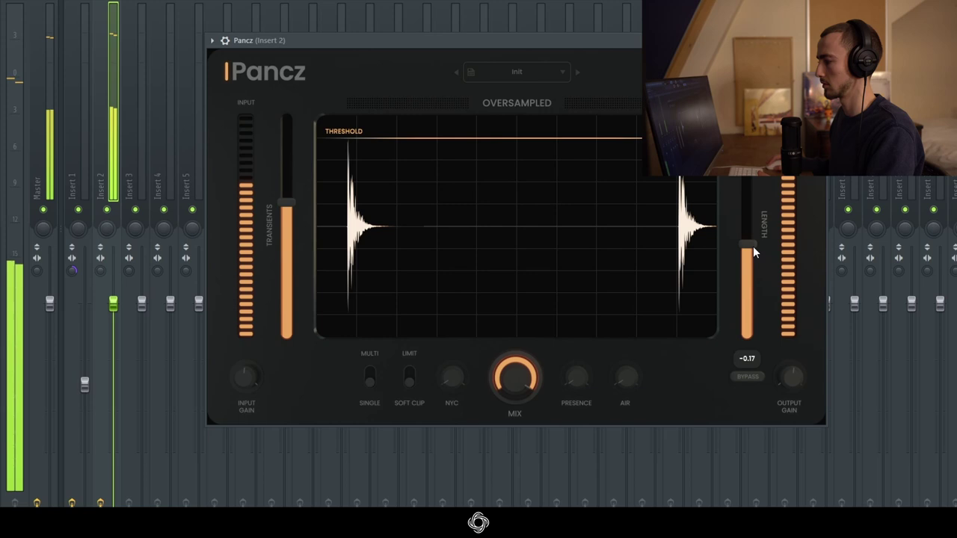
pyautogui.moveTo(753, 246); pyautogui.dragTo(755, 238)
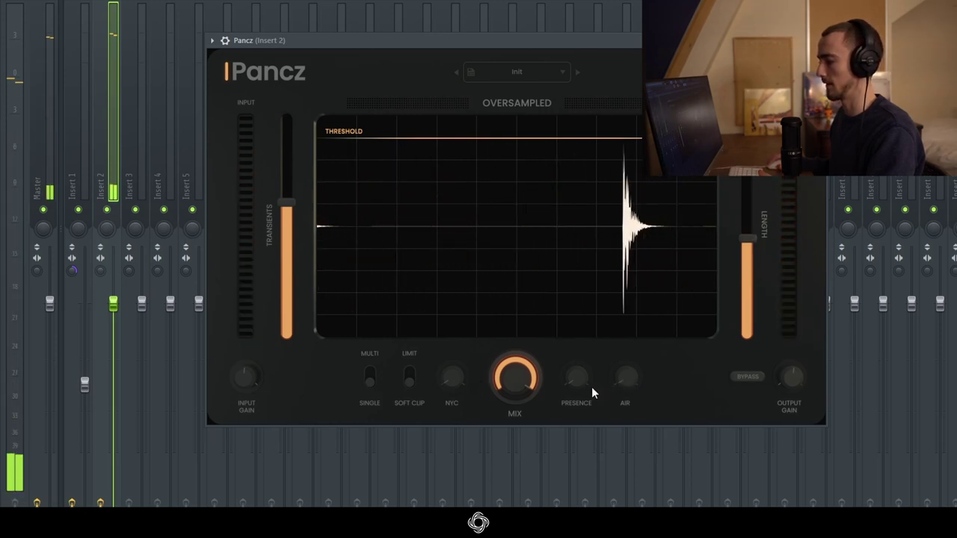
pyautogui.moveTo(578, 381); pyautogui.dragTo(578, 359)
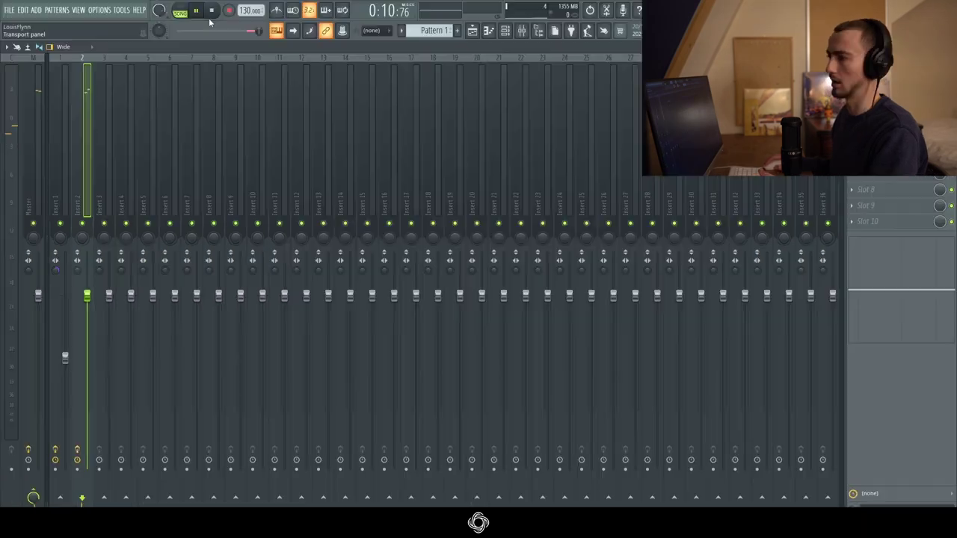
pyautogui.press('space')
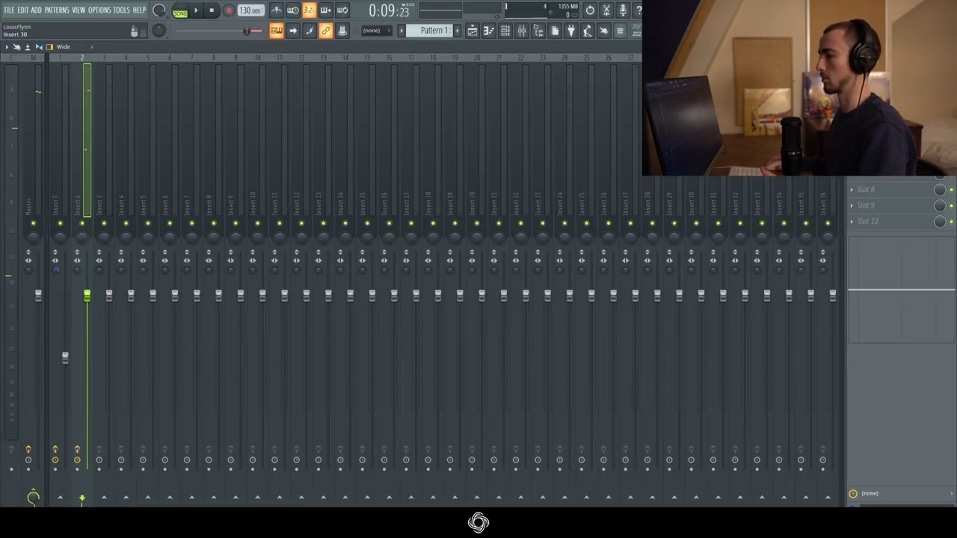
# Step: Record the processed Insert 2 sound into Edison on the Master track
pyautogui.click(604, 14)
pyautogui.click(198, 10)
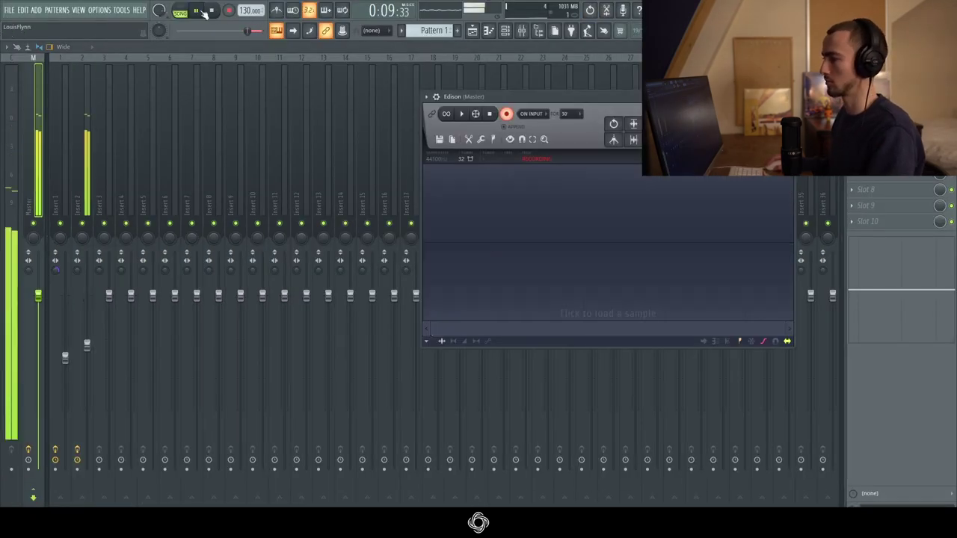
pyautogui.click(211, 10)
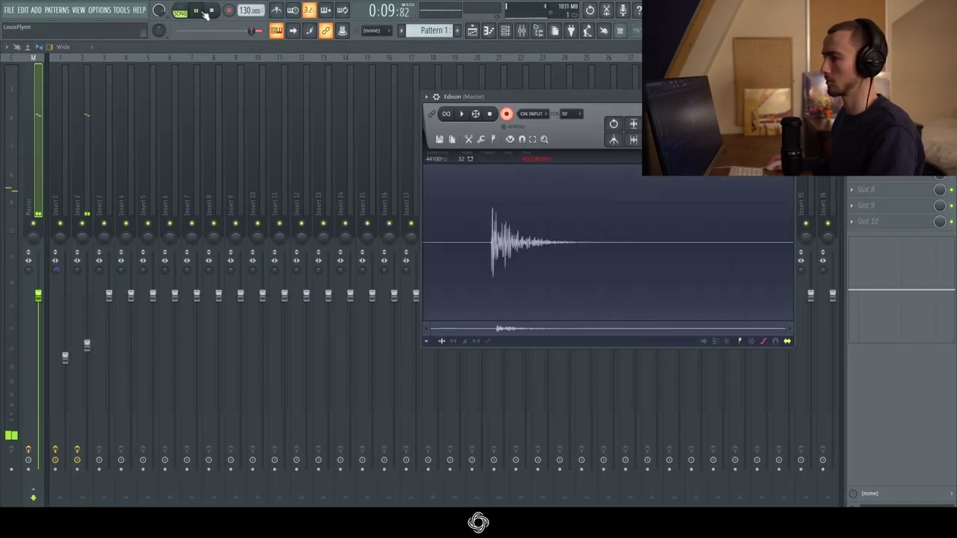
pyautogui.click(490, 113)
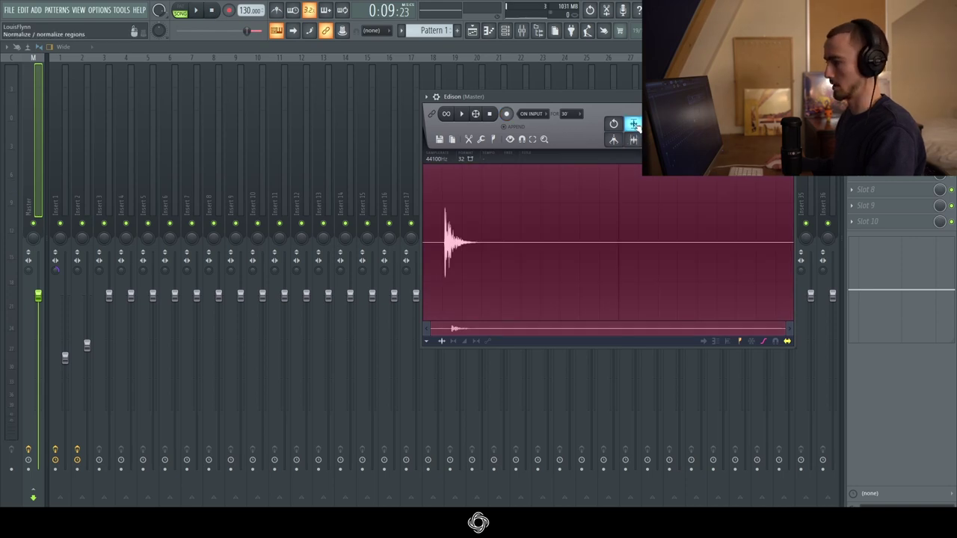
# Step: Normalize the recorded hit, and trim and fade in its start from 0:000 to 0:001
pyautogui.scroll(5, 441, 254)
pyautogui.scroll(3, 463, 250)
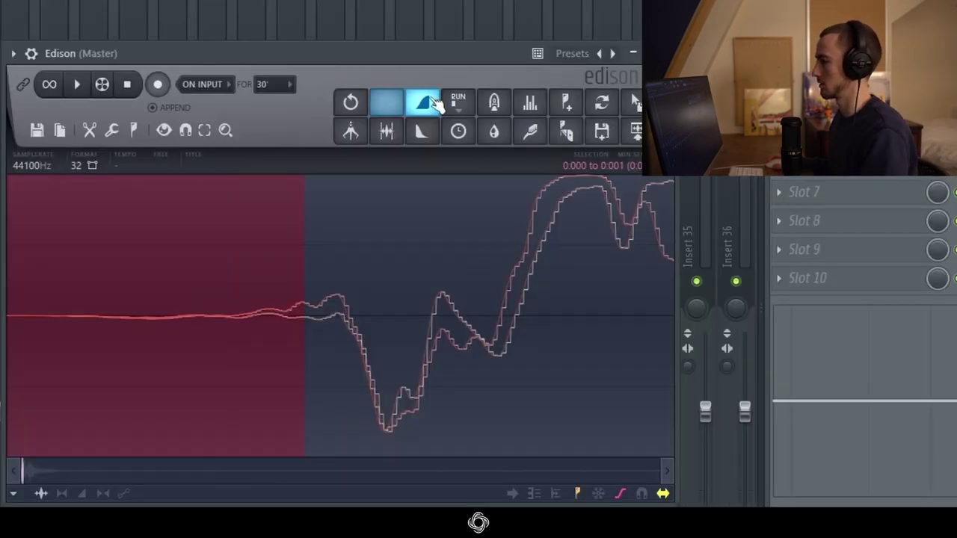
pyautogui.scroll(-4, 451, 260)
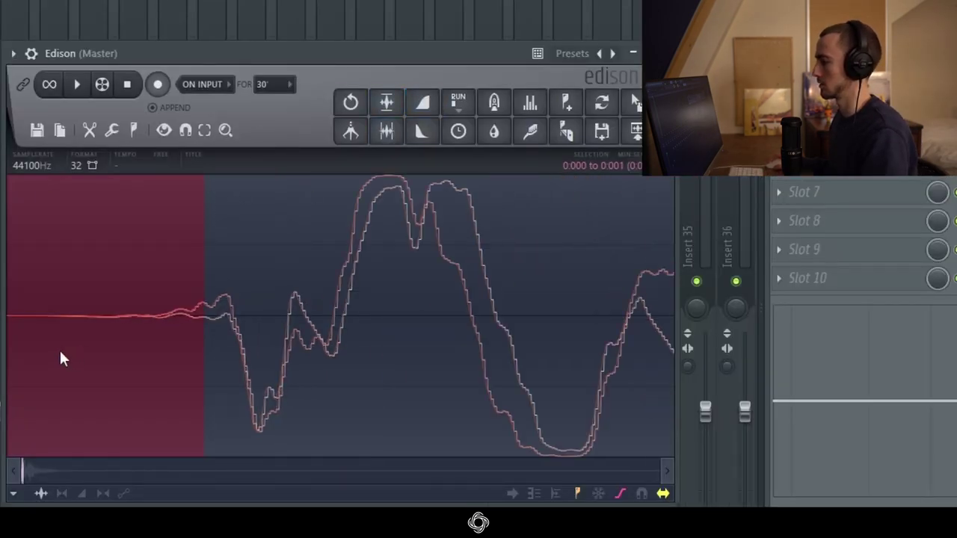
# Step: Delete the silence after the recorded hit's tail
pyautogui.scroll(-5, 53, 345)
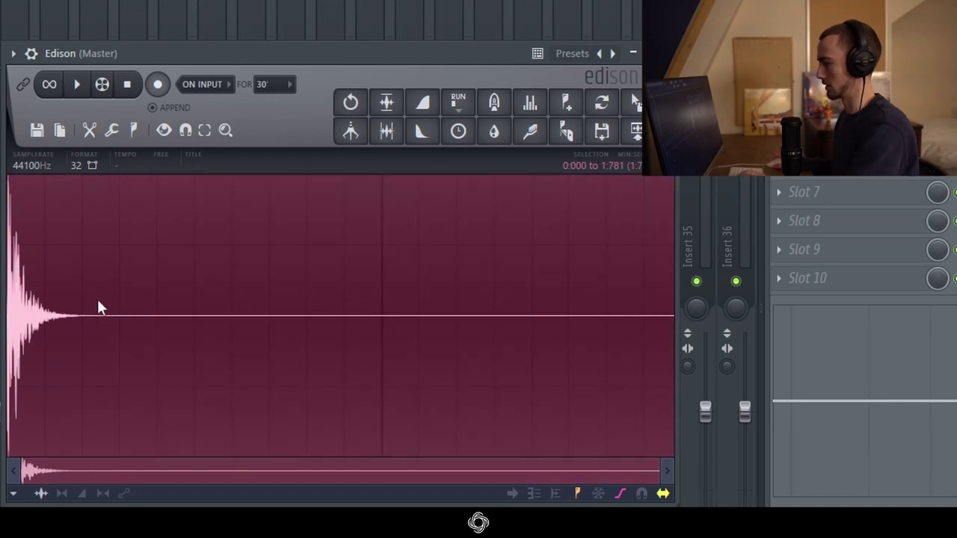
pyautogui.press('Delete')
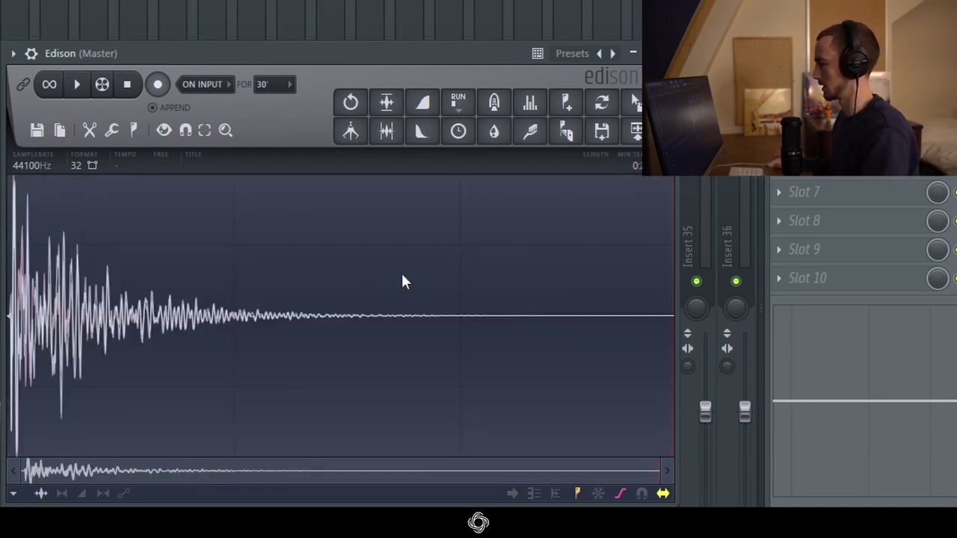
pyautogui.click(387, 102)
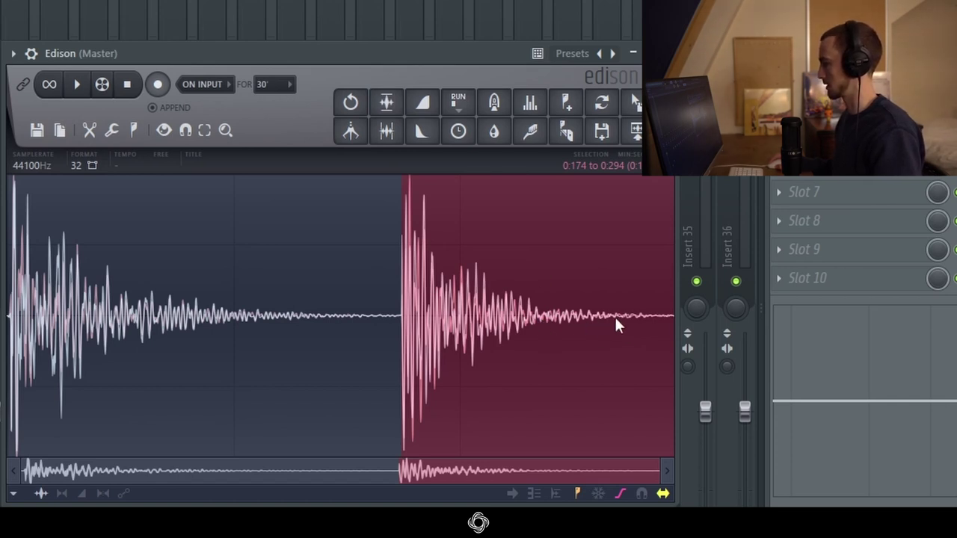
pyautogui.hotkey('ctrl', 'z')
pyautogui.hotkey('ctrl', 'z')
pyautogui.hotkey('ctrl', 'z')
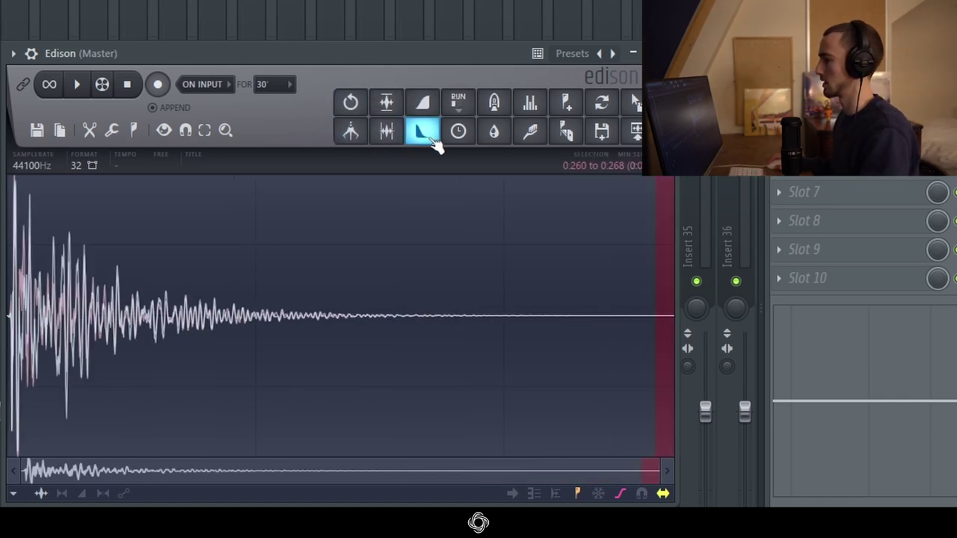
# Step: Fade out the hit's tail from 0:260 to 0:268, audition it and send the finished sample to the playlist
pyautogui.click(268, 329)
pyautogui.click(124, 85)
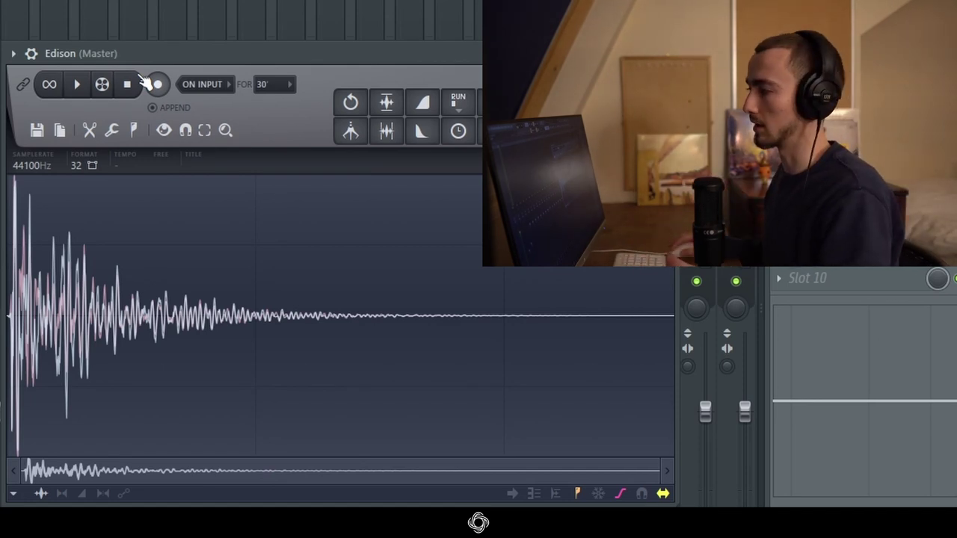
pyautogui.click(82, 85)
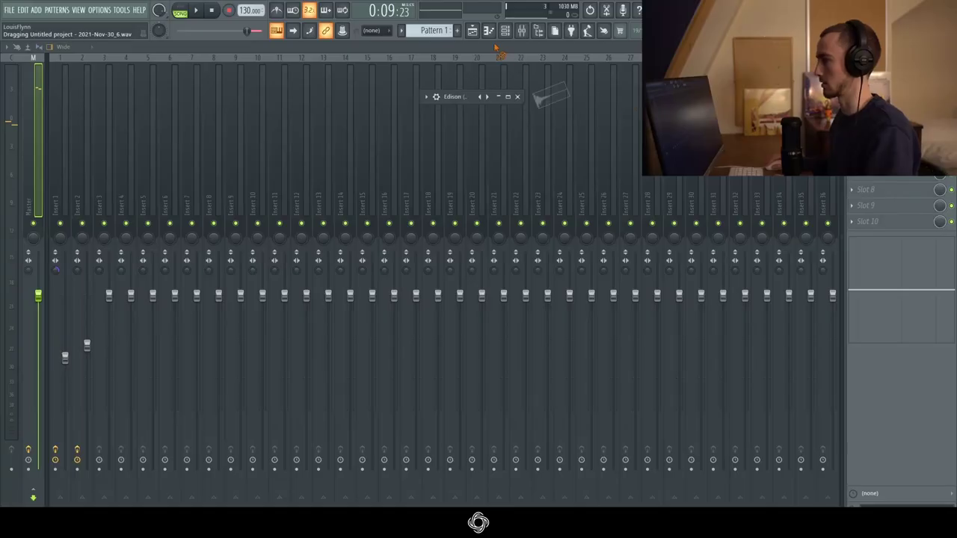
pyautogui.moveTo(534, 96); pyautogui.dragTo(898, 112)
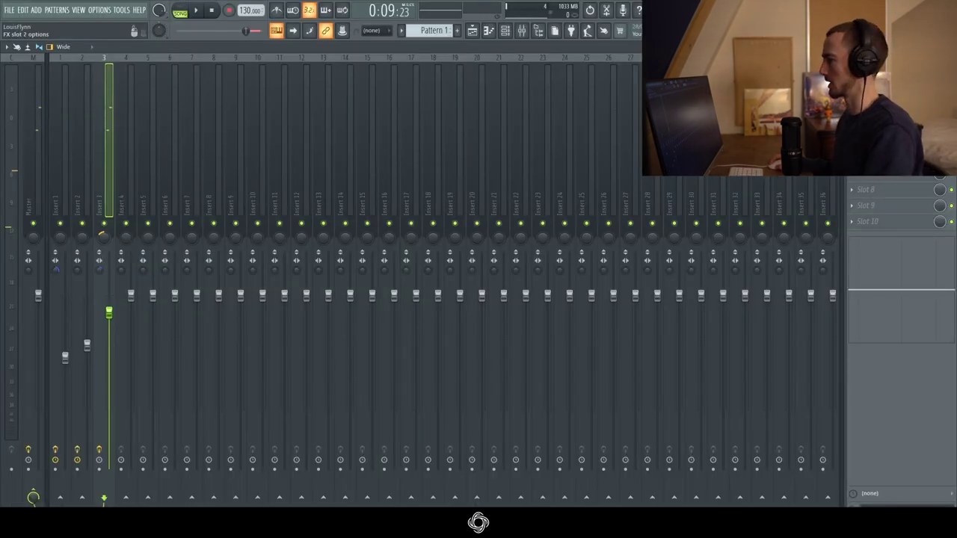
# Step: Load Fruity WaveShaper in slot 2 of Insert 3, bend its curve upward and play back the sound
pyautogui.click(851, 94)
pyautogui.click(628, 70)
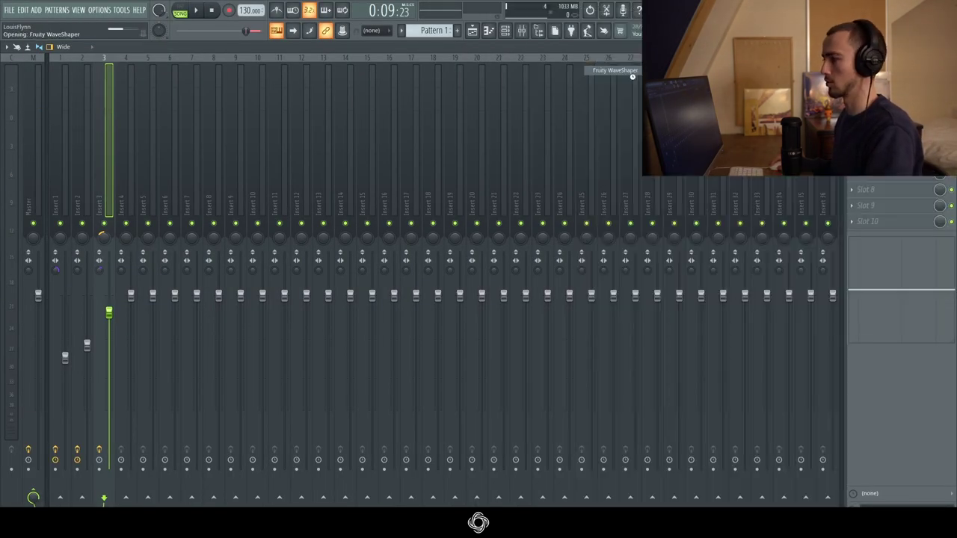
pyautogui.moveTo(86, 196); pyautogui.dragTo(86, 152)
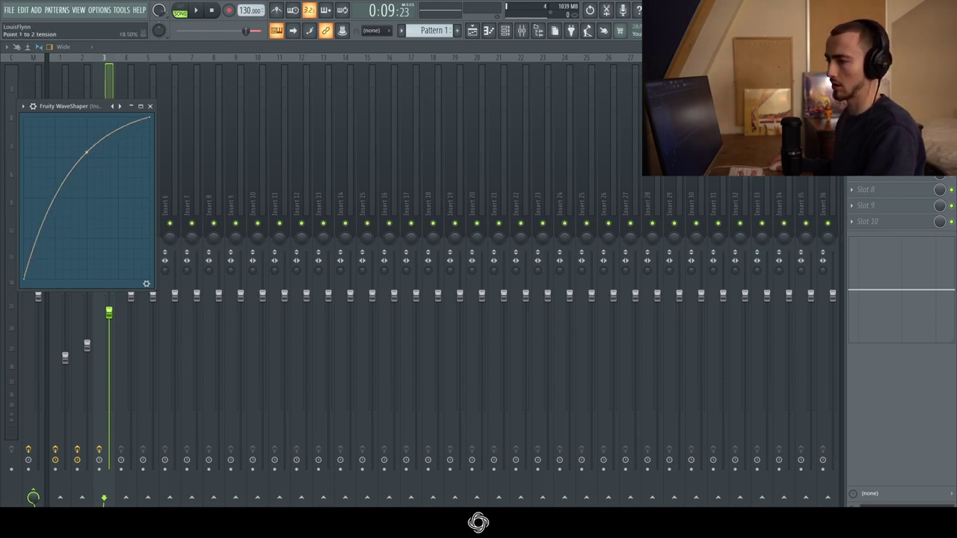
pyautogui.click(199, 13)
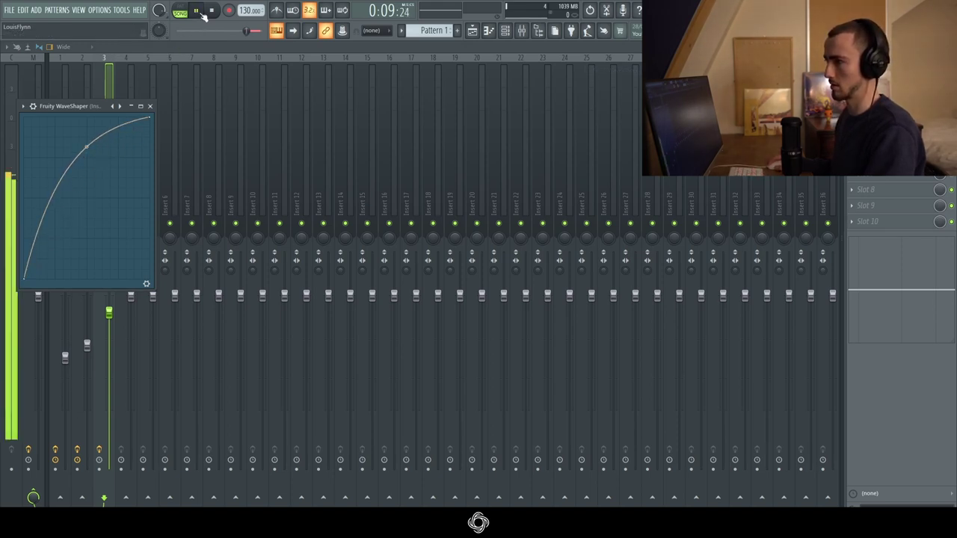
pyautogui.click(150, 107)
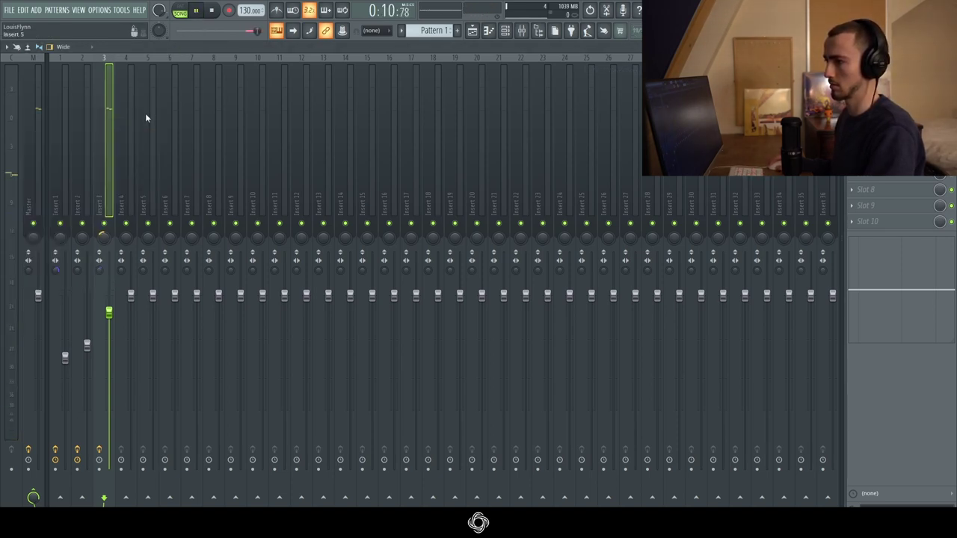
# Step: Raise the Out fade in the channel settings of the playlist clip STE-000 - Marker #1_11
pyautogui.click(472, 30)
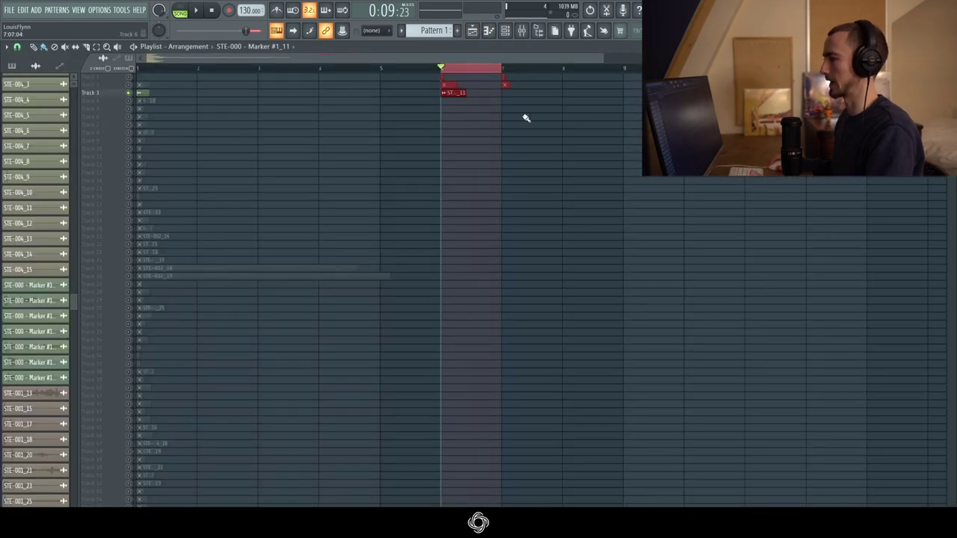
pyautogui.doubleClick(454, 93)
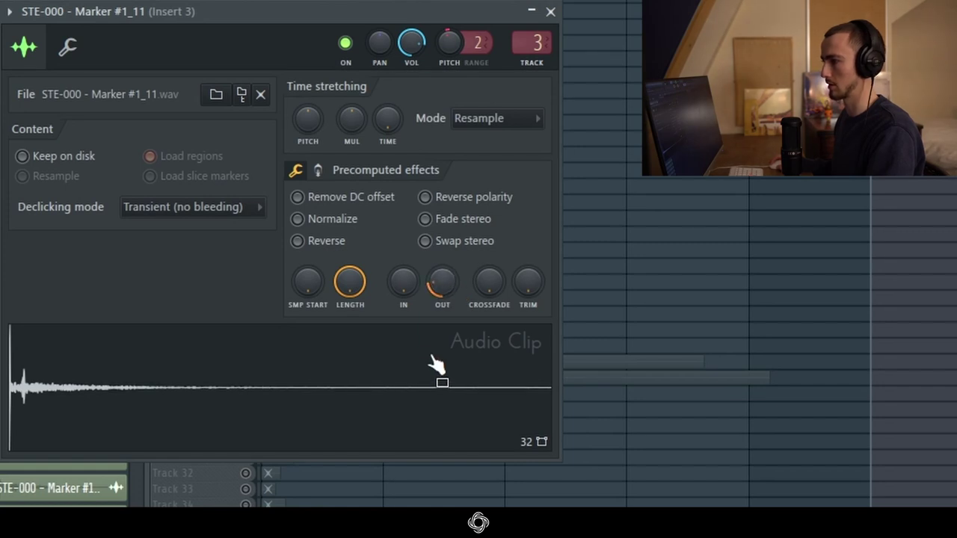
pyautogui.click(551, 11)
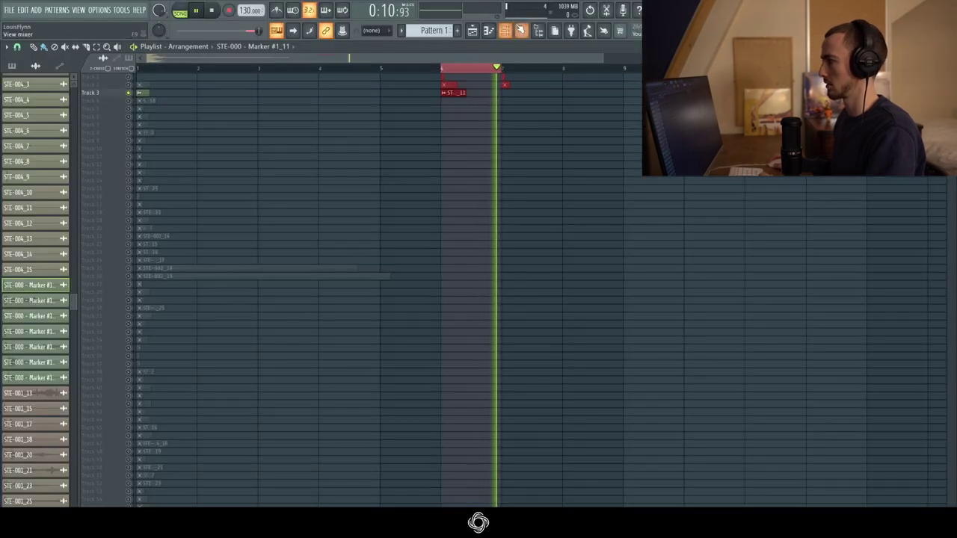
# Step: Load ValhallaRoom in slot 3 of Insert 3 and shorten its reverb decay
pyautogui.click(521, 30)
pyautogui.click(852, 113)
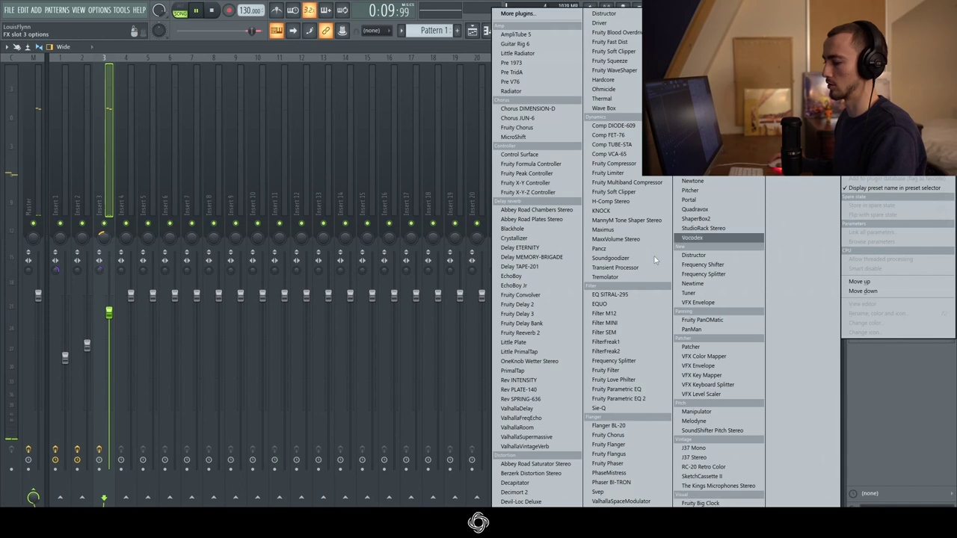
pyautogui.click(539, 427)
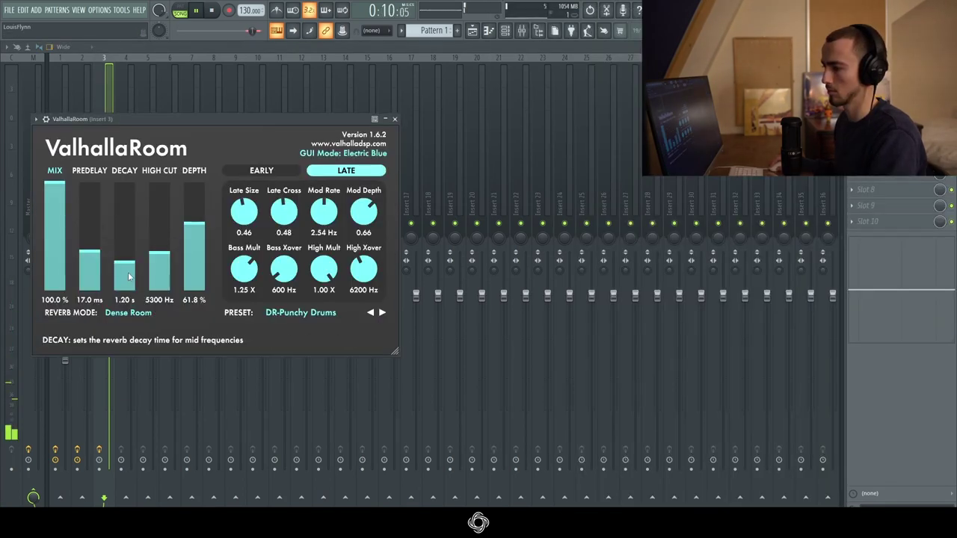
pyautogui.moveTo(125, 263); pyautogui.dragTo(129, 277)
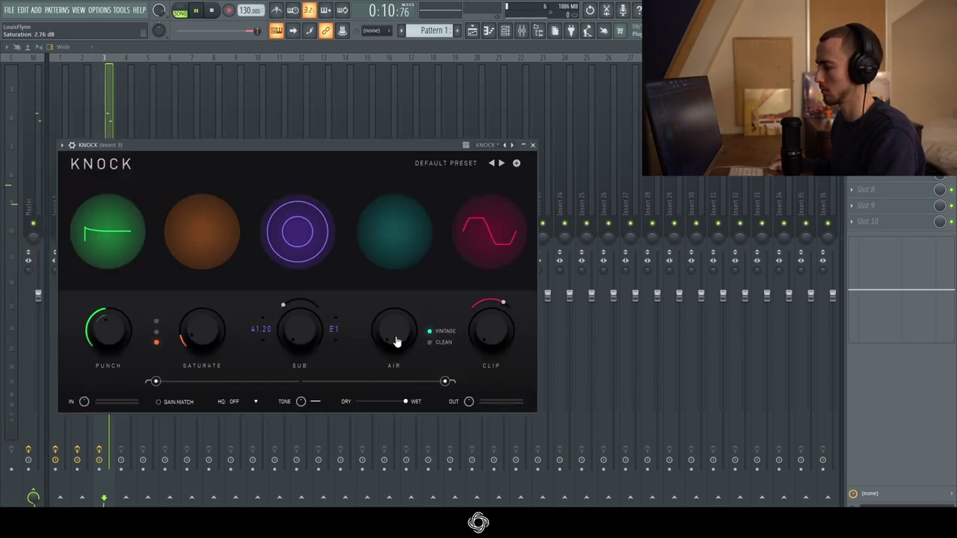
# Step: Raise the Air in KNOCK and mix in SoundShifter Pitch Stereo at -12 semitones with a 21% mix level
pyautogui.moveTo(397, 342); pyautogui.dragTo(394, 329)
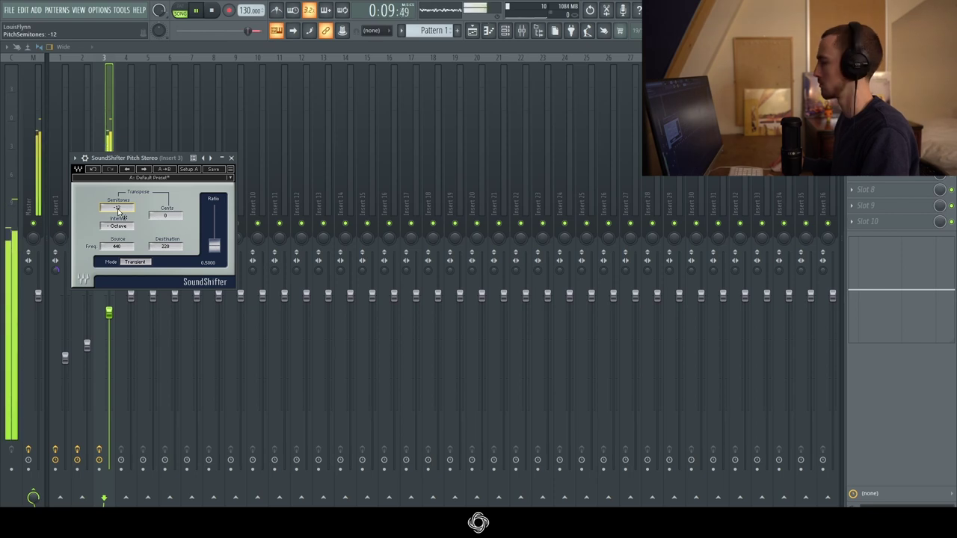
pyautogui.click(231, 158)
pyautogui.click(213, 10)
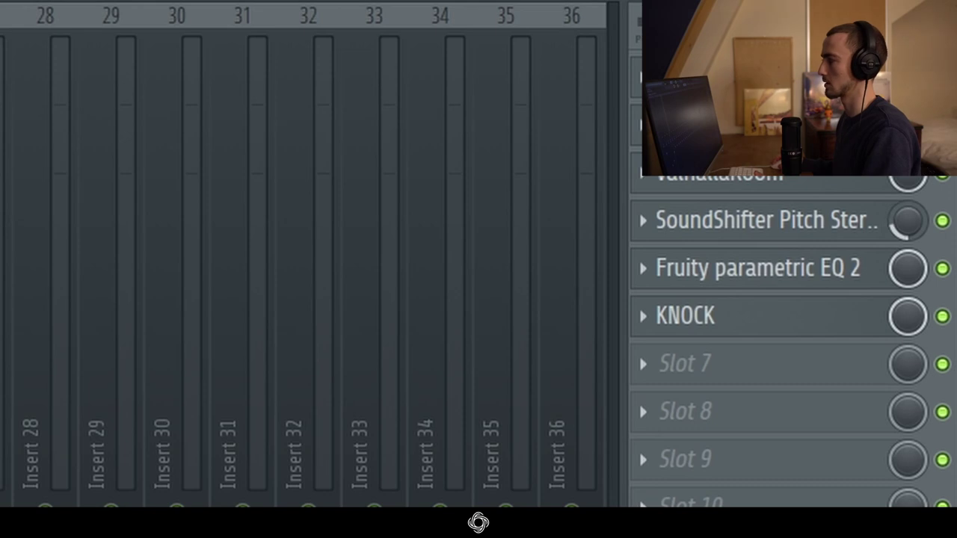
pyautogui.click(196, 11)
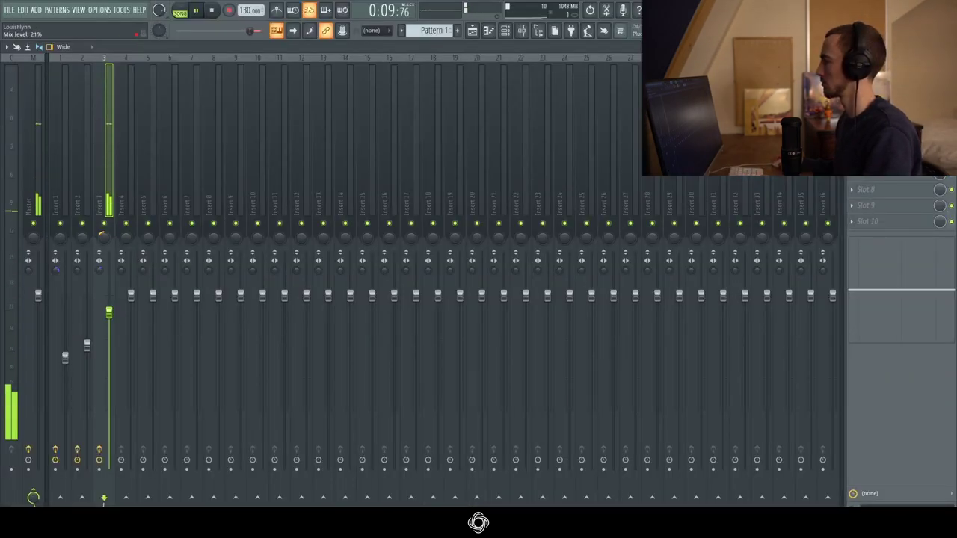
# Step: Add Fruity Parametric EQ 2 in slot 7 with a high-mid boost and a mid cut, and Fruity WaveShaper in slot 8
pyautogui.click(880, 183)
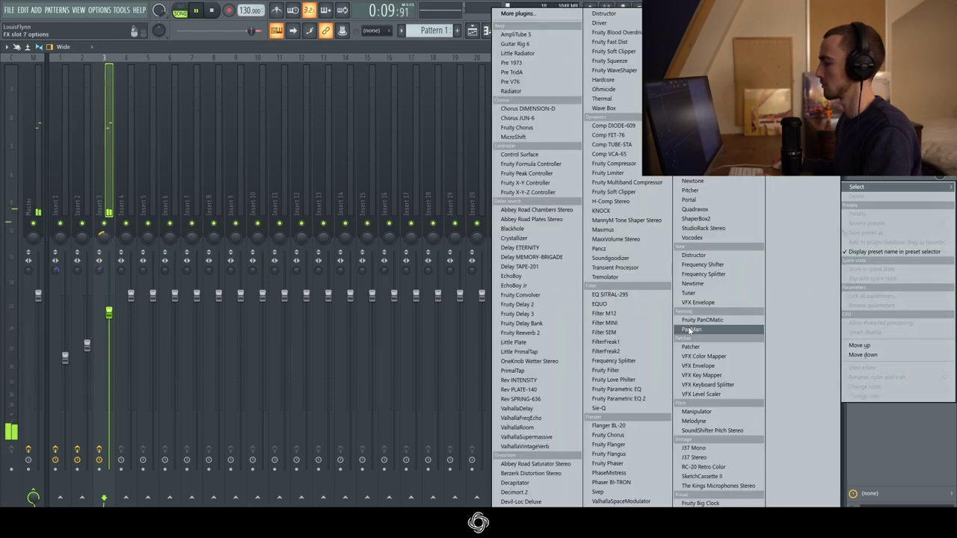
pyautogui.click(629, 400)
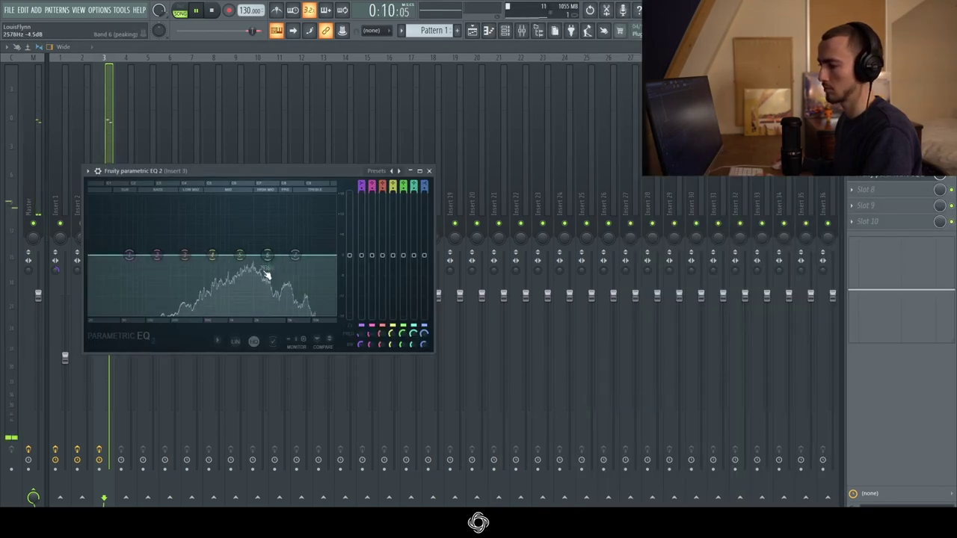
pyautogui.moveTo(266, 255); pyautogui.dragTo(290, 240)
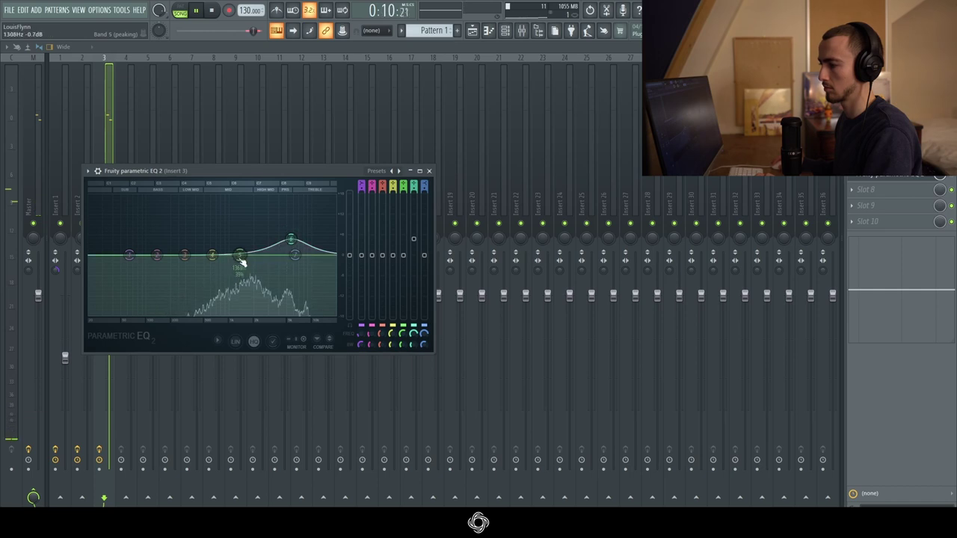
pyautogui.moveTo(241, 256); pyautogui.dragTo(240, 269)
pyautogui.press('Escape')
pyautogui.click(875, 190)
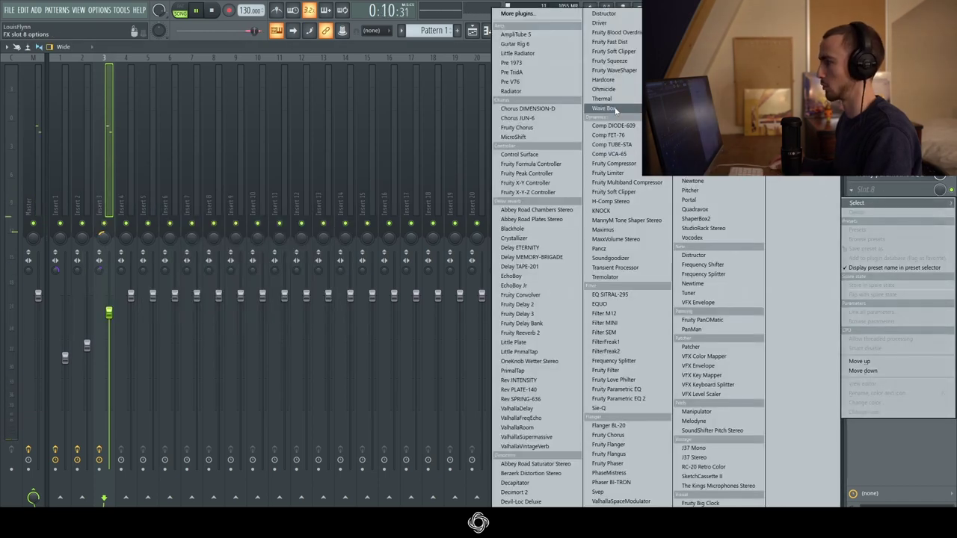
pyautogui.click(614, 71)
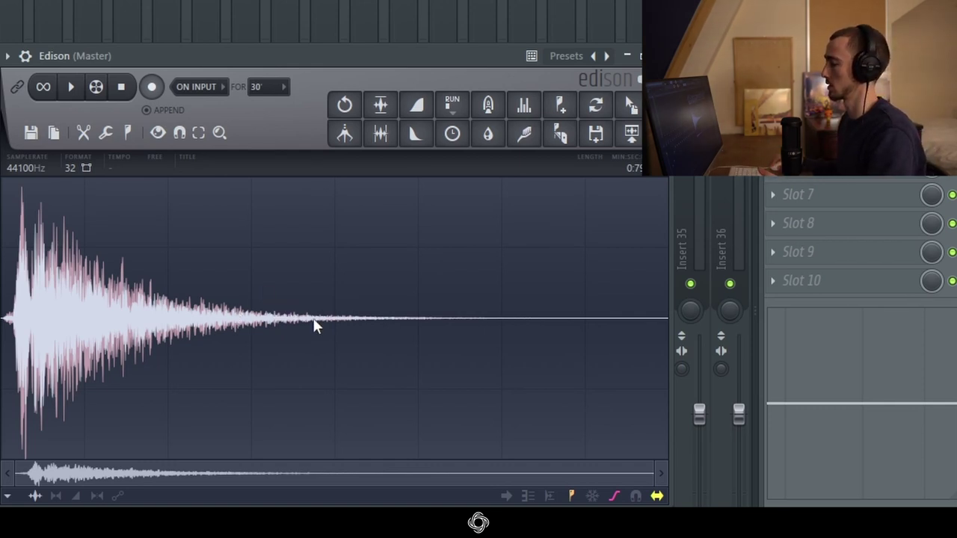
# Step: Send the recorded Insert 3 sound from Edison to the playlist and raise the new clip's Out fade
pyautogui.moveTo(630, 106); pyautogui.dragTo(86, 52)
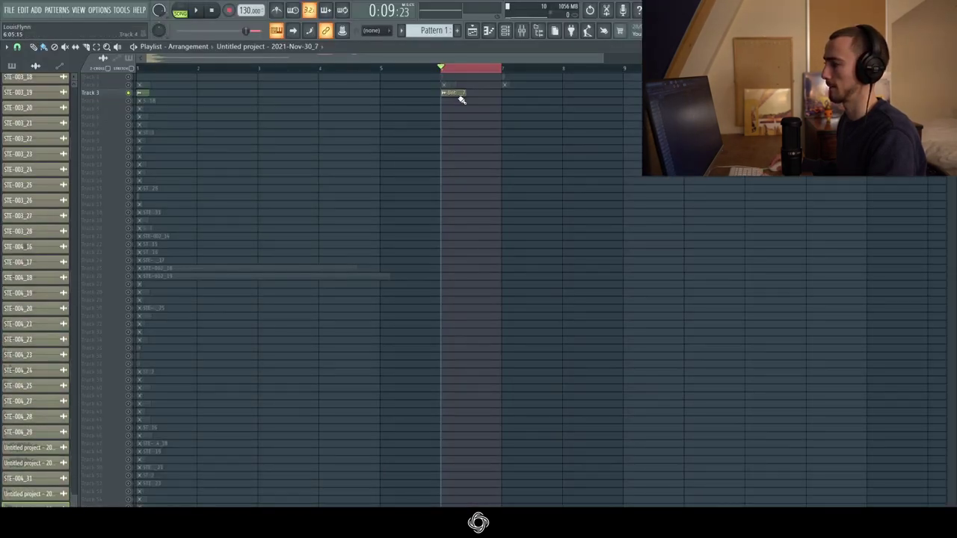
pyautogui.press('space')
pyautogui.click(455, 92)
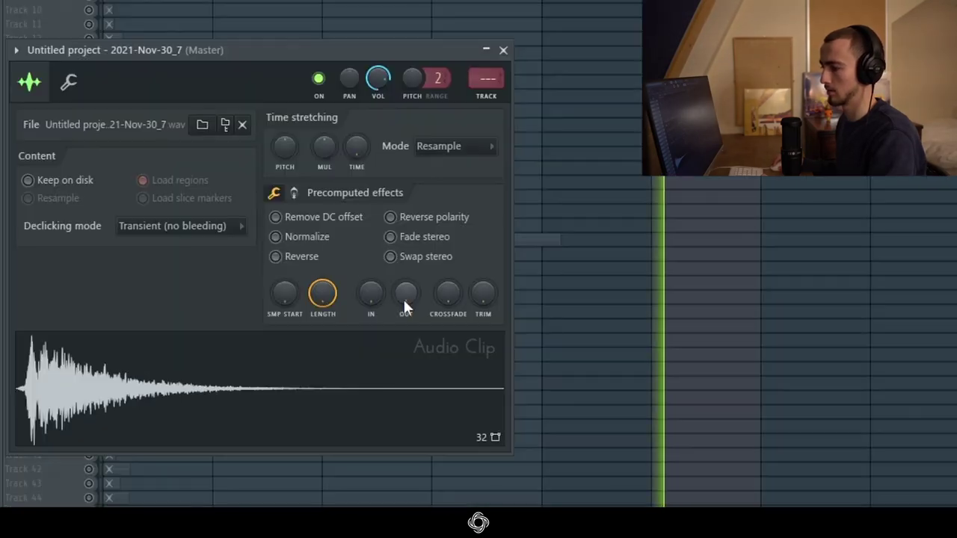
pyautogui.moveTo(403, 297); pyautogui.dragTo(403, 277)
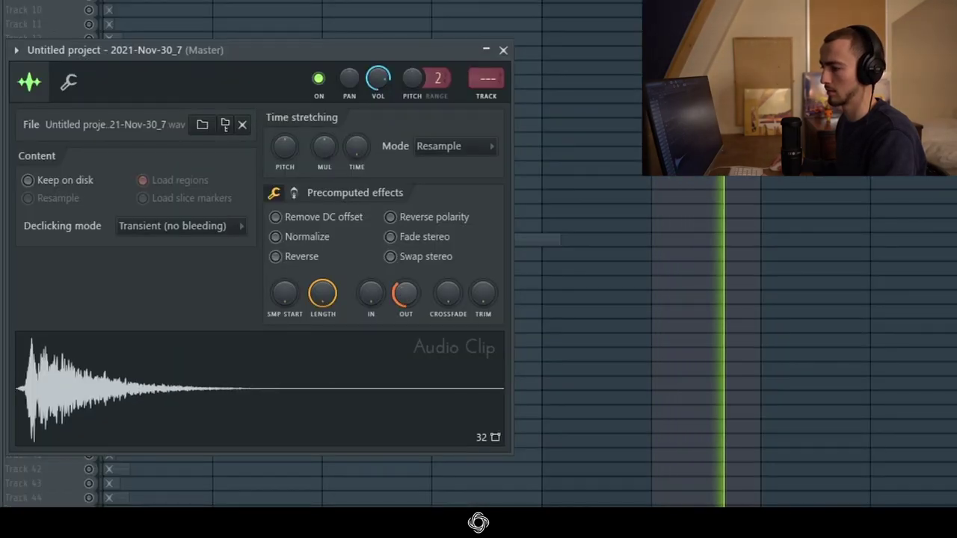
pyautogui.press('space')
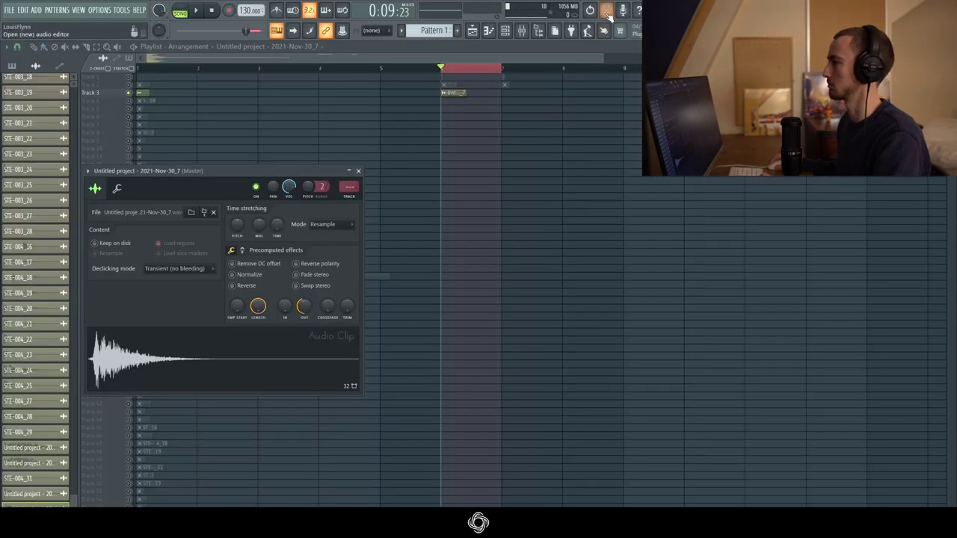
# Step: Open Edison on the Master track, clear its old sample and record the playback of the faded clip
pyautogui.click(605, 11)
pyautogui.click(438, 140)
pyautogui.click(447, 153)
pyautogui.click(506, 114)
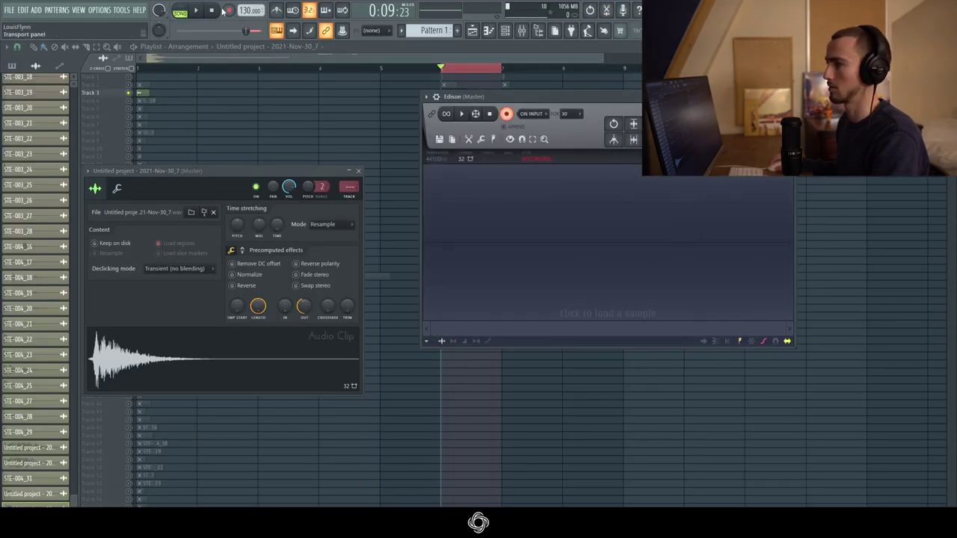
pyautogui.click(199, 11)
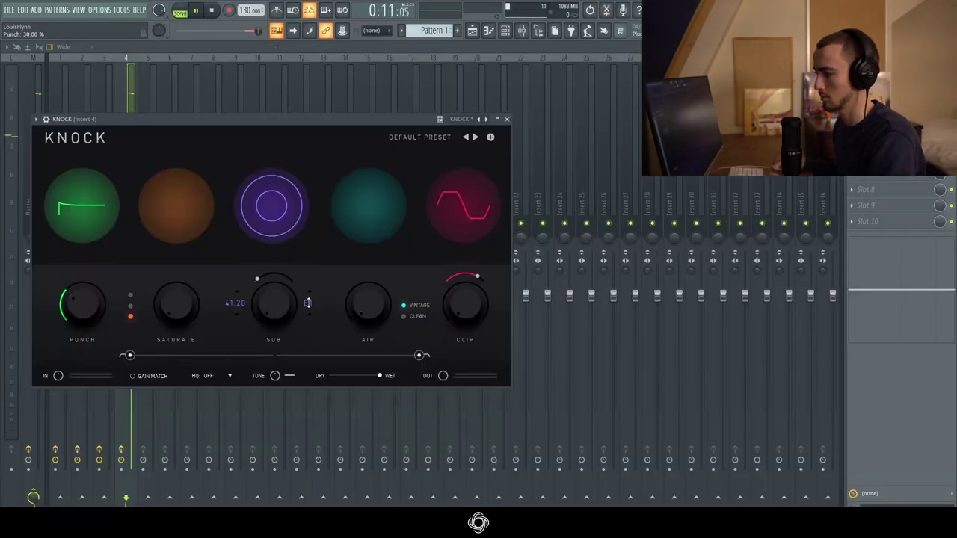
# Step: Tune KNOCK's Sub on Insert 4 to C1 (32.71 Hz) and raise its amount, then stop playback
pyautogui.moveTo(307, 303); pyautogui.dragTo(310, 317)
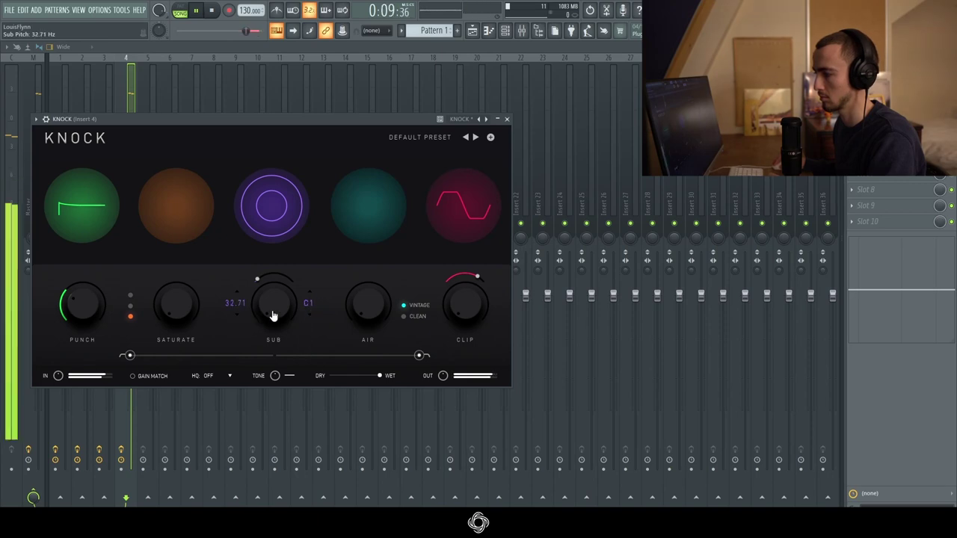
pyautogui.moveTo(274, 290)
pyautogui.mouseDown()
pyautogui.moveTo(252, 277)
pyautogui.moveTo(276, 274)
pyautogui.mouseUp()
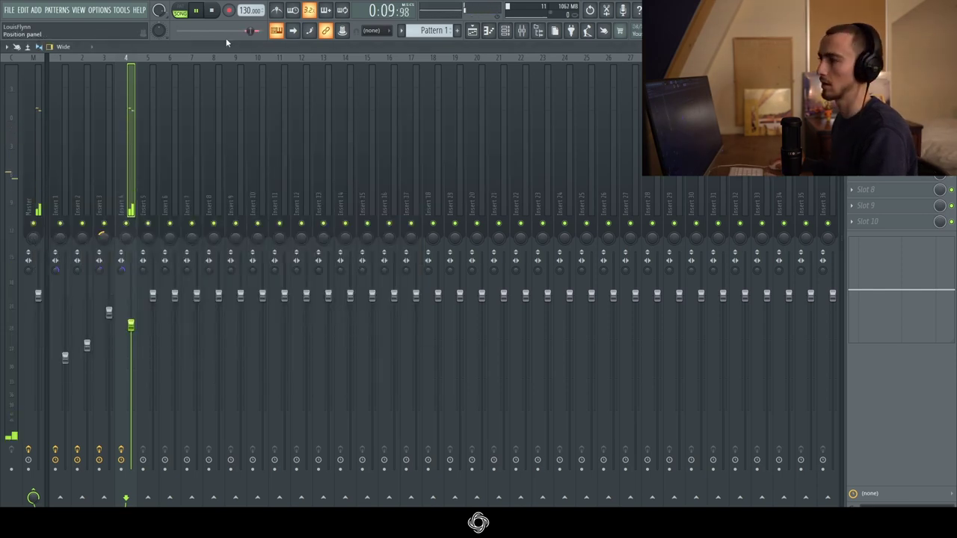
pyautogui.click(212, 11)
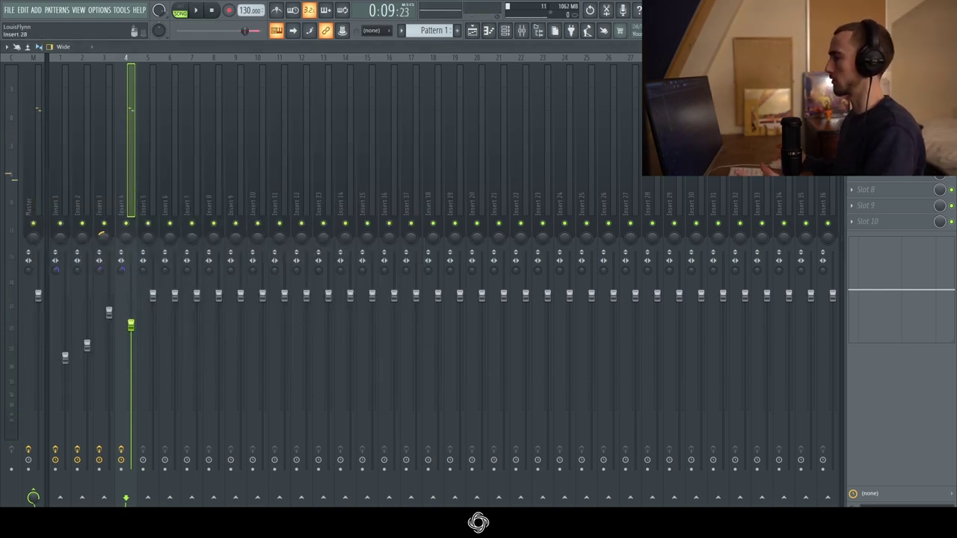
# Step: Load Fruity WaveShaper in slot 3 of Insert 4, bend its curve slightly upward and play the result
pyautogui.click(852, 110)
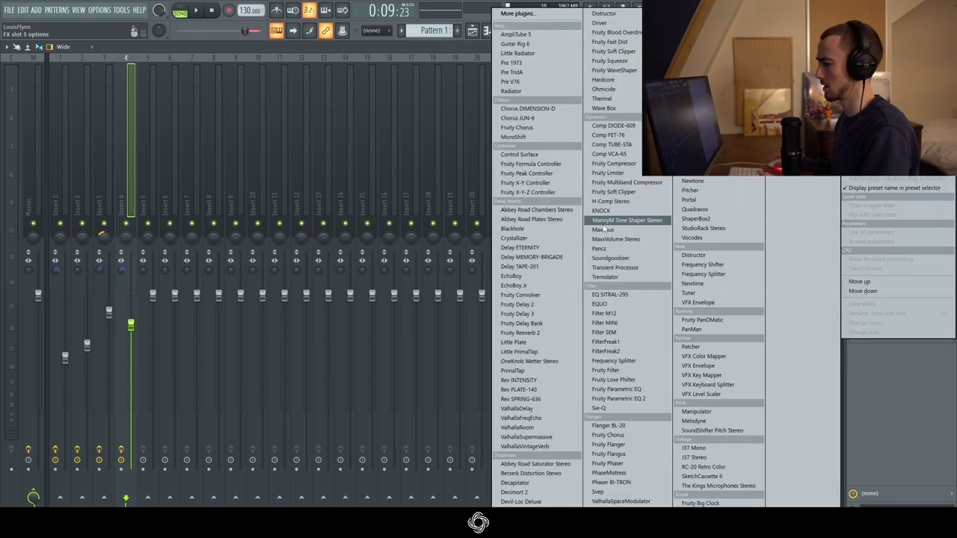
pyautogui.click(624, 70)
pyautogui.moveTo(126, 236); pyautogui.dragTo(125, 215)
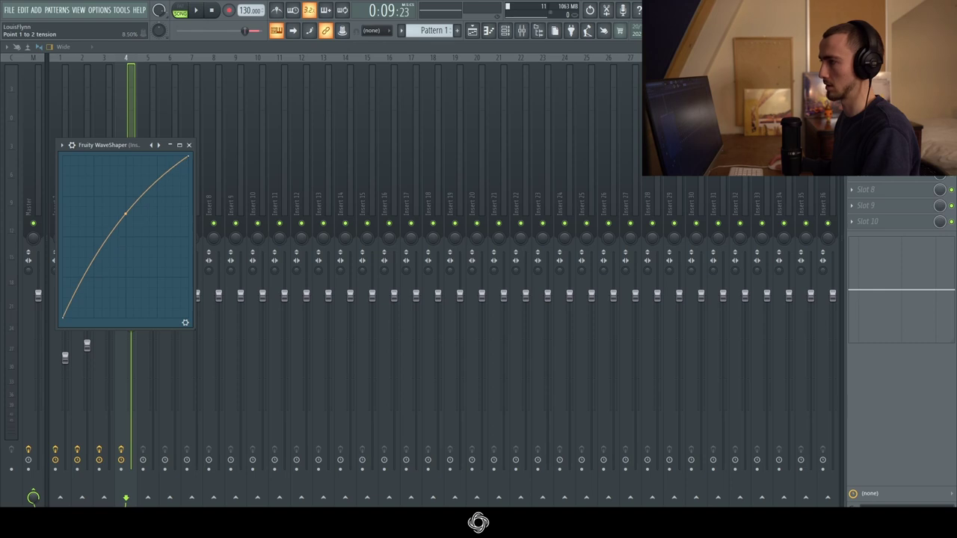
pyautogui.click(197, 10)
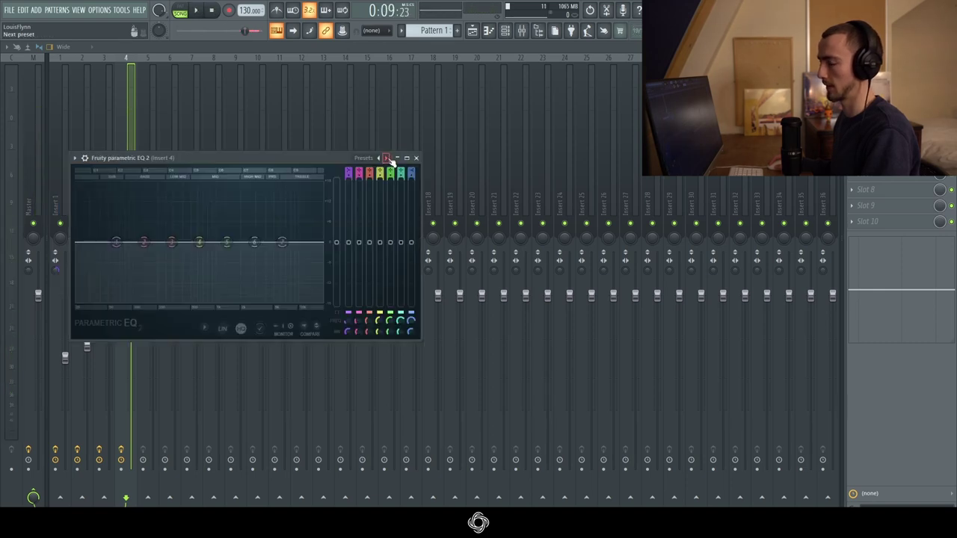
# Step: Choose the 20Hz + 18kHz cut preset in Insert 4's Fruity Parametric EQ 2 and move the band 1 high-pass to about 34 Hz during playback
pyautogui.click(387, 158)
pyautogui.click(389, 159)
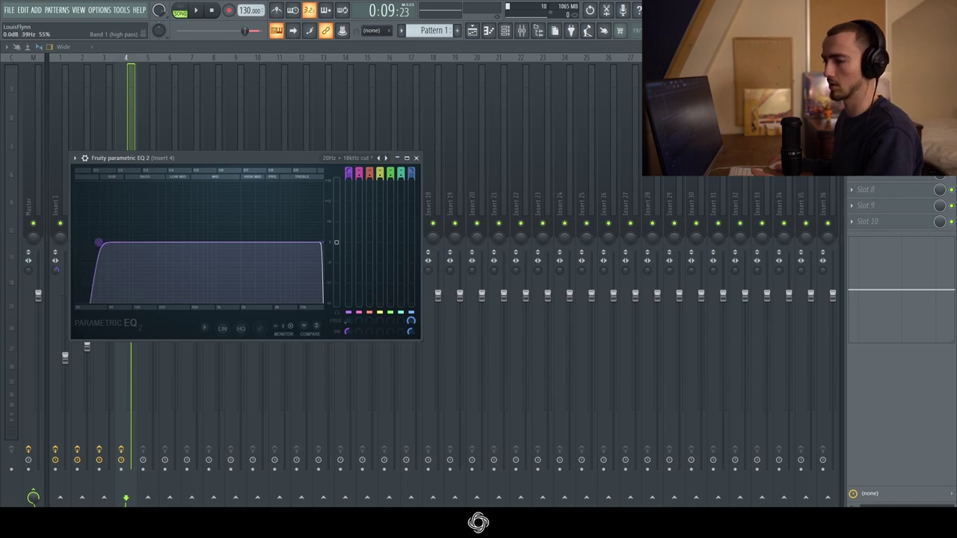
pyautogui.press('space')
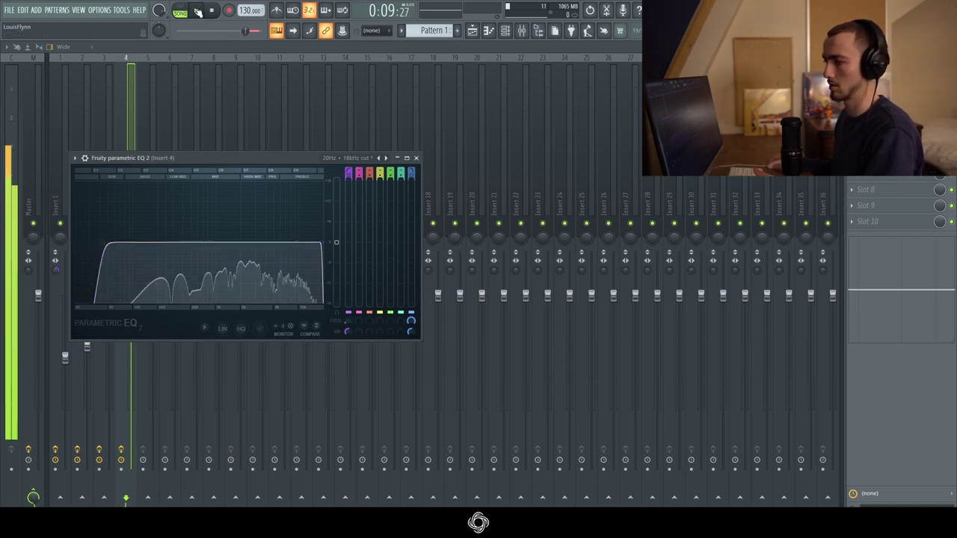
pyautogui.moveTo(104, 245)
pyautogui.mouseDown()
pyautogui.moveTo(96, 247)
pyautogui.moveTo(109, 253)
pyautogui.moveTo(98, 243)
pyautogui.mouseUp()
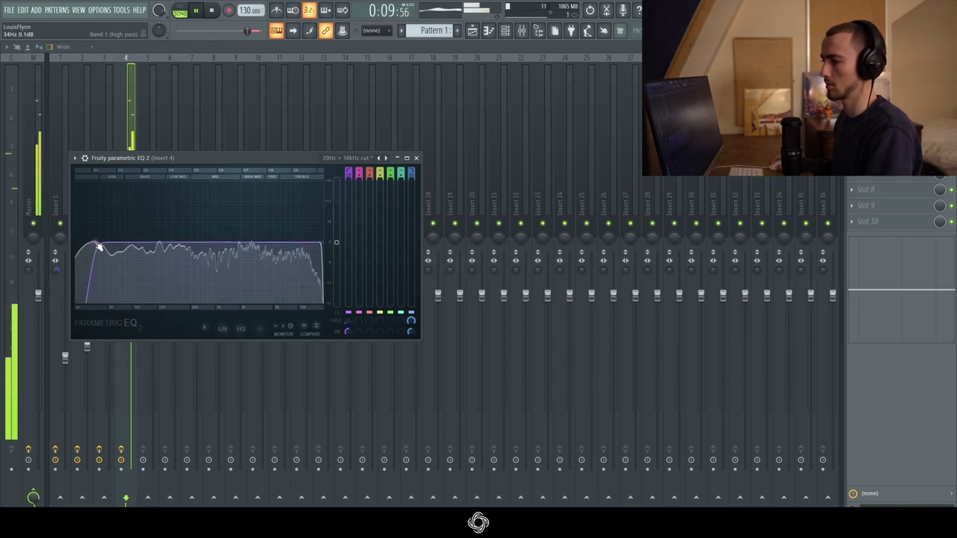
pyautogui.click(416, 158)
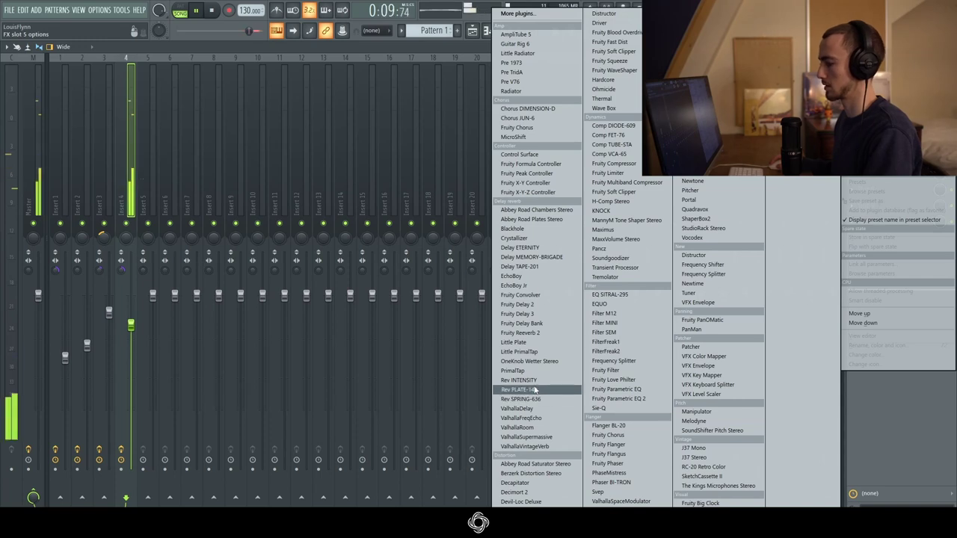
# Step: Load ValhallaRoom on Insert 4 with the DR-Punchy Drums preset, mix at 79.3% and predelay at 0.1 ms
pyautogui.click(524, 399)
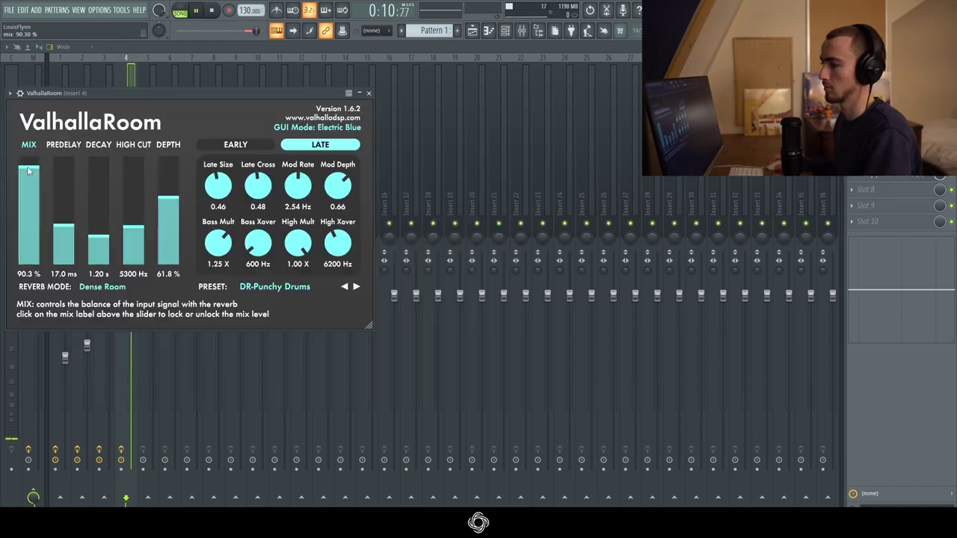
pyautogui.press('space')
pyautogui.moveTo(66, 245); pyautogui.dragTo(68, 268)
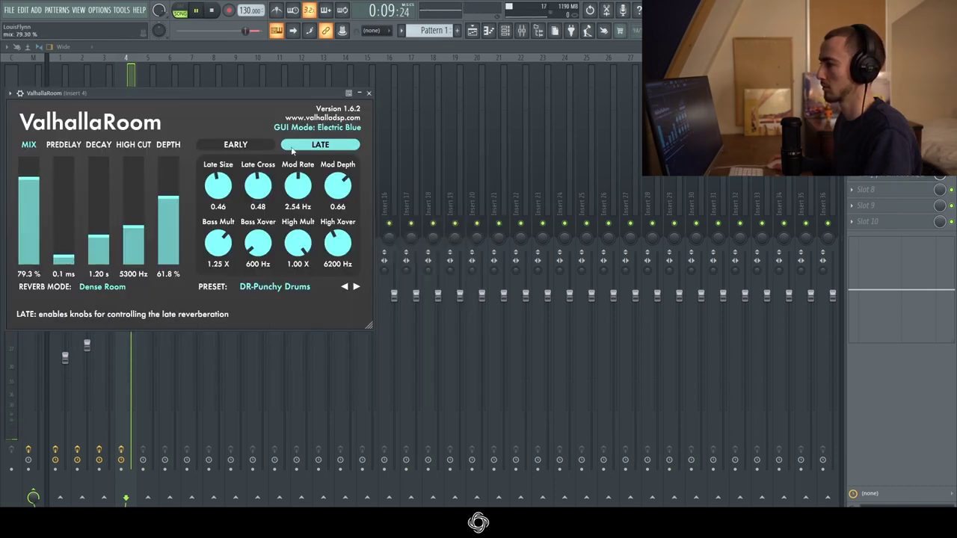
pyautogui.click(369, 93)
# Step: Load Fruity Parametric EQ 2 in slot 8 of Insert 4 and cut band 6 by about 11 dB at about 17.7 kHz
pyautogui.click(885, 193)
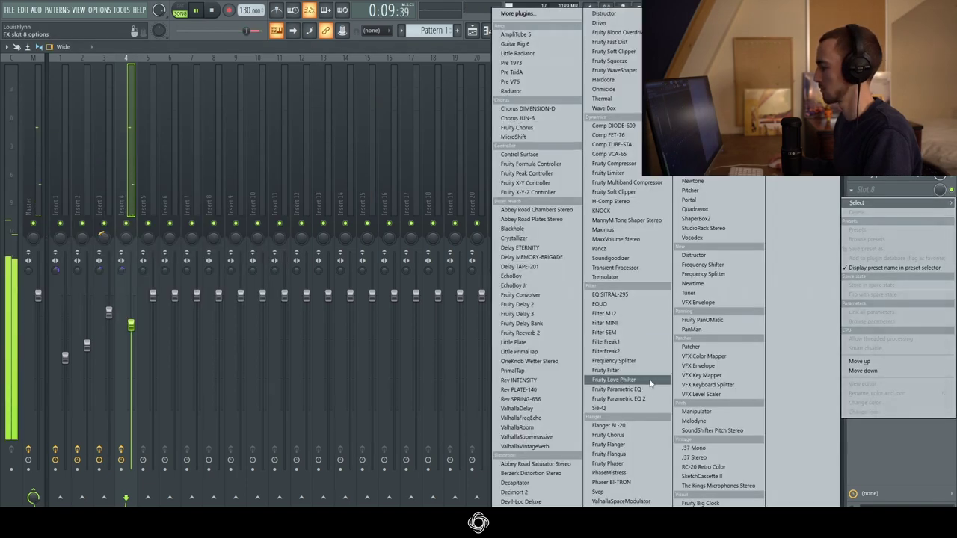
pyautogui.click(618, 398)
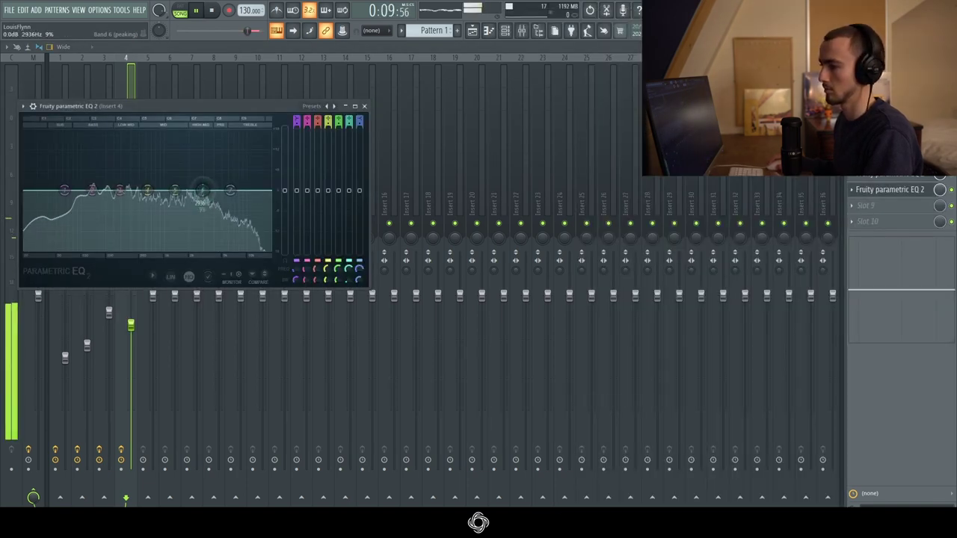
pyautogui.moveTo(204, 193); pyautogui.dragTo(256, 141)
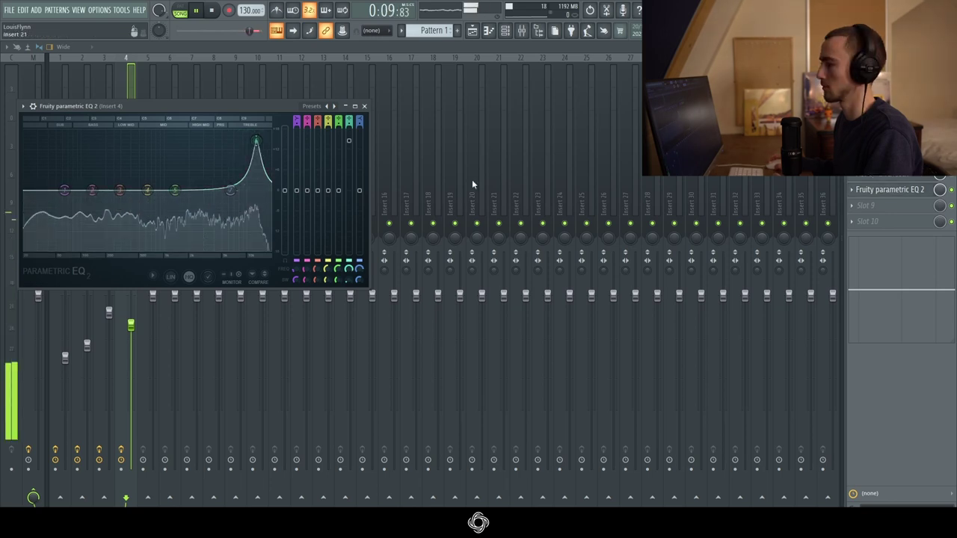
pyautogui.moveTo(350, 141); pyautogui.dragTo(350, 224)
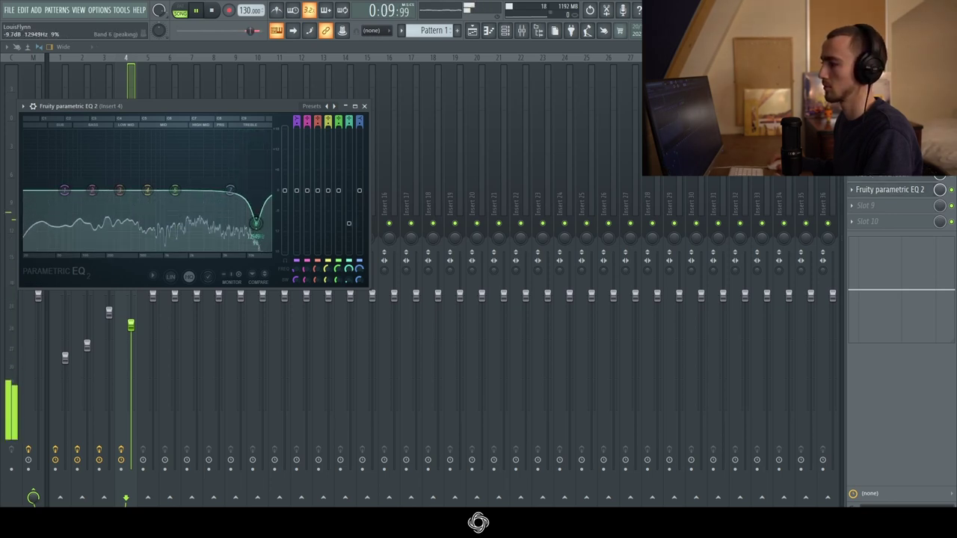
pyautogui.moveTo(256, 223); pyautogui.dragTo(260, 224)
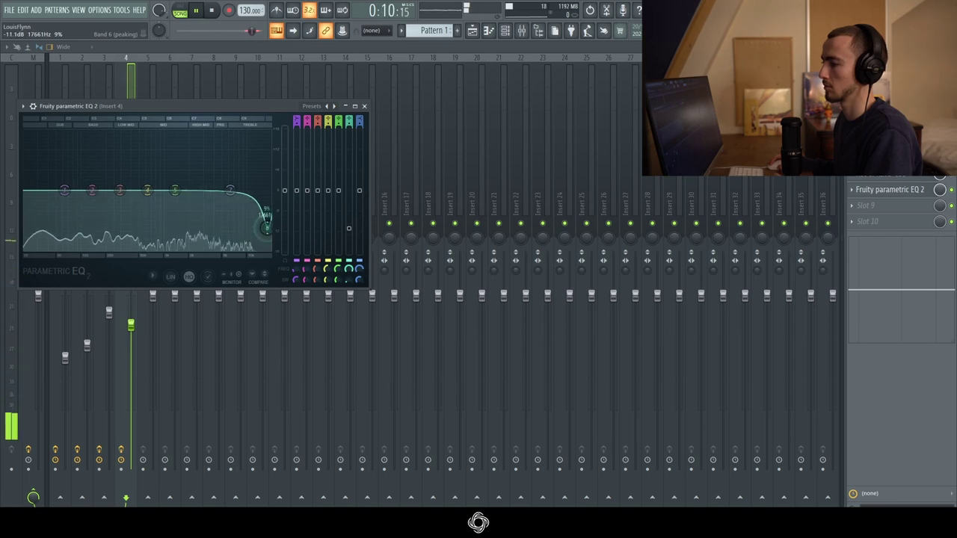
pyautogui.press('Escape')
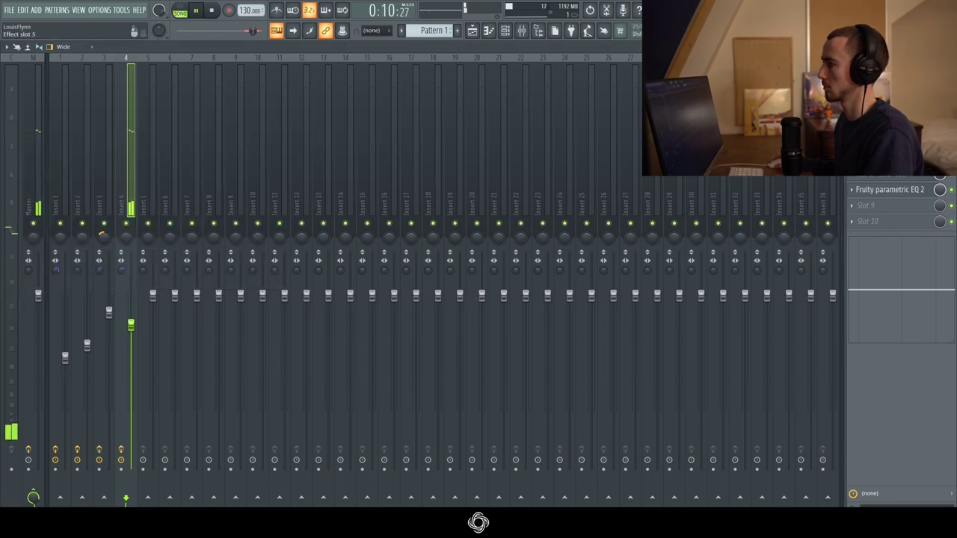
# Step: Load Fruity Parametric EQ 2 in slot 9 of Insert 4 and pull bands 1 and 2 fully down to roll off the lows
pyautogui.click(888, 205)
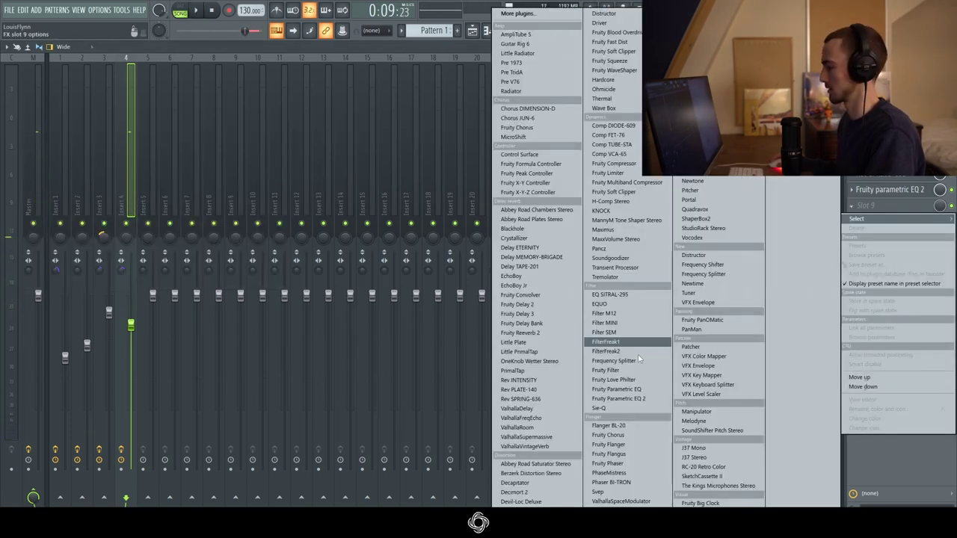
pyautogui.click(626, 399)
pyautogui.moveTo(78, 204); pyautogui.dragTo(61, 261)
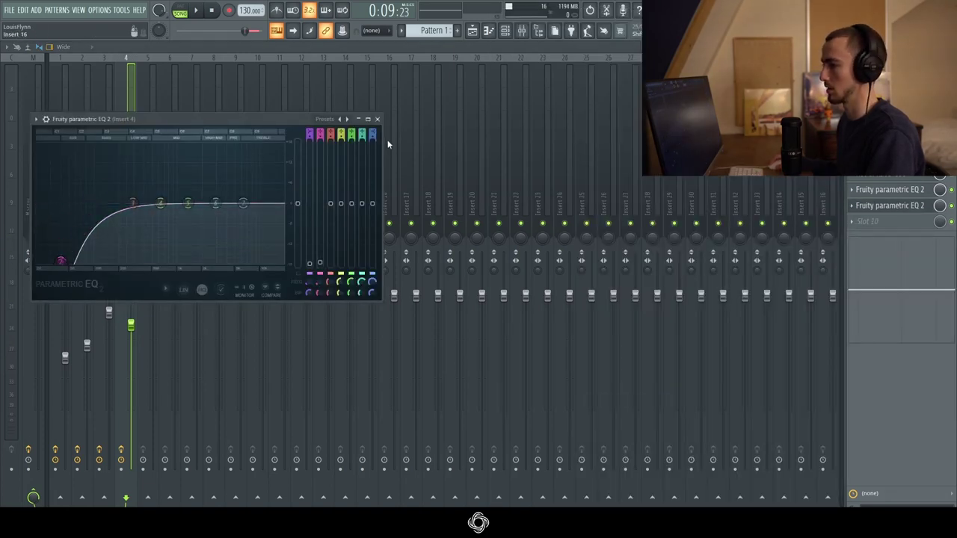
pyautogui.click(377, 119)
# Step: Load Fruity Parametric EQ 2 in slot 10 of Insert 4 with the 20Hz + 18kHz cut preset and raise its low cut
pyautogui.click(868, 221)
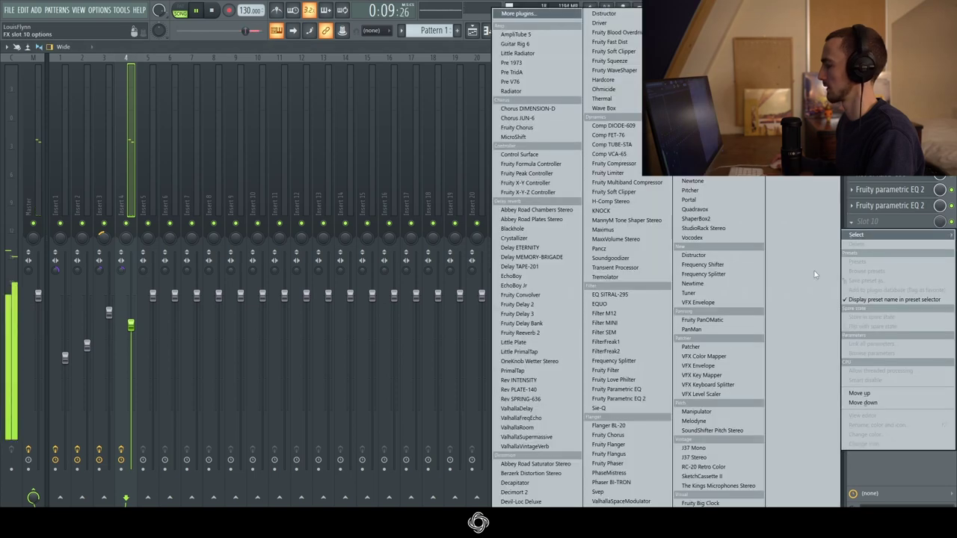
pyautogui.click(619, 398)
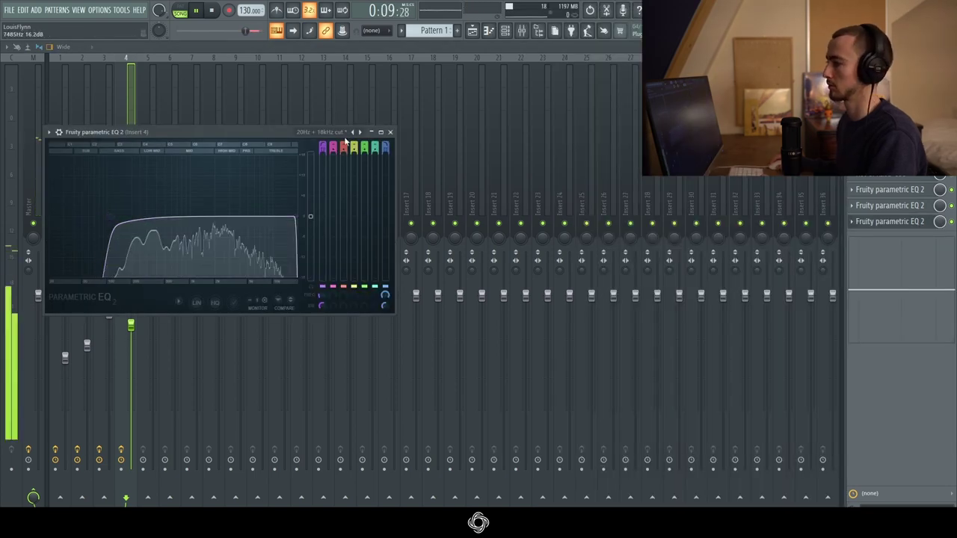
pyautogui.click(390, 131)
# Step: Stop playback and open a new Edison audio editor on Insert 4
pyautogui.press('space')
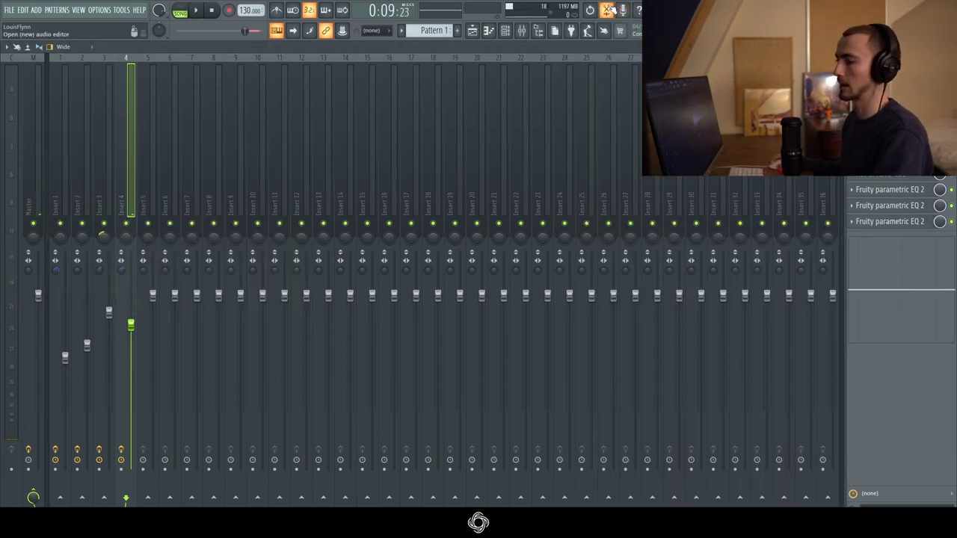
pyautogui.click(609, 10)
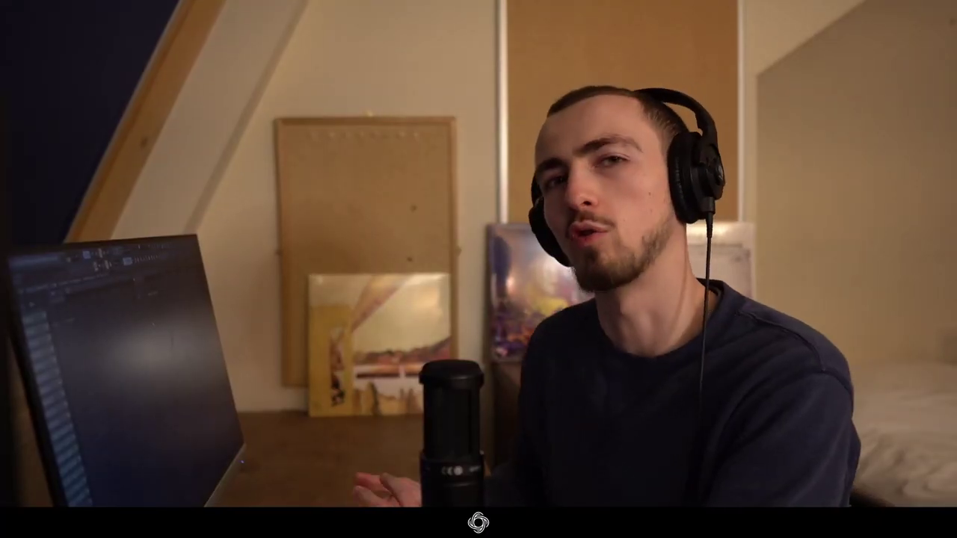